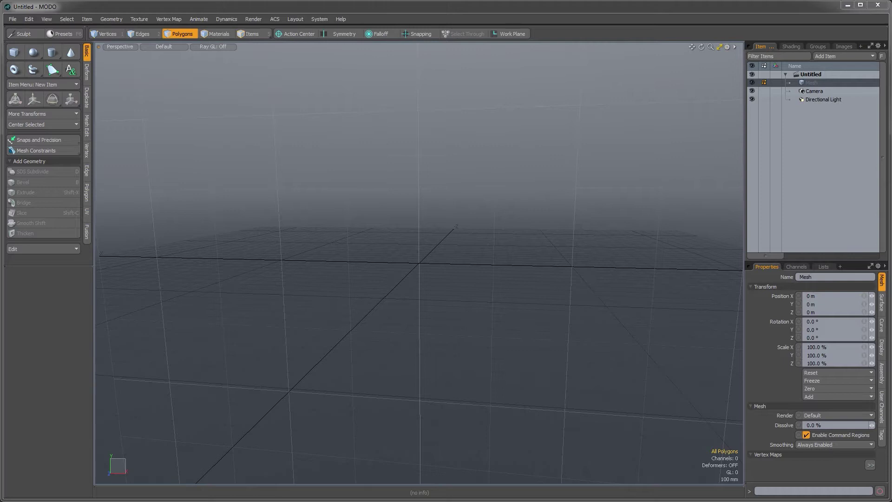
- Open the scene file Orange_01.lxo from the Video_02 folder
{"action": "left_click", "coordinate": [13, 19]}
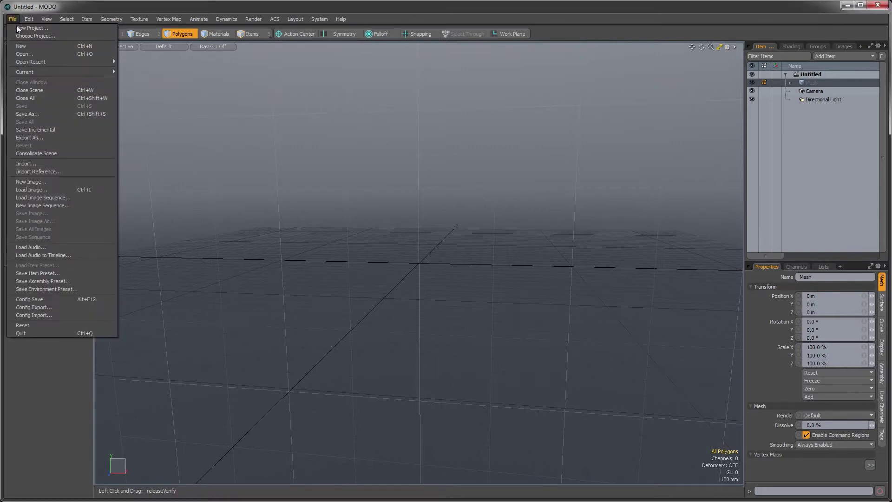
{"action": "left_click", "coordinate": [21, 55]}
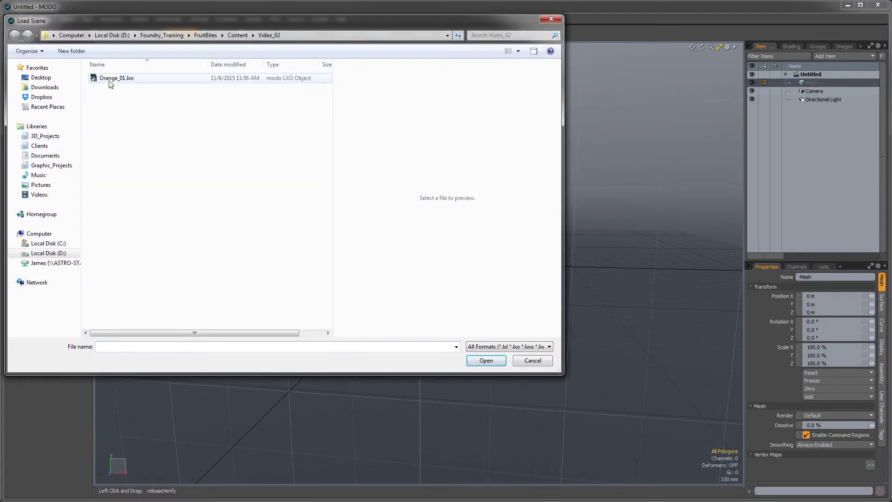
{"action": "left_click", "coordinate": [111, 81]}
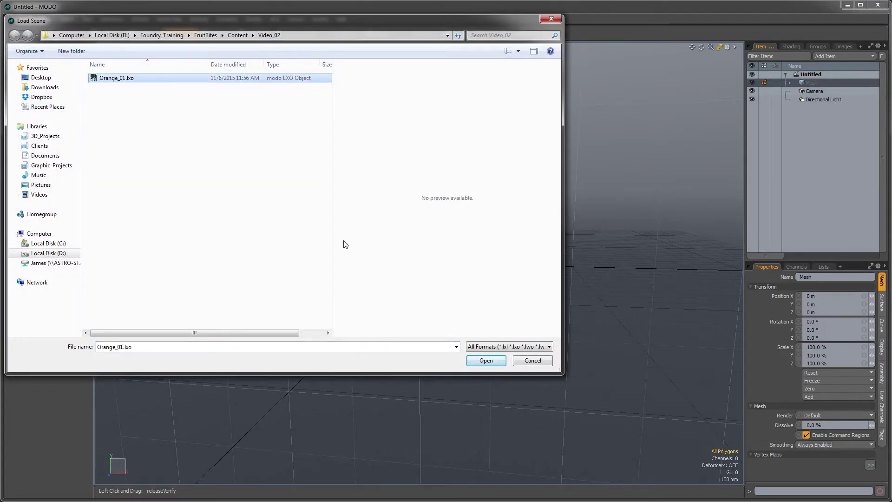
{"action": "left_click", "coordinate": [486, 360]}
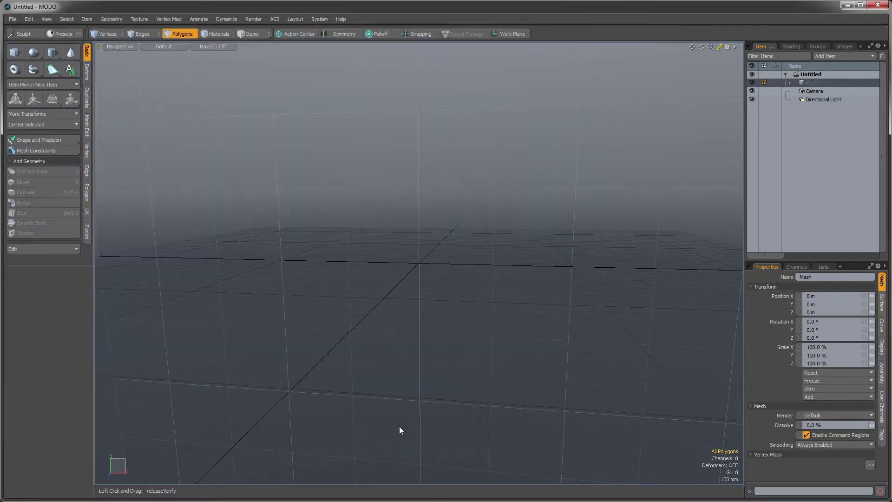
{"action": "left_click_drag", "start_coordinate": [450, 302], "coordinate": [436, 274], "text": "alt"}
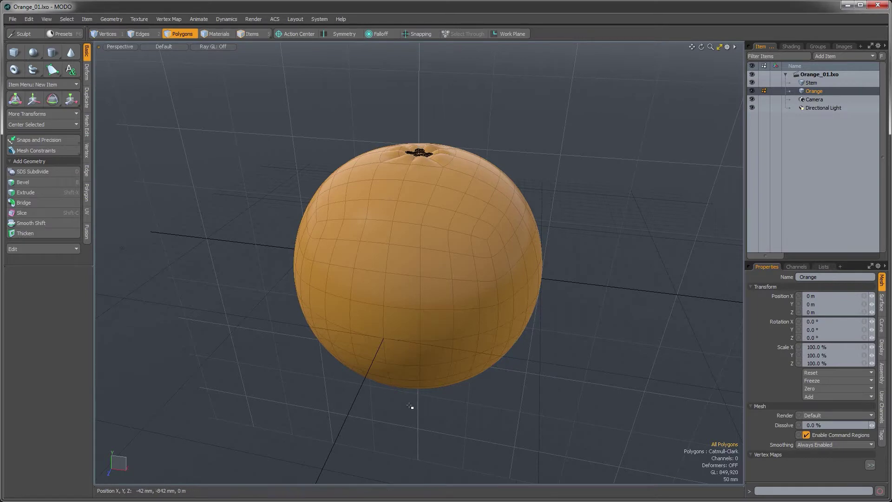
- Switch to the Render layout and frame the orange closely in the render camera view
{"action": "key", "text": "ctrl+Tab"}
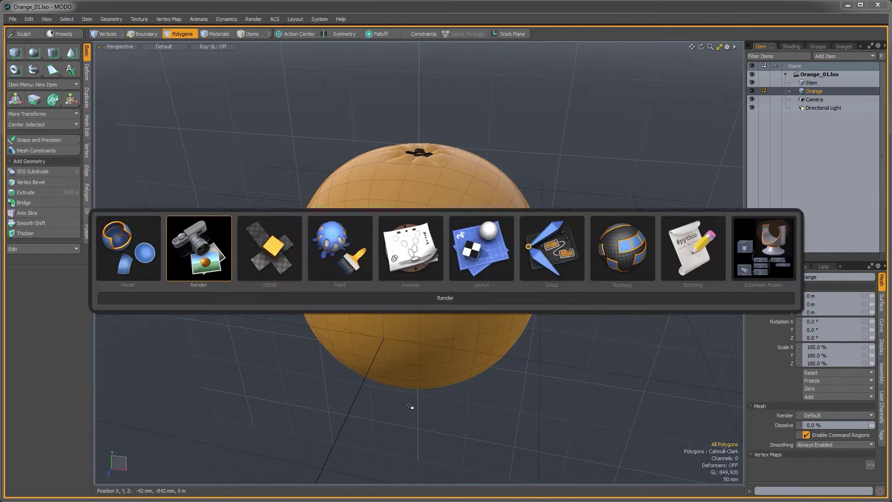
{"action": "left_click", "coordinate": [198, 268]}
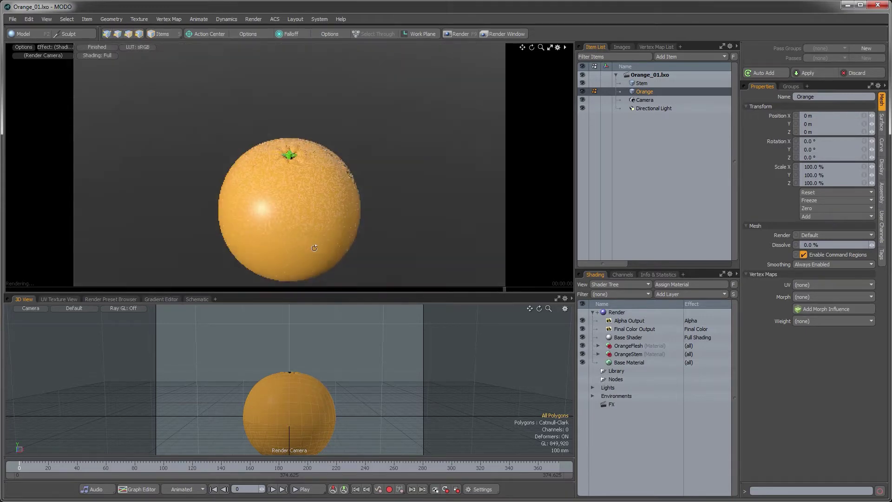
{"action": "scroll", "coordinate": [308, 363], "scroll_direction": "up", "scroll_amount": 3}
{"action": "left_click_drag", "start_coordinate": [309, 353], "coordinate": [308, 364], "text": "alt"}
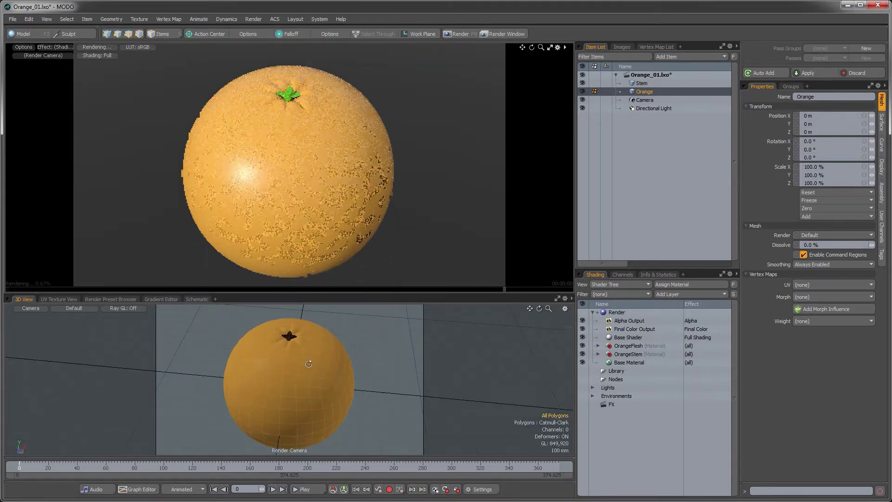
{"action": "scroll", "coordinate": [313, 366], "scroll_direction": "up", "scroll_amount": 3}
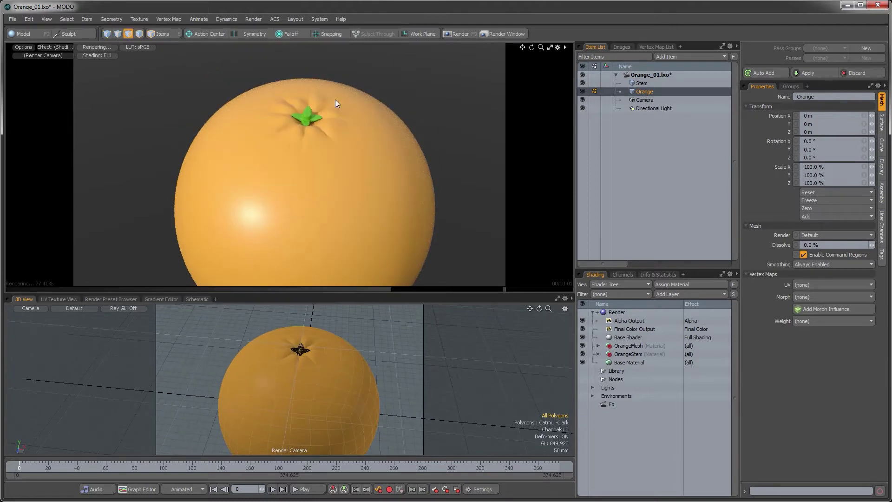
- Switch to the browser, examine the orange peel and whole orange reference photos, and return to MODO
{"action": "key", "text": "alt+Tab"}
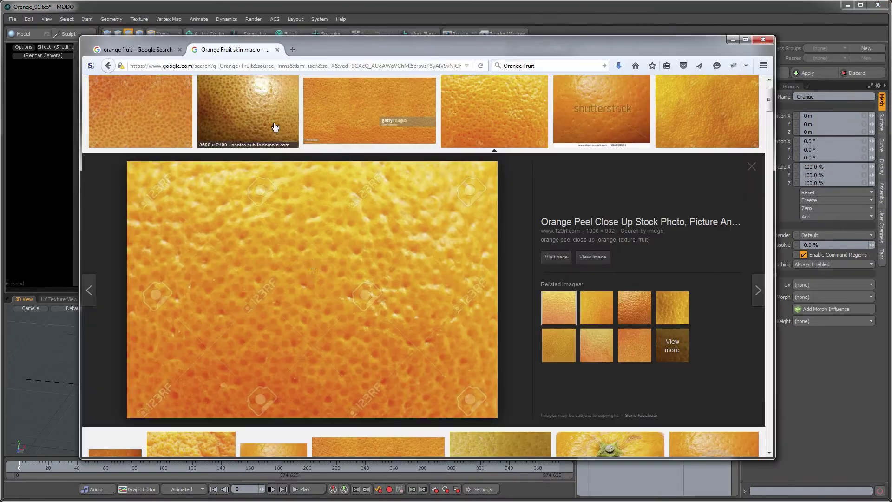
{"action": "scroll", "coordinate": [339, 223], "scroll_direction": "up", "scroll_amount": 3}
{"action": "left_click", "coordinate": [140, 49]}
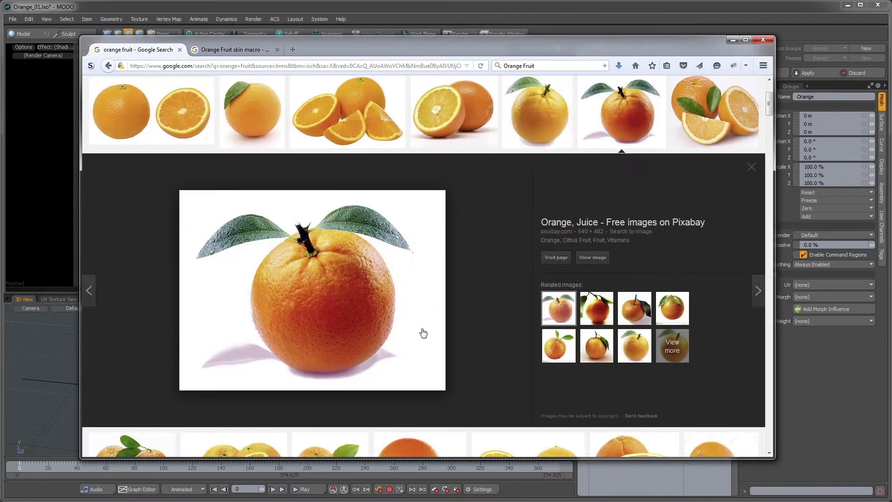
{"action": "scroll", "coordinate": [363, 180], "scroll_direction": "up", "scroll_amount": 1}
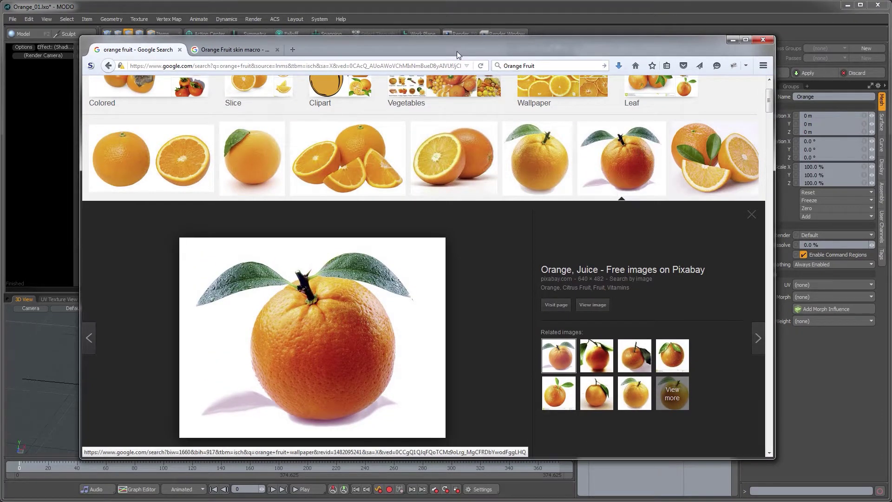
{"action": "left_click", "coordinate": [426, 7]}
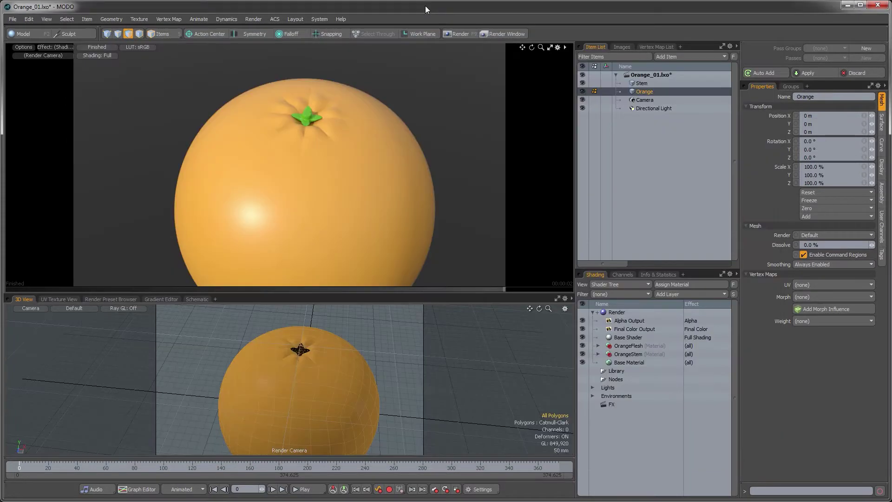
- Add a Noise texture layer above Material_2 in the OrangeFlesh material group
{"action": "left_click_drag", "start_coordinate": [247, 364], "coordinate": [293, 356], "text": "ctrl+alt"}
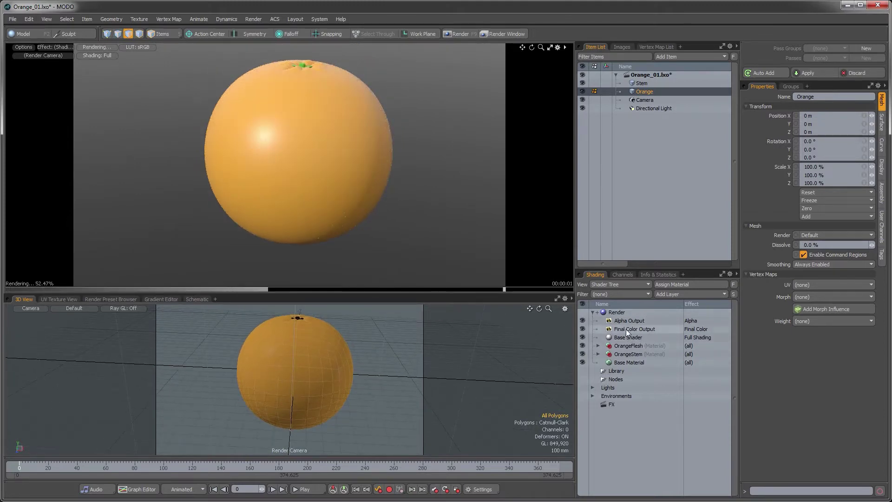
{"action": "left_click", "coordinate": [659, 294]}
{"action": "mouse_move", "coordinate": [663, 292]}
{"action": "key", "text": "Escape"}
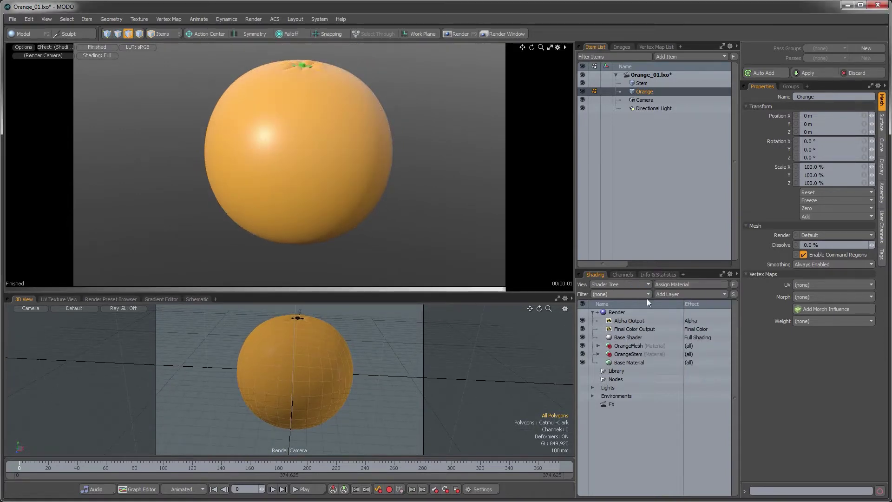
{"action": "left_click", "coordinate": [598, 345]}
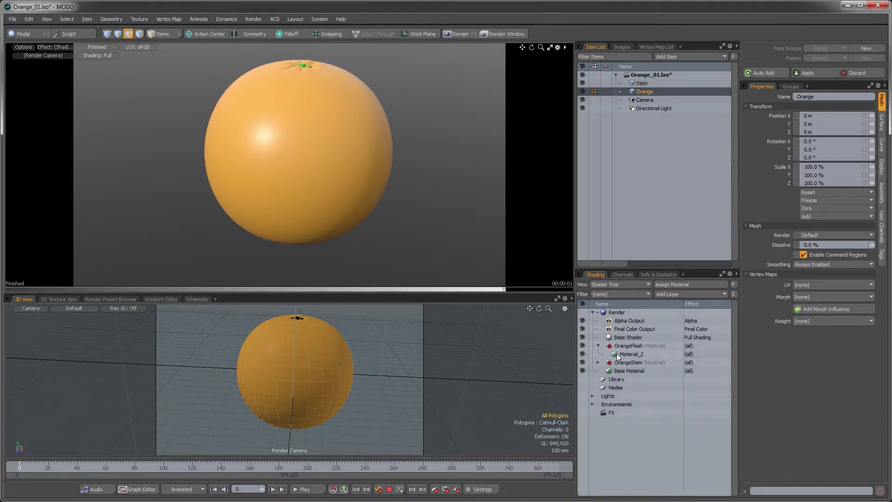
{"action": "left_click", "coordinate": [617, 353]}
{"action": "left_click", "coordinate": [668, 295]}
{"action": "mouse_move", "coordinate": [657, 374]}
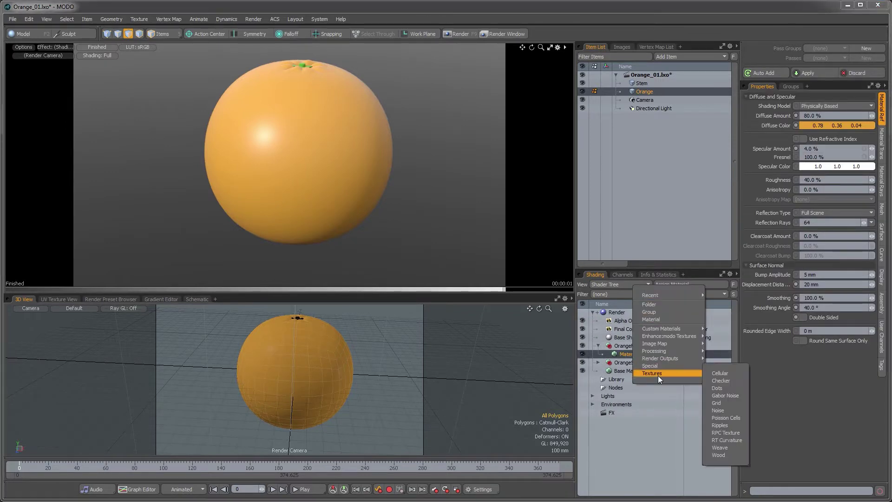
{"action": "left_click", "coordinate": [719, 411]}
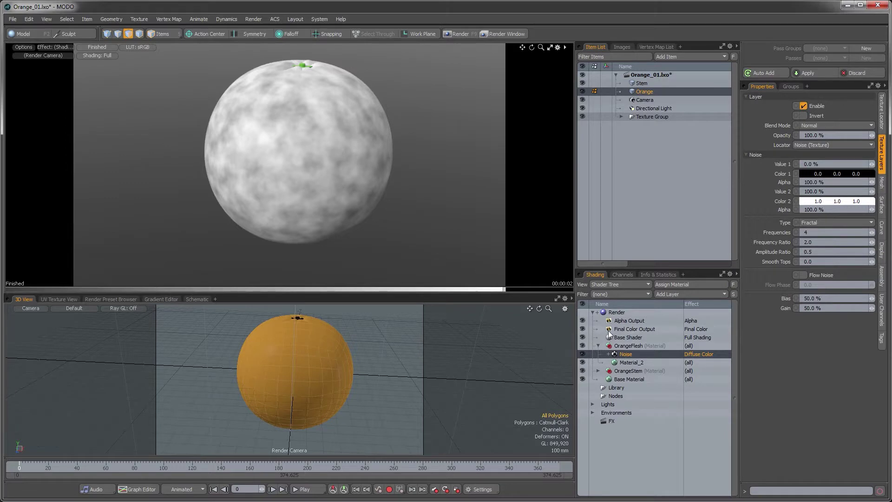
- Enlarge the Noise texture's locator size to about 367 mm on X, Y and Z
{"action": "left_click", "coordinate": [882, 111]}
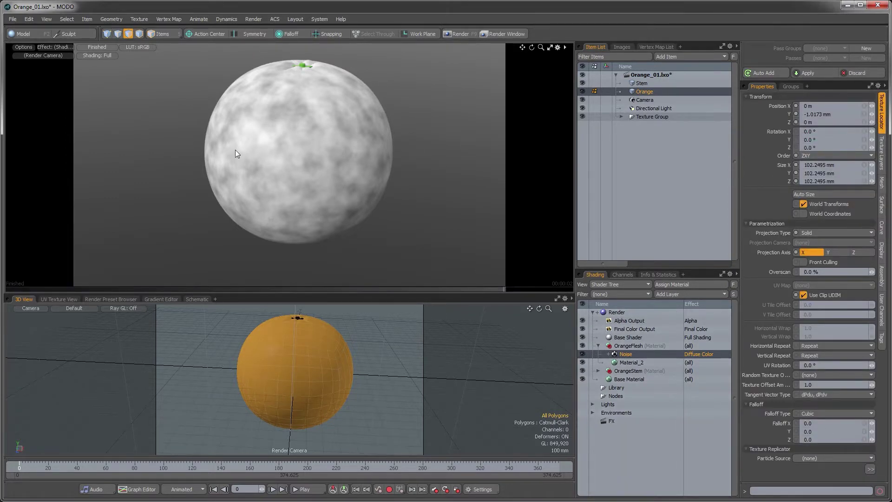
{"action": "left_click_drag", "start_coordinate": [384, 89], "coordinate": [360, 122], "text": "alt"}
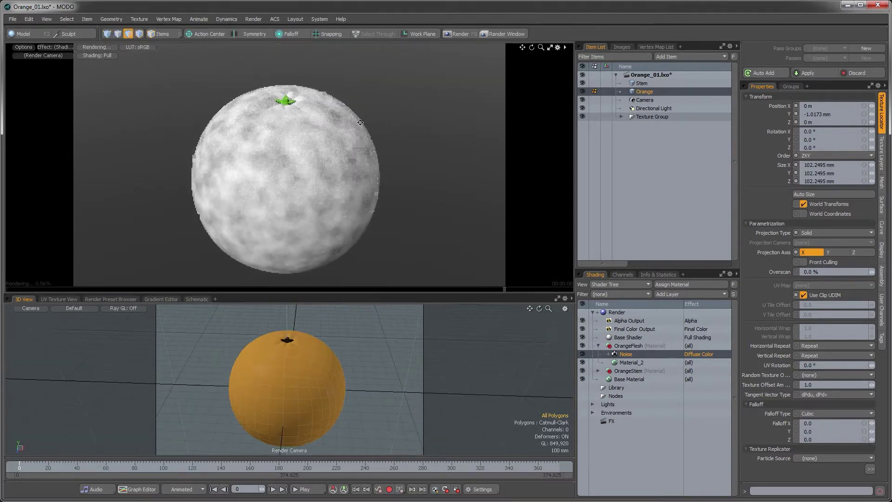
{"action": "left_click", "coordinate": [865, 165]}
{"action": "type", "text": "215"}
{"action": "key", "text": "Return"}
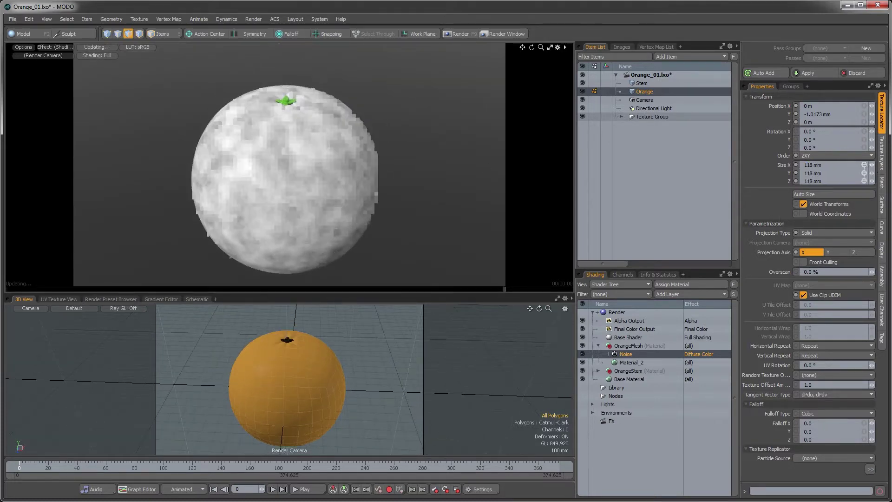
{"action": "type", "text": "286"}
{"action": "key", "text": "Return"}
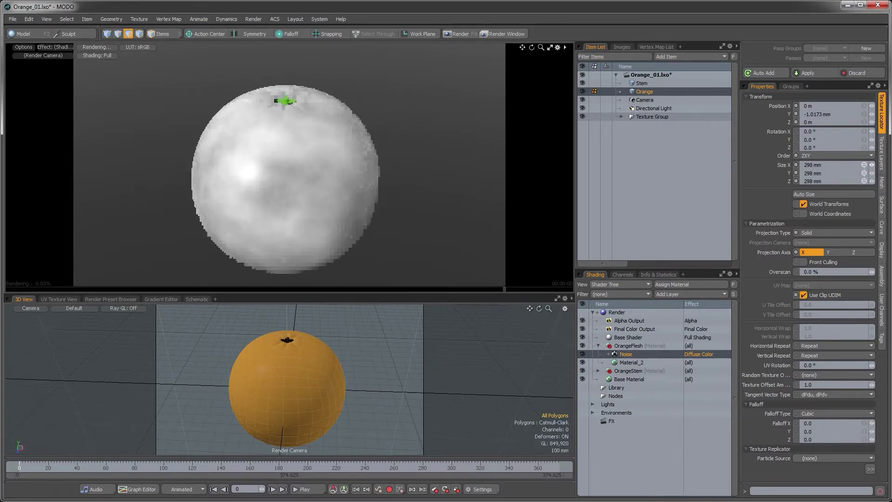
{"action": "type", "text": "307"}
{"action": "key", "text": "Return"}
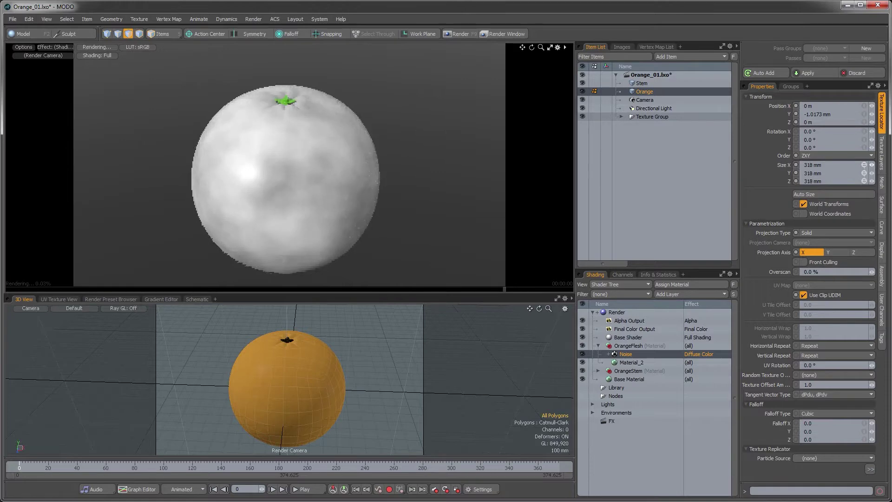
{"action": "type", "text": "334"}
{"action": "key", "text": "Return"}
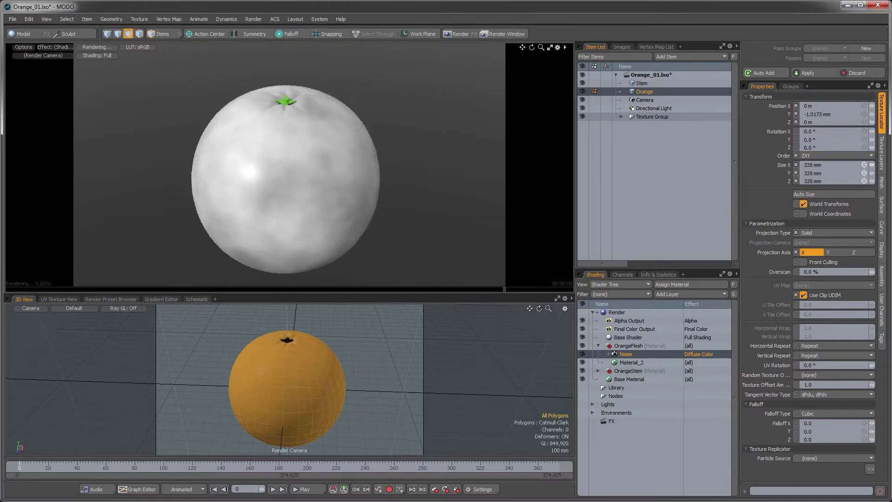
{"action": "type", "text": "355"}
{"action": "key", "text": "Return"}
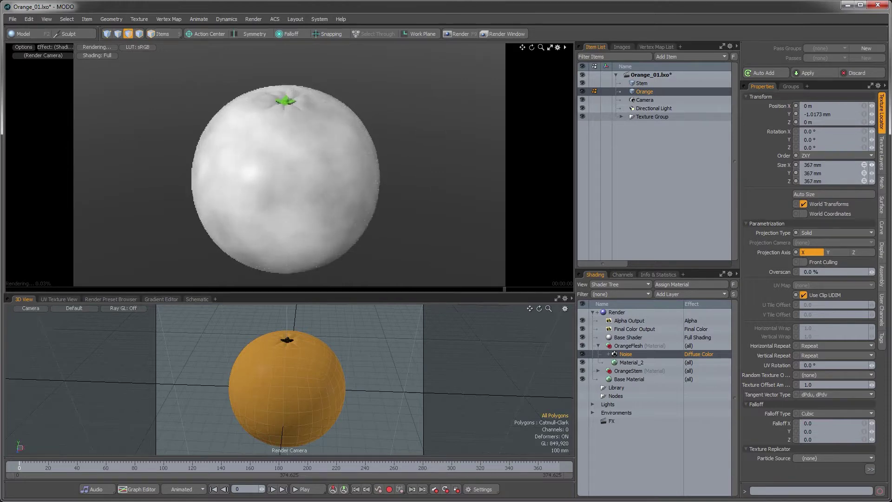
- Set the Noise layer's Frequencies to 1 and change its effect to Displacement
{"action": "left_click", "coordinate": [882, 153]}
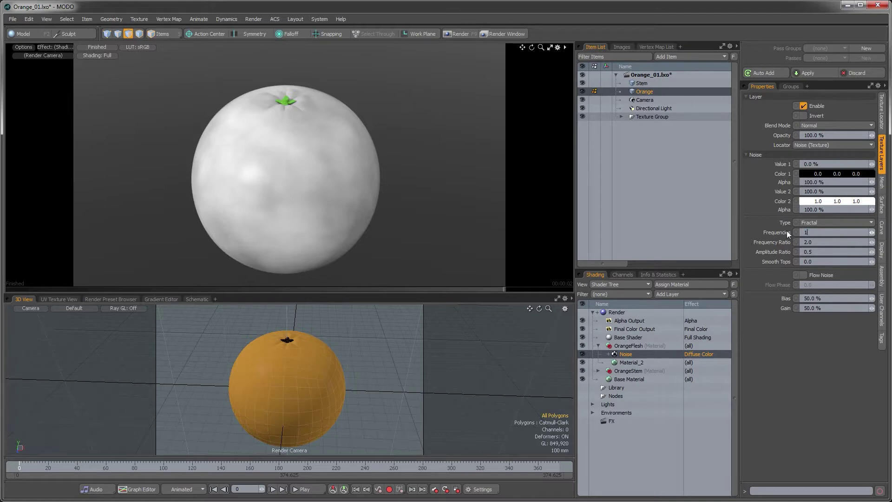
{"action": "key", "text": "Return"}
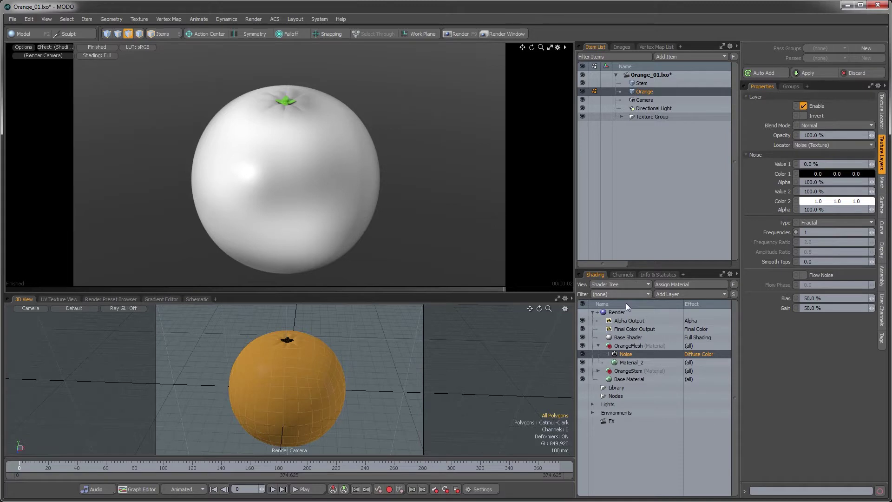
{"action": "left_click", "coordinate": [698, 355]}
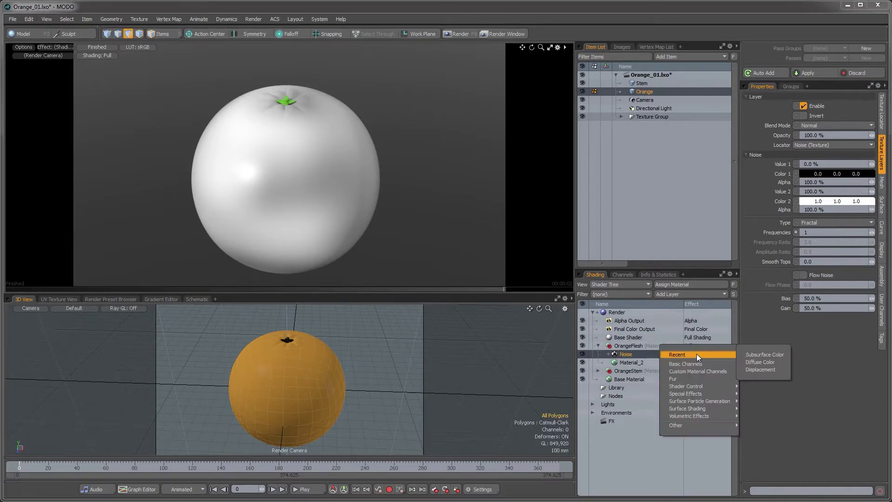
{"action": "mouse_move", "coordinate": [688, 401]}
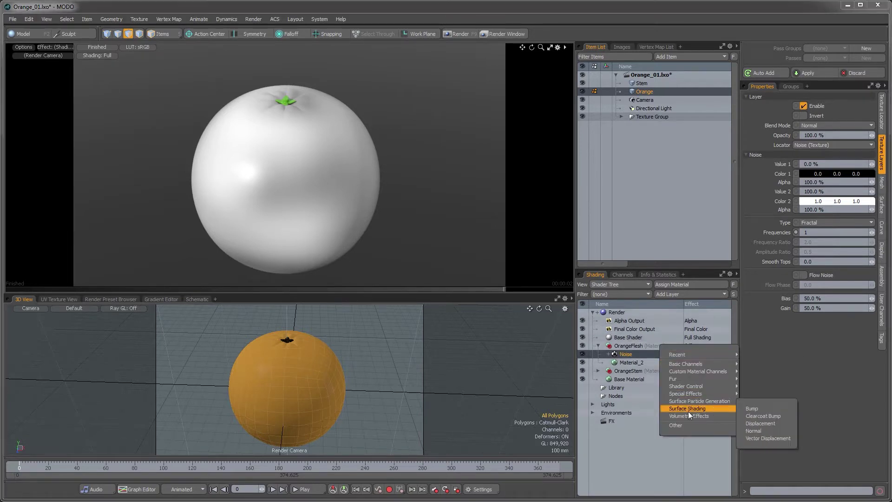
{"action": "left_click", "coordinate": [759, 422]}
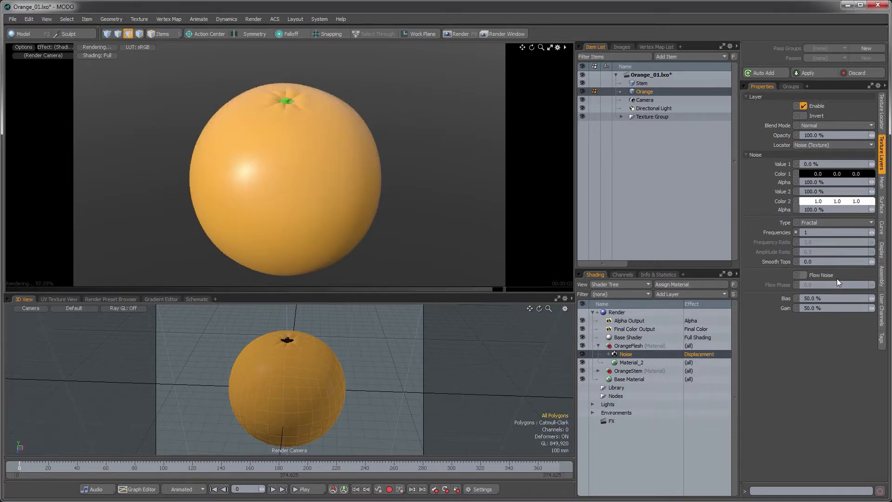
- Test the Noise layer's Gain at 99% and 80%, and settle on 60%
{"action": "left_click", "coordinate": [826, 308]}
{"action": "type", "text": "99"}
{"action": "key", "text": "Return"}
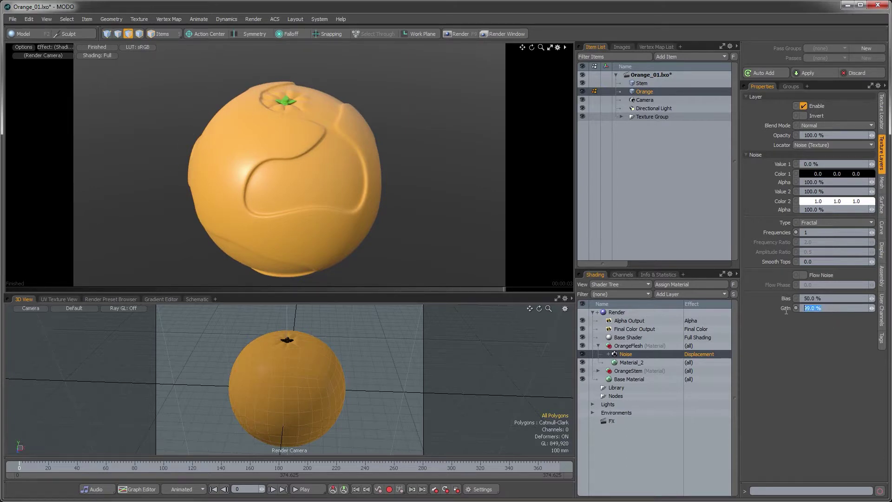
{"action": "type", "text": "80"}
{"action": "key", "text": "Return"}
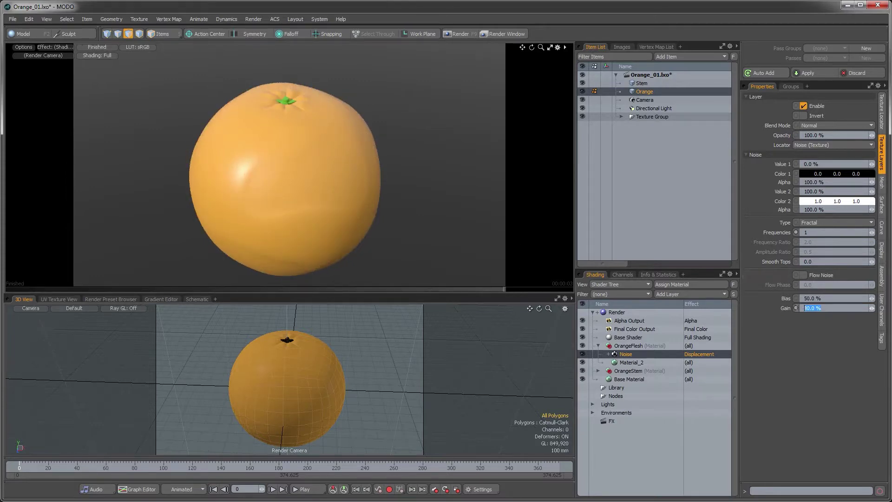
{"action": "type", "text": "60"}
{"action": "key", "text": "Return"}
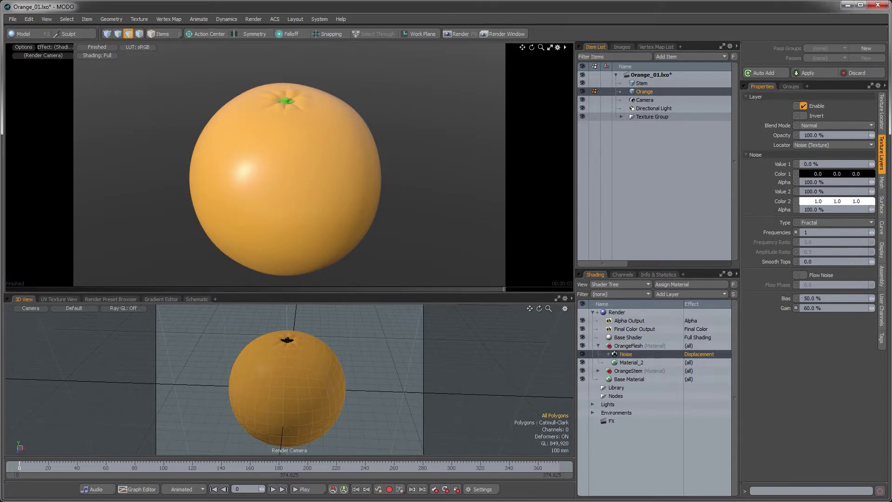
- Switch to the browser and examine the orange peel close-up in the skin macro image results
{"action": "key", "text": "alt+Tab"}
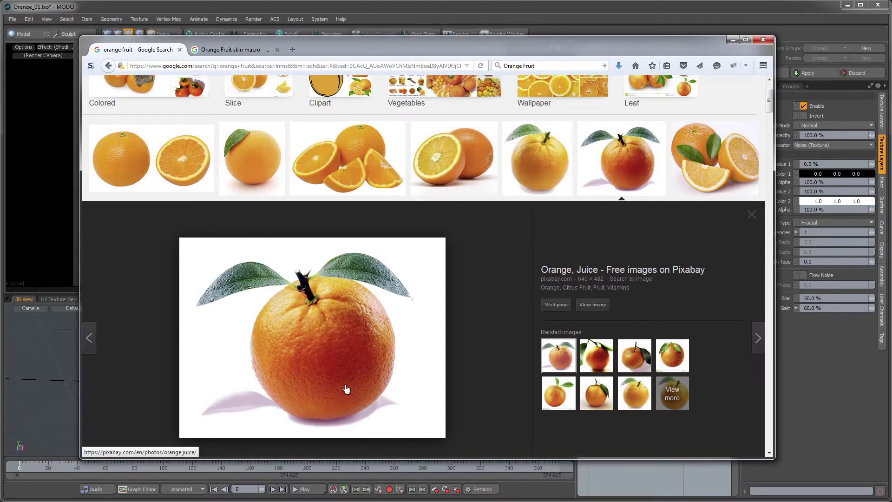
{"action": "left_click", "coordinate": [219, 51]}
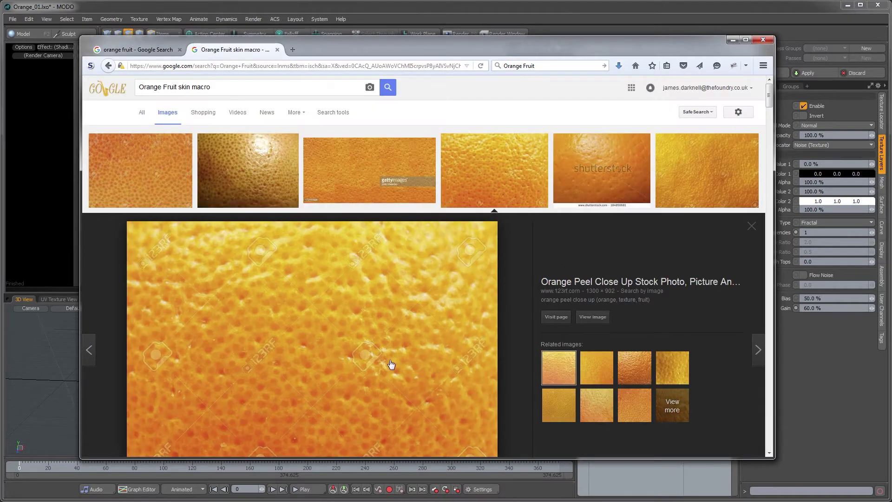
- Return to MODO and add an Enhance:modo Star Field texture above the Noise layer with a Star Field Density of 0.9
{"action": "scroll", "coordinate": [339, 293], "scroll_direction": "down", "scroll_amount": 2}
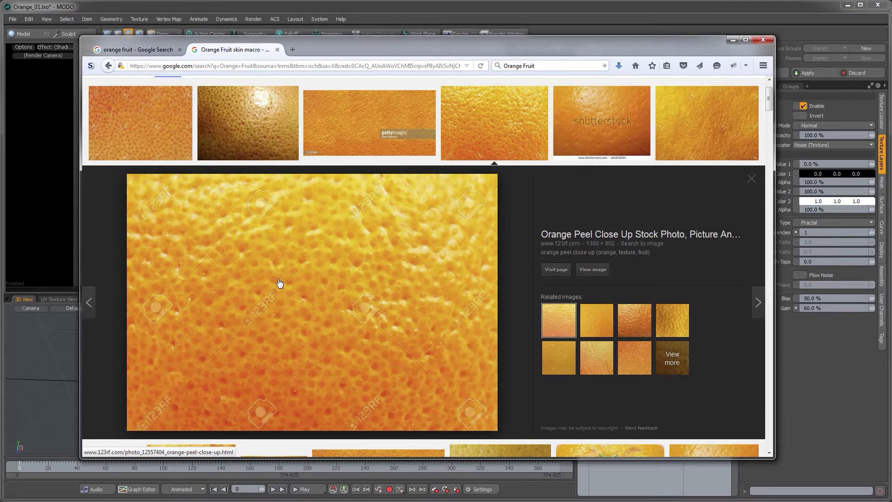
{"action": "left_click", "coordinate": [732, 39]}
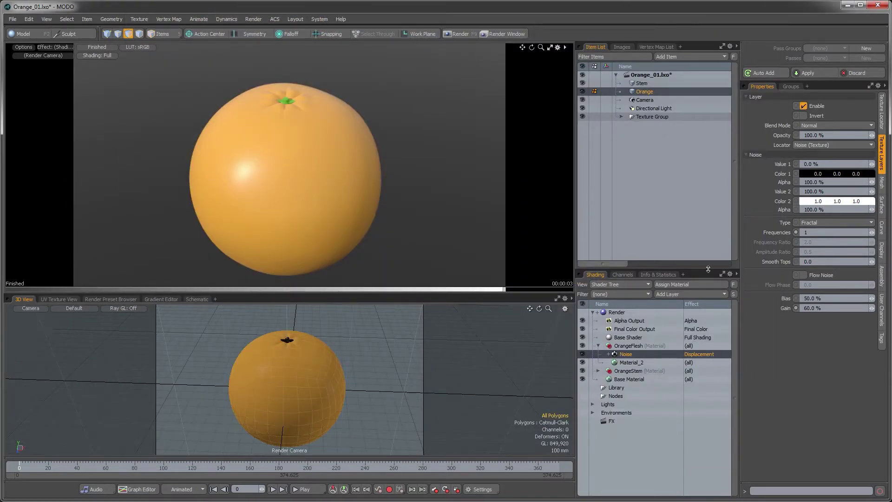
{"action": "left_click", "coordinate": [668, 294]}
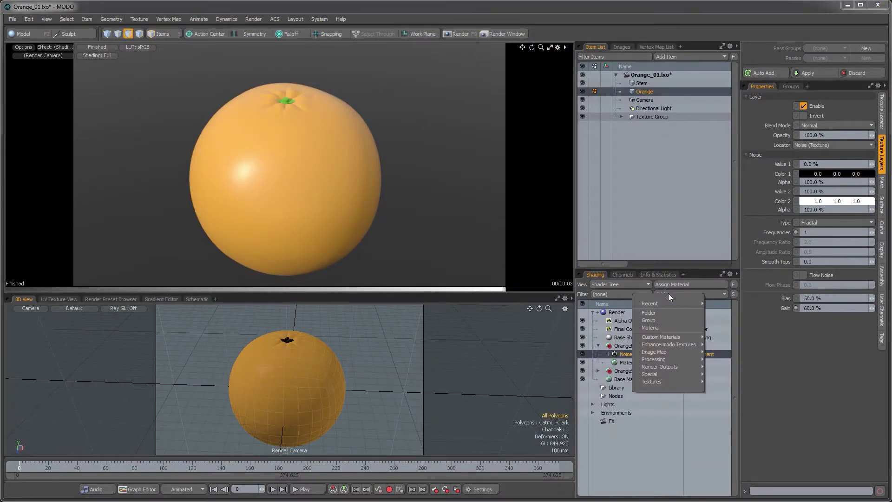
{"action": "mouse_move", "coordinate": [667, 345]}
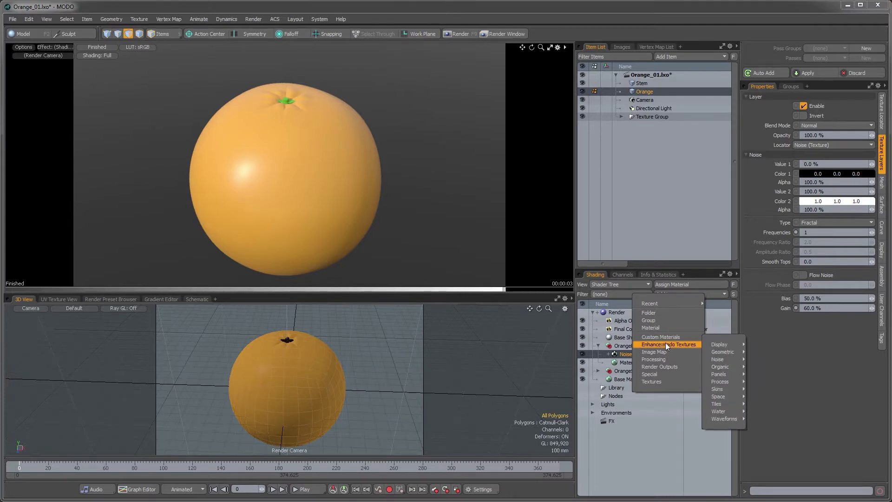
{"action": "mouse_move", "coordinate": [714, 394]}
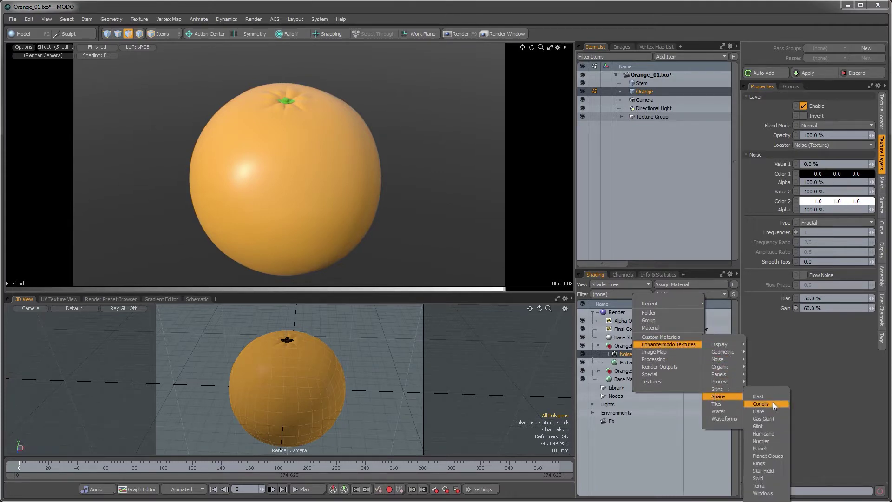
{"action": "left_click", "coordinate": [768, 470]}
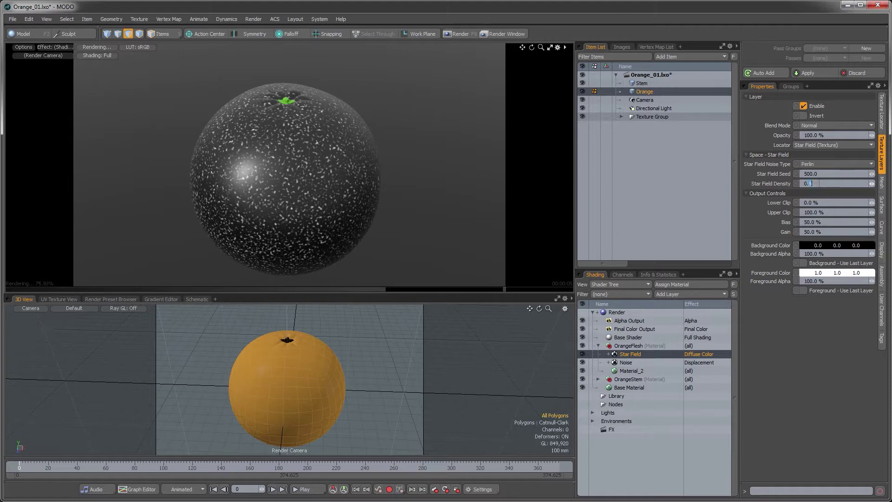
{"action": "type", "text": "9"}
{"action": "key", "text": "Return"}
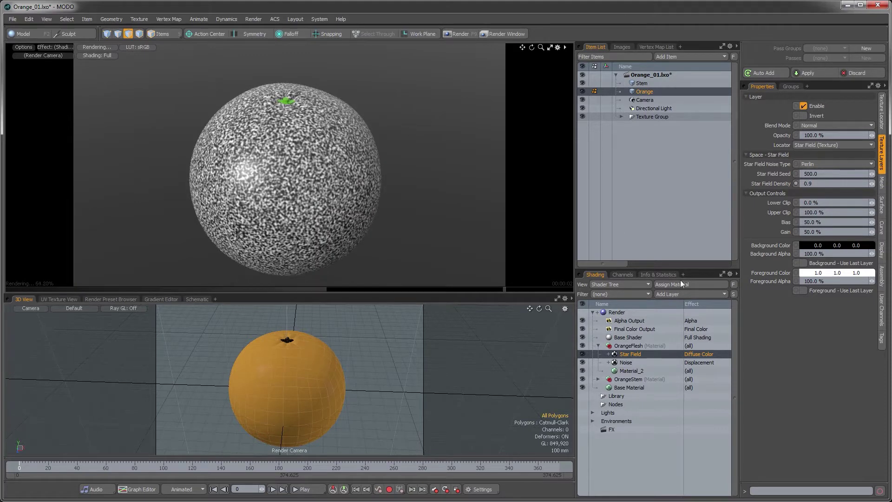
- Change the Star Field layer's effect to Displacement and invert the layer
{"action": "left_click", "coordinate": [704, 351]}
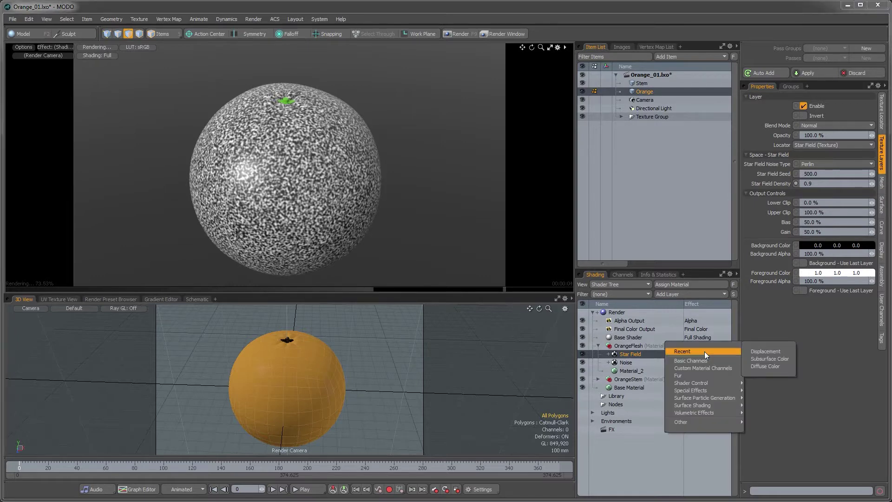
{"action": "left_click", "coordinate": [761, 351]}
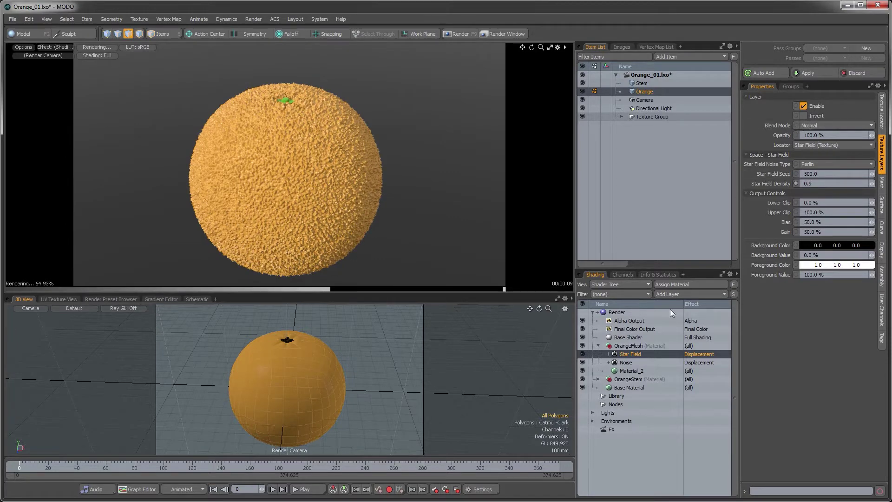
{"action": "left_click", "coordinate": [801, 115]}
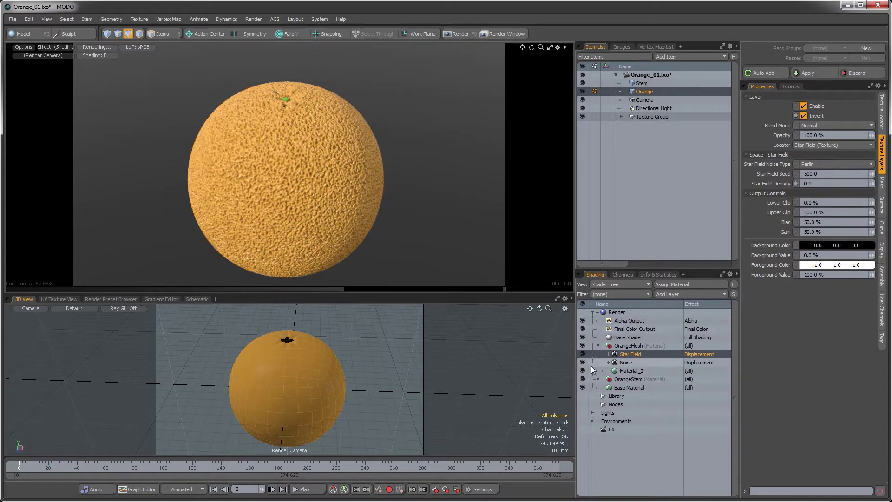
- Check the displacement distance in Material_2 and set the Star Field layer's Opacity to 20%
{"action": "left_click", "coordinate": [625, 370]}
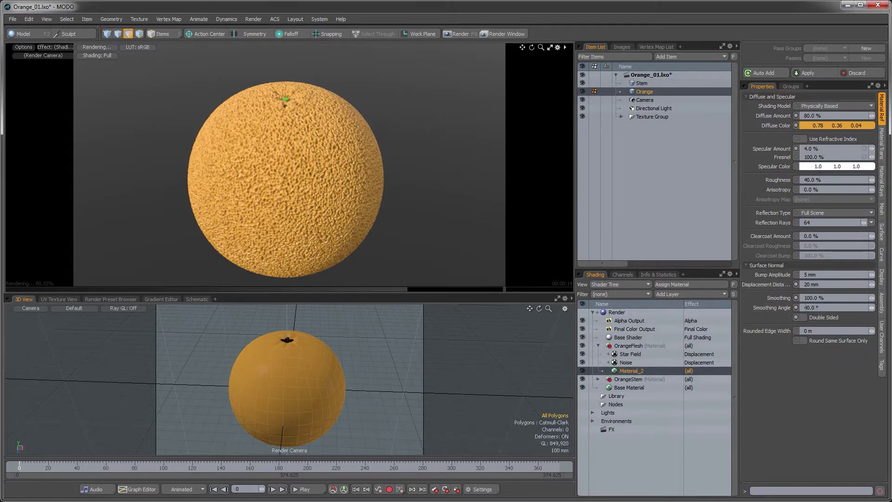
{"action": "left_click", "coordinate": [626, 352]}
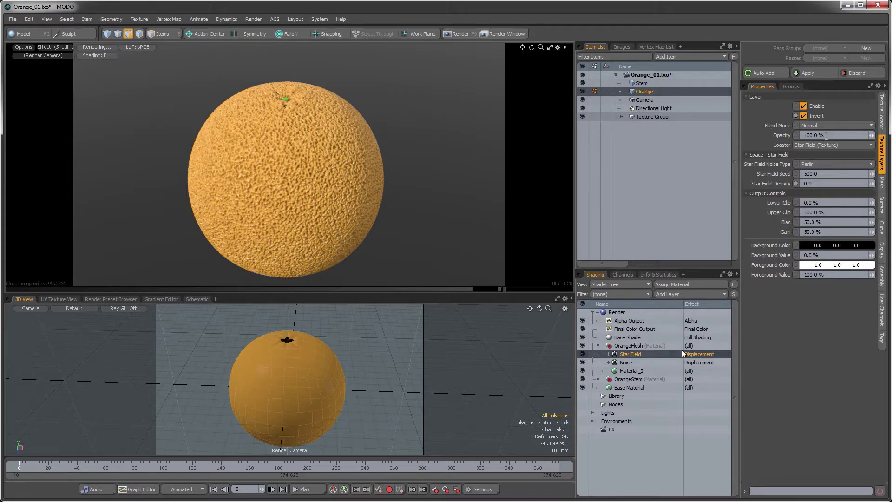
{"action": "left_click", "coordinate": [811, 135]}
{"action": "type", "text": "20"}
{"action": "key", "text": "Return"}
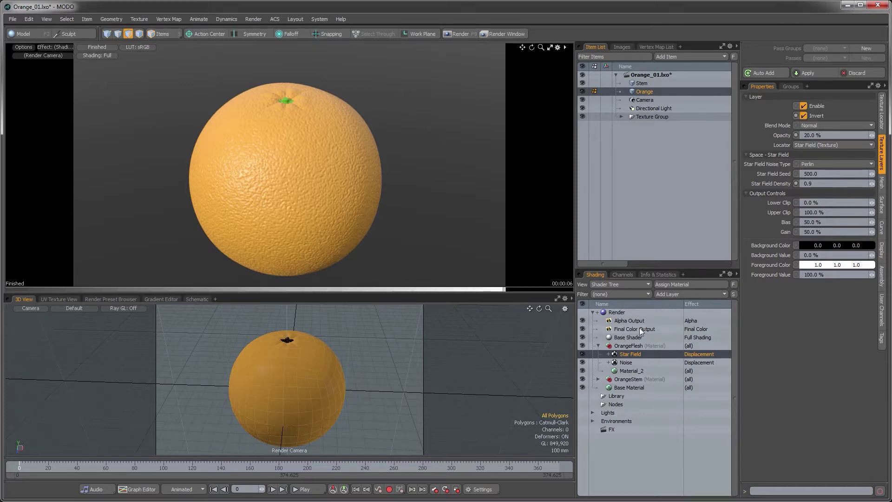
- Add an Enhance:modo Fresnel waveform texture above the Star Field layer and change its effect to Displacement
{"action": "left_click", "coordinate": [662, 296]}
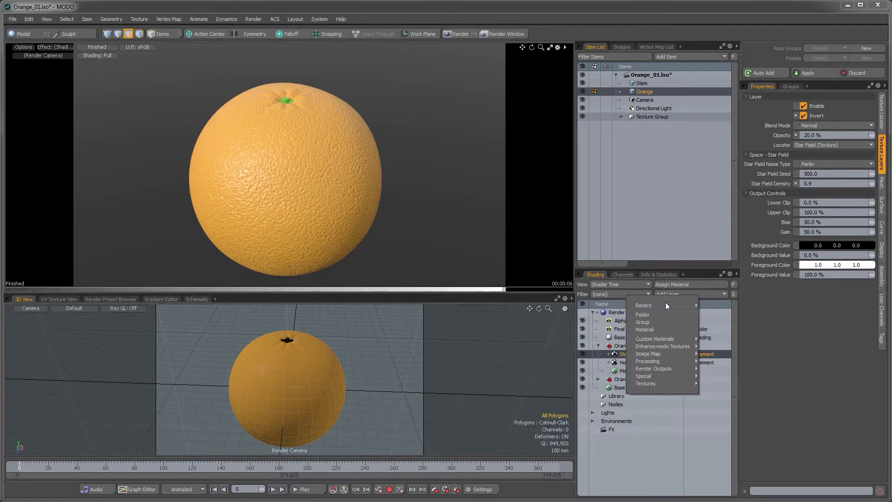
{"action": "mouse_move", "coordinate": [668, 347]}
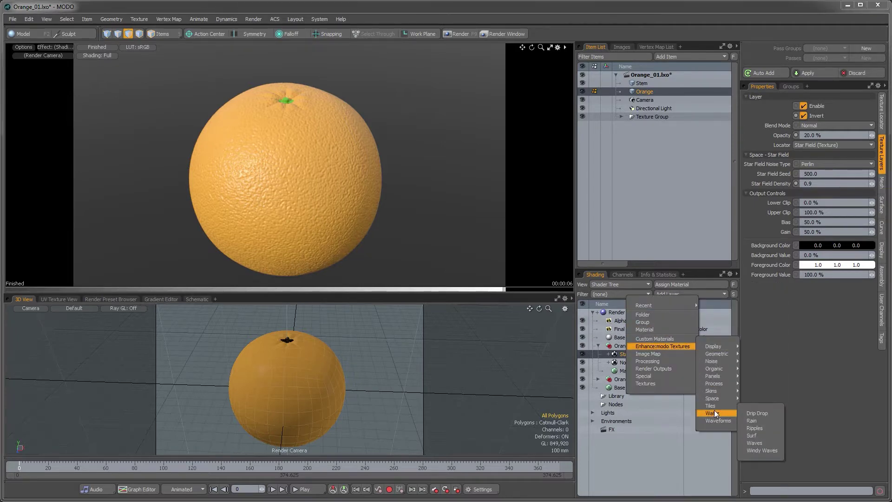
{"action": "mouse_move", "coordinate": [717, 419]}
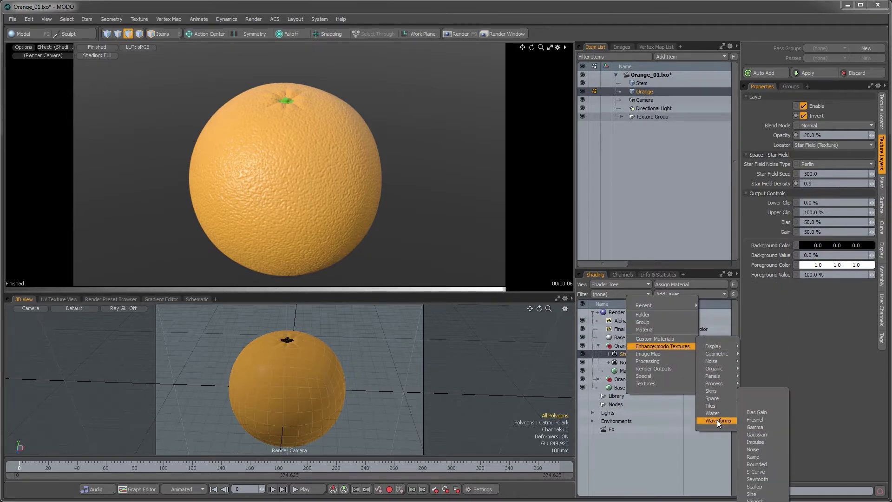
{"action": "left_click", "coordinate": [754, 420]}
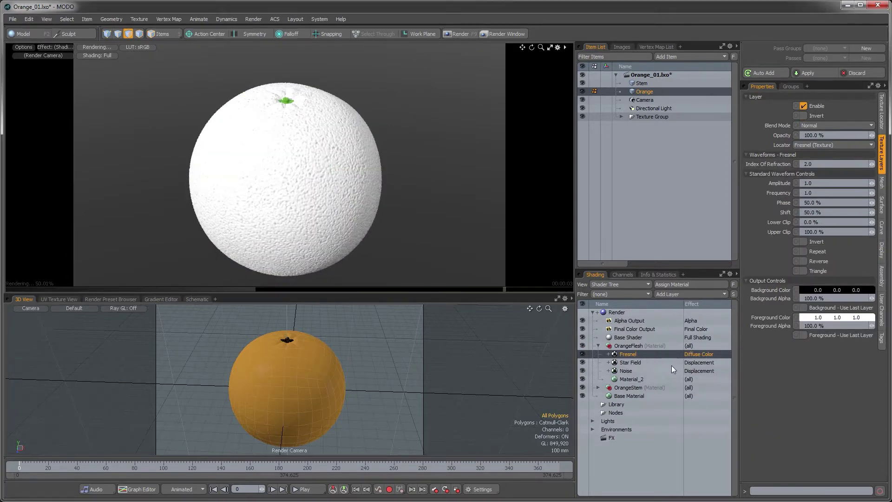
{"action": "left_click", "coordinate": [701, 355]}
{"action": "mouse_move", "coordinate": [704, 361]}
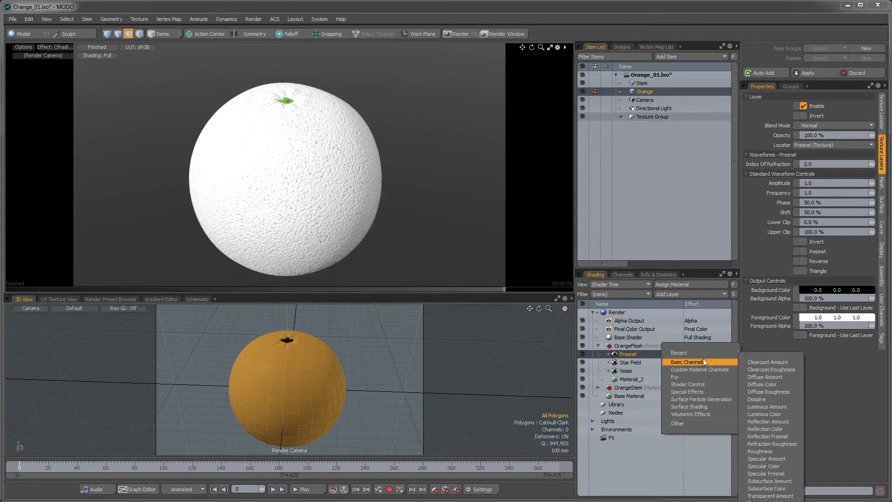
{"action": "left_click", "coordinate": [757, 351]}
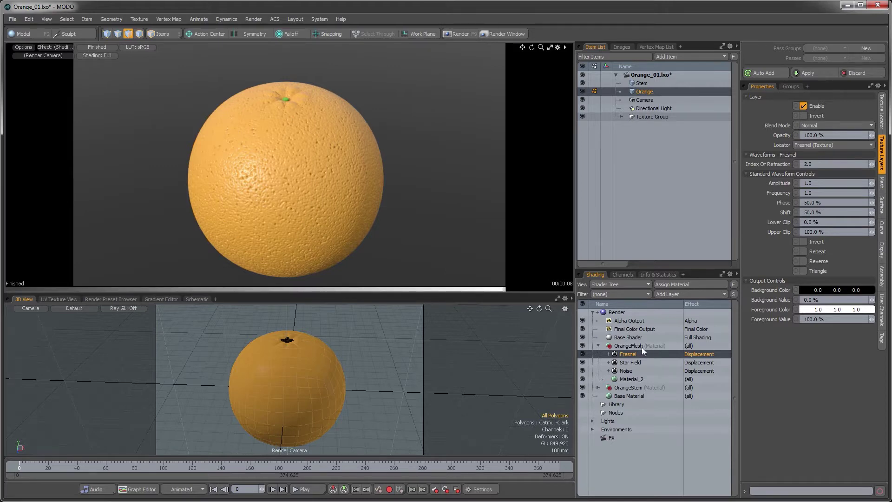
- Set the Fresnel layer's Opacity to 20%
{"action": "left_click_drag", "start_coordinate": [825, 135], "coordinate": [786, 135]}
{"action": "type", "text": "20"}
{"action": "key", "text": "Return"}
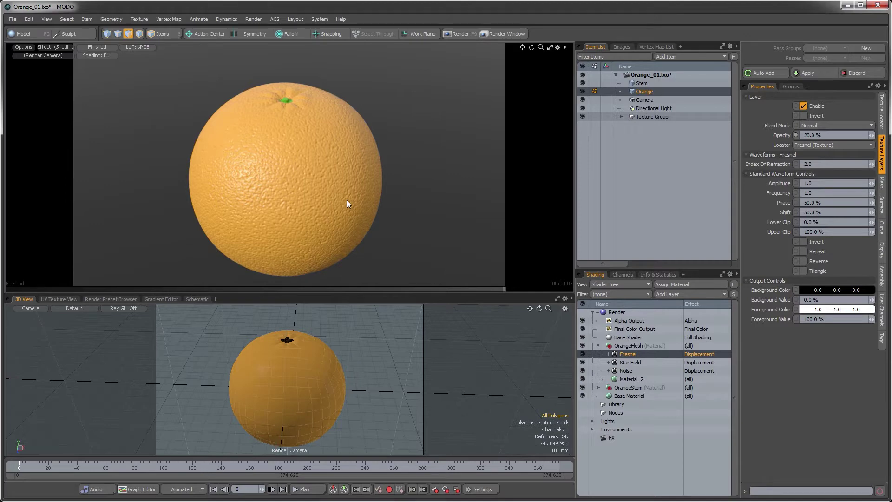
- Load CherryHill-Road_3k.hdr as an image map above the Environment Material in the scene's Environment
{"action": "left_click", "coordinate": [592, 428]}
{"action": "left_click", "coordinate": [598, 438]}
{"action": "left_click", "coordinate": [617, 446]}
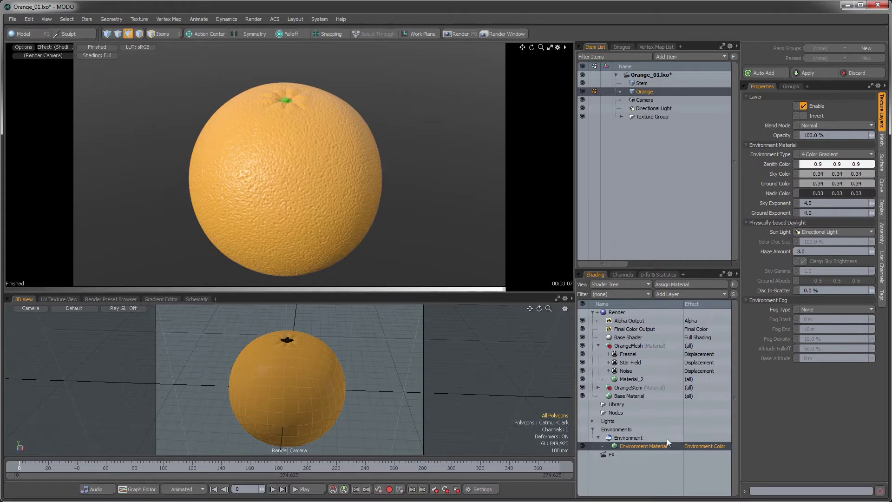
{"action": "left_click", "coordinate": [673, 293]}
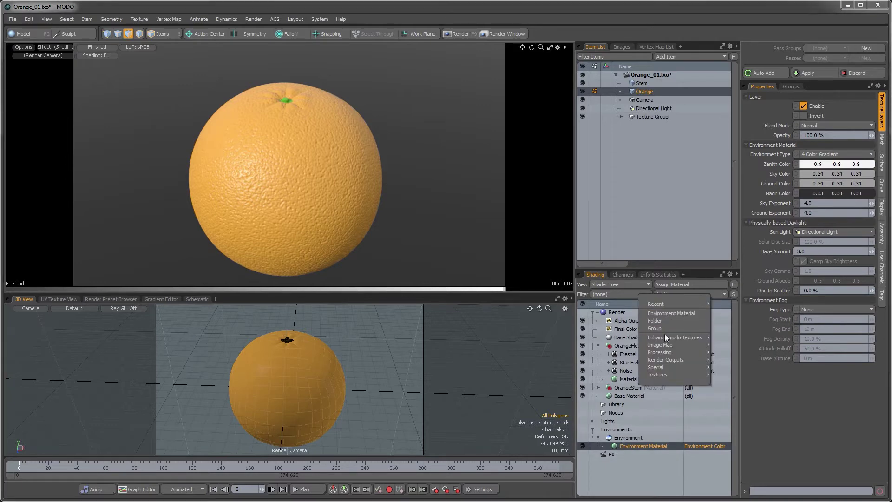
{"action": "mouse_move", "coordinate": [665, 345]}
{"action": "left_click", "coordinate": [738, 347]}
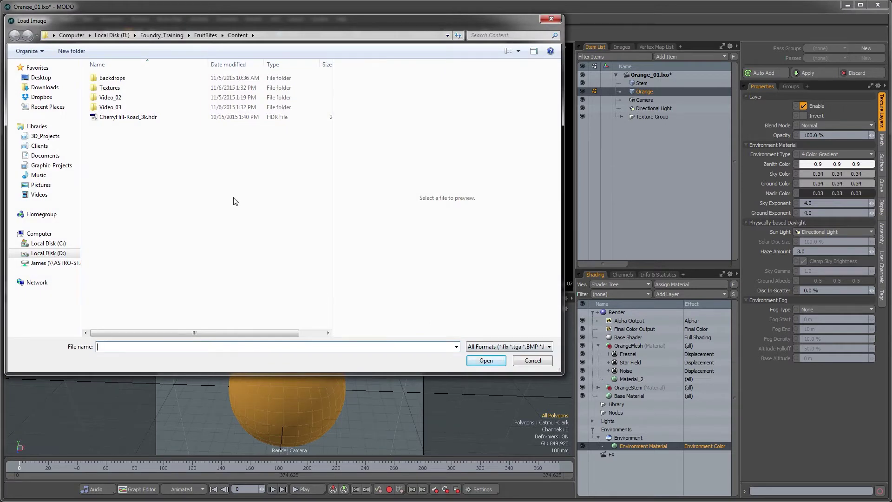
{"action": "left_click_drag", "start_coordinate": [219, 23], "coordinate": [280, 43]}
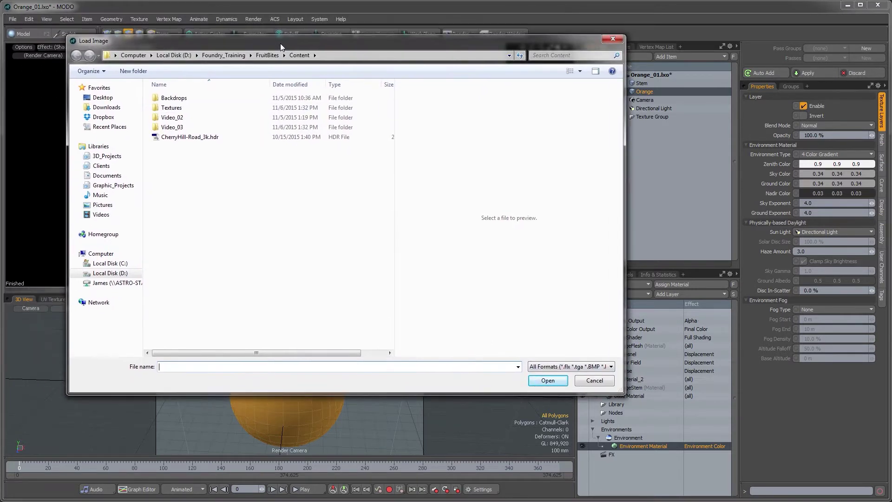
{"action": "left_click", "coordinate": [186, 137]}
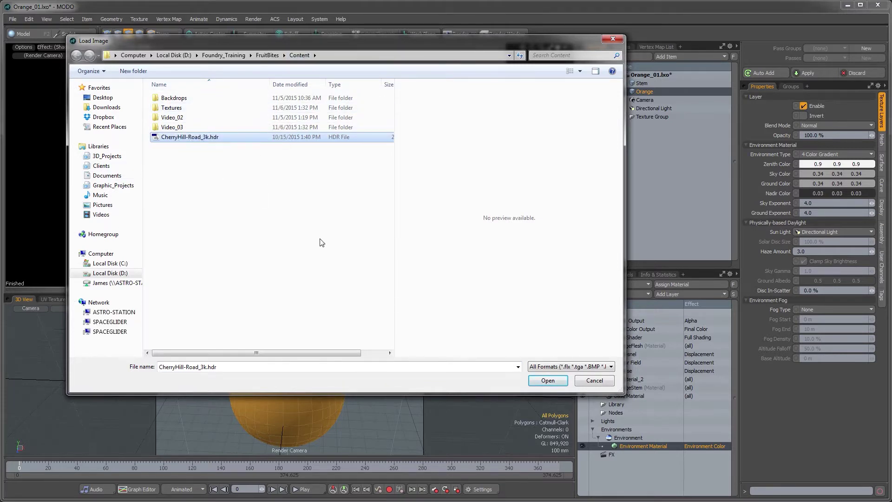
{"action": "left_click", "coordinate": [548, 381]}
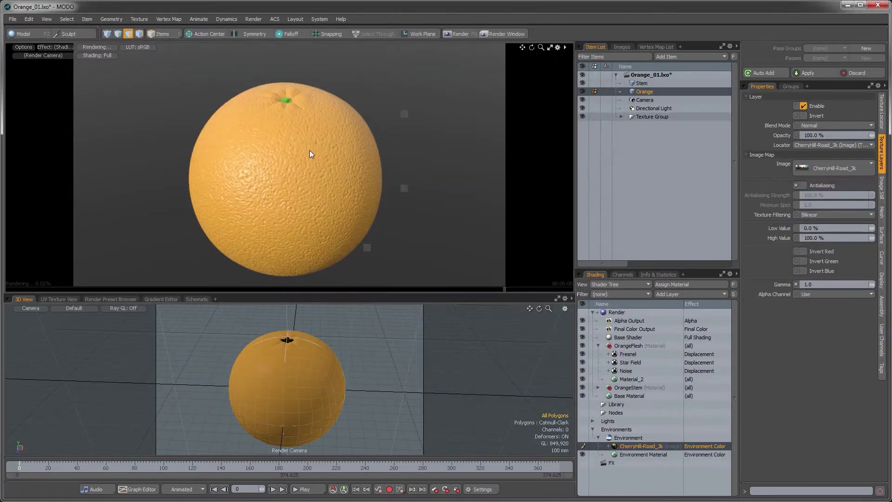
- Inspect the orange against the HDR backdrop and turn off Visible to Camera for the Environment
{"action": "left_click_drag", "start_coordinate": [310, 148], "coordinate": [333, 185], "text": "alt"}
{"action": "scroll", "coordinate": [360, 183], "scroll_direction": "up", "scroll_amount": 1}
{"action": "scroll", "coordinate": [335, 121], "scroll_direction": "up", "scroll_amount": 1}
{"action": "left_click_drag", "start_coordinate": [335, 116], "coordinate": [313, 154], "text": "alt+shift"}
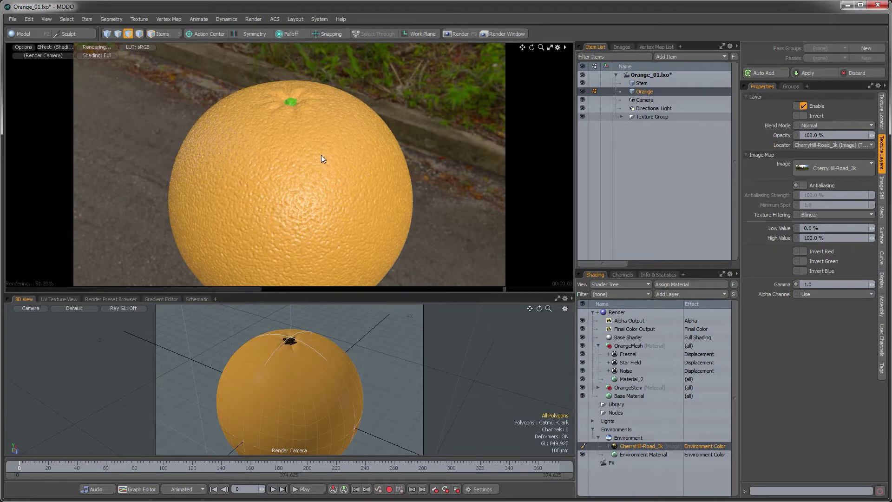
{"action": "left_click", "coordinate": [624, 437]}
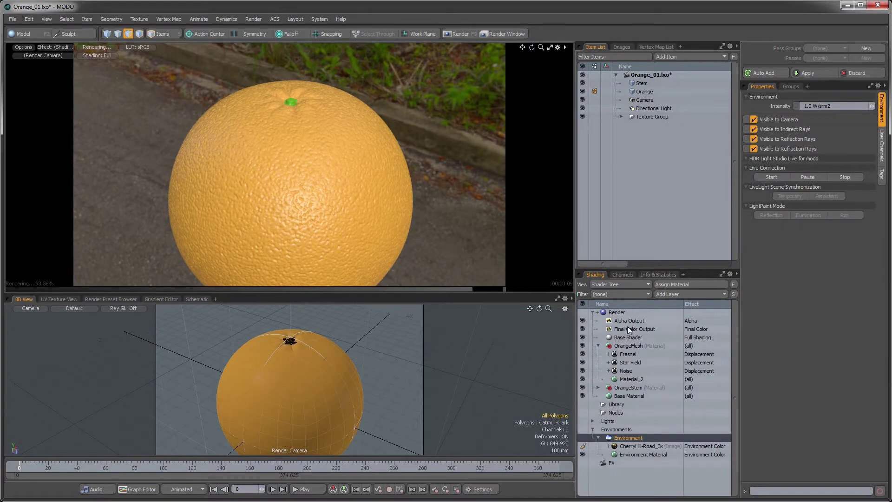
{"action": "left_click", "coordinate": [753, 119]}
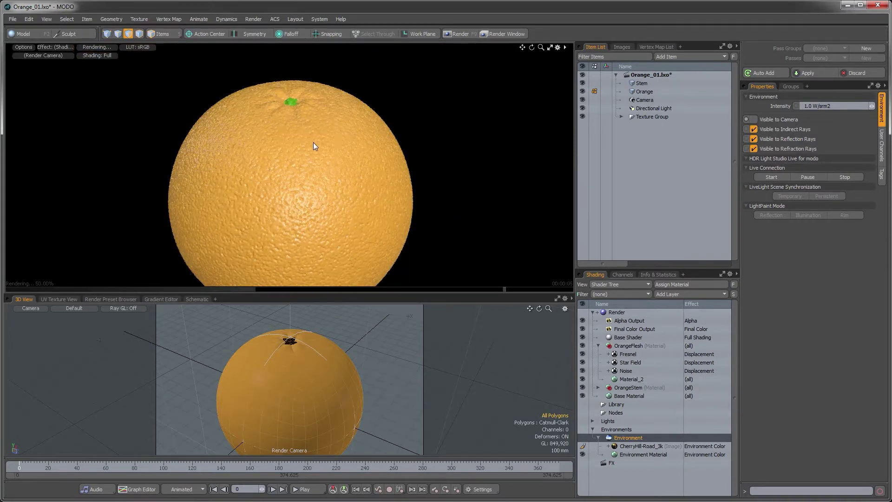
- Set Material_2's Specular Amount to 18% and its Fresnel to 90%
{"action": "left_click_drag", "start_coordinate": [323, 185], "coordinate": [324, 186], "text": "alt"}
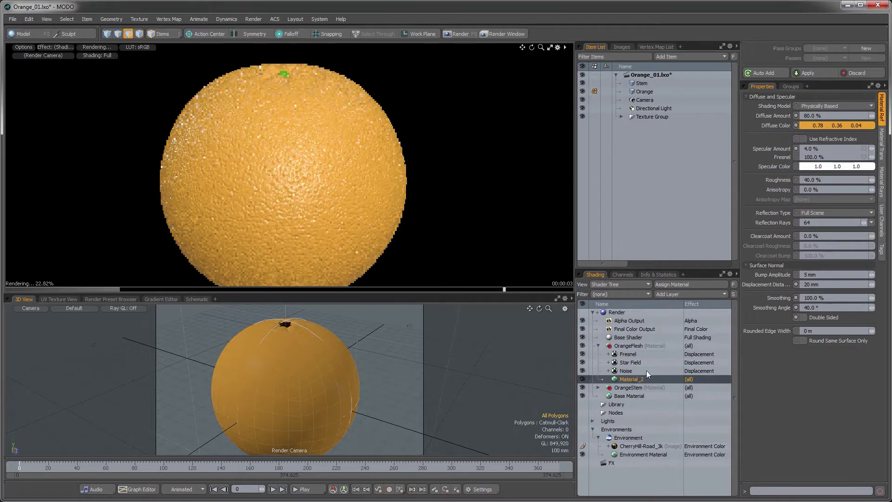
{"action": "left_click", "coordinate": [823, 149]}
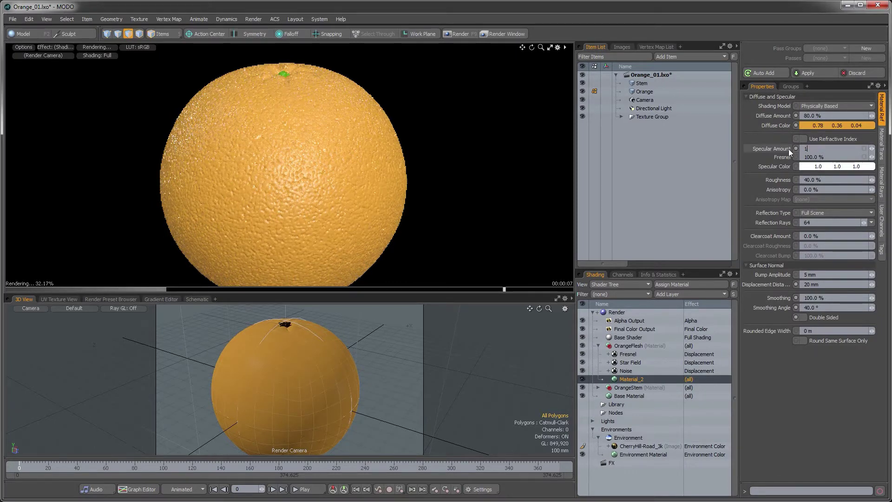
{"action": "type", "text": "18"}
{"action": "key", "text": "Return"}
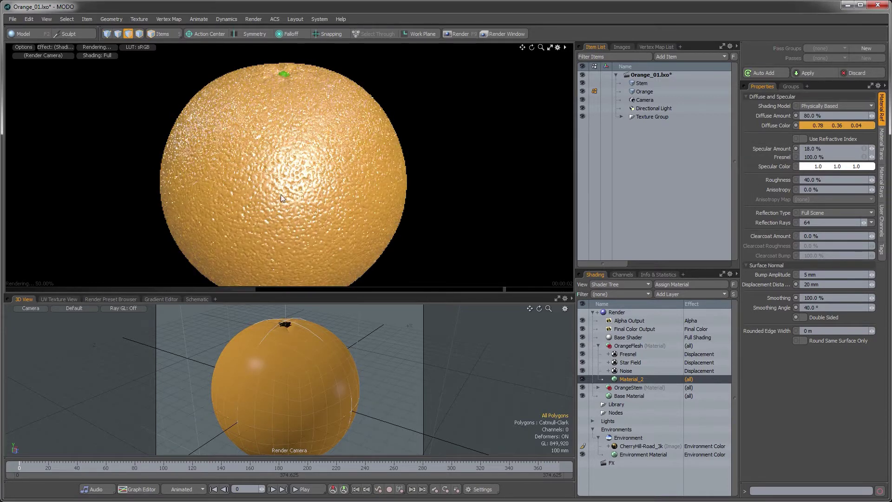
{"action": "left_click", "coordinate": [827, 157]}
{"action": "left_click_drag", "start_coordinate": [827, 158], "coordinate": [784, 157]}
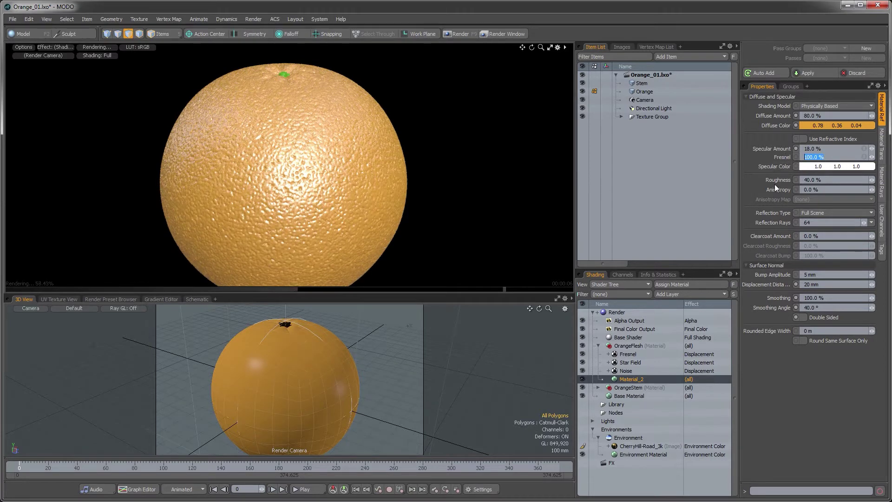
{"action": "type", "text": "90"}
{"action": "key", "text": "Return"}
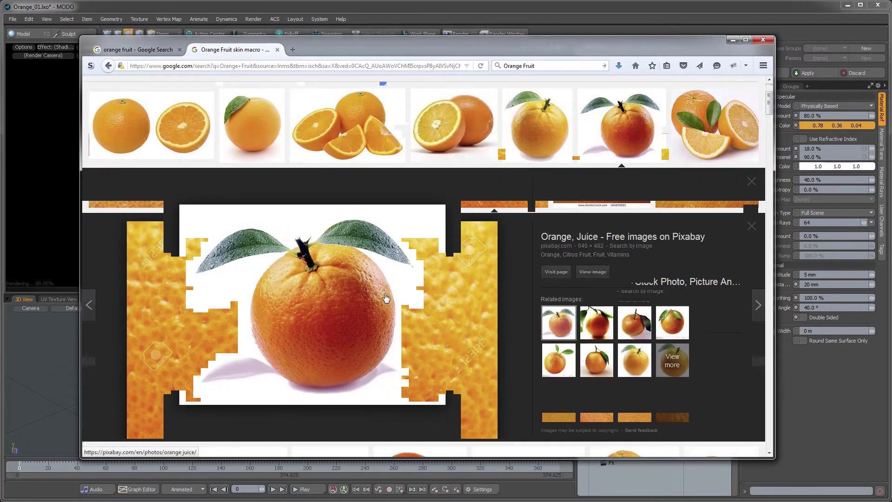
- Examine the whole-orange and sliced-orange reference photos in the orange fruit image results, then return to MODO
{"action": "scroll", "coordinate": [385, 297], "scroll_direction": "down", "scroll_amount": 1}
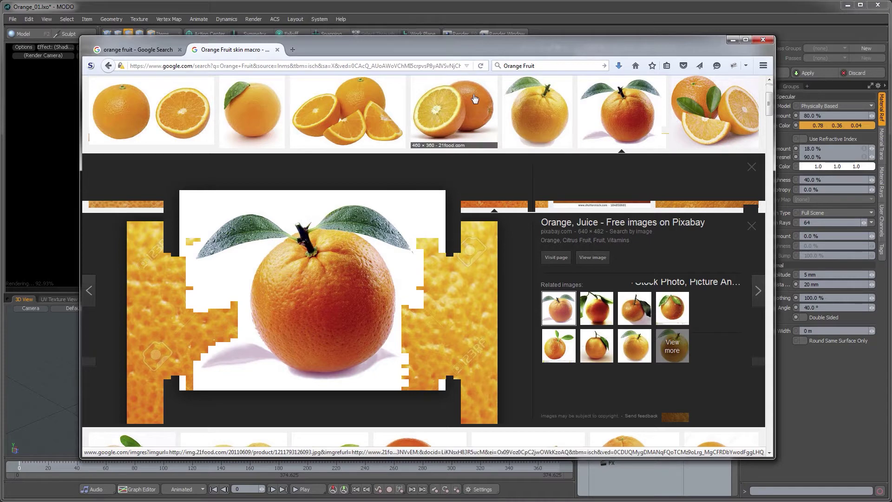
{"action": "left_click", "coordinate": [454, 112]}
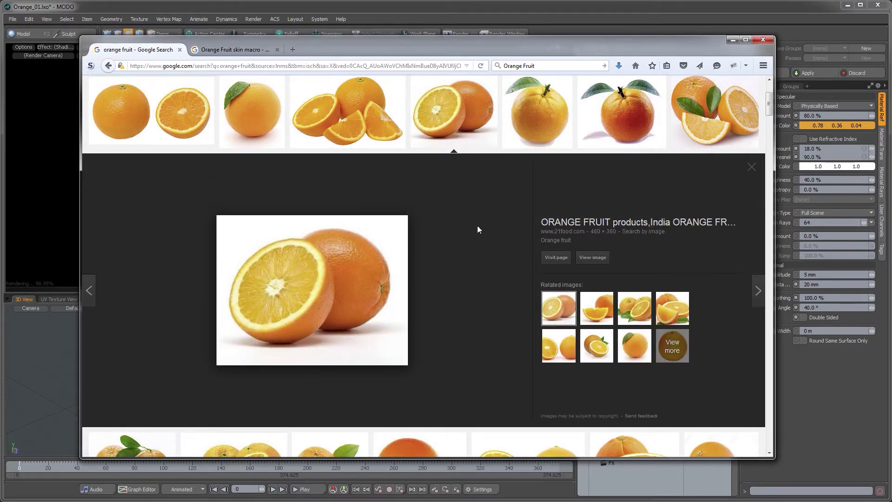
{"action": "left_click", "coordinate": [679, 100]}
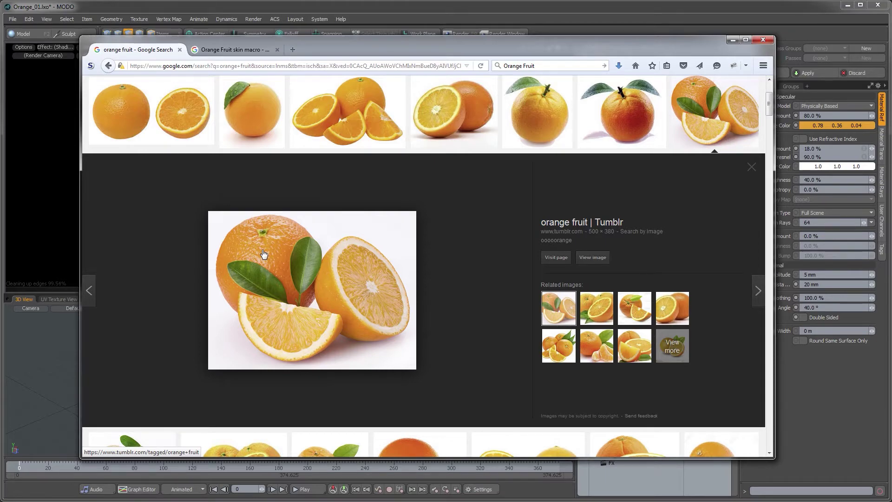
{"action": "scroll", "coordinate": [283, 284], "scroll_direction": "down", "scroll_amount": 10}
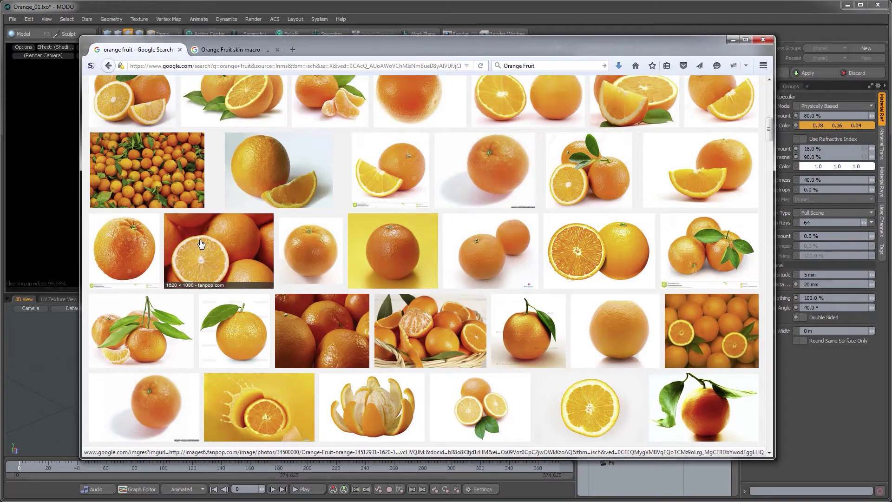
{"action": "left_click", "coordinate": [730, 41]}
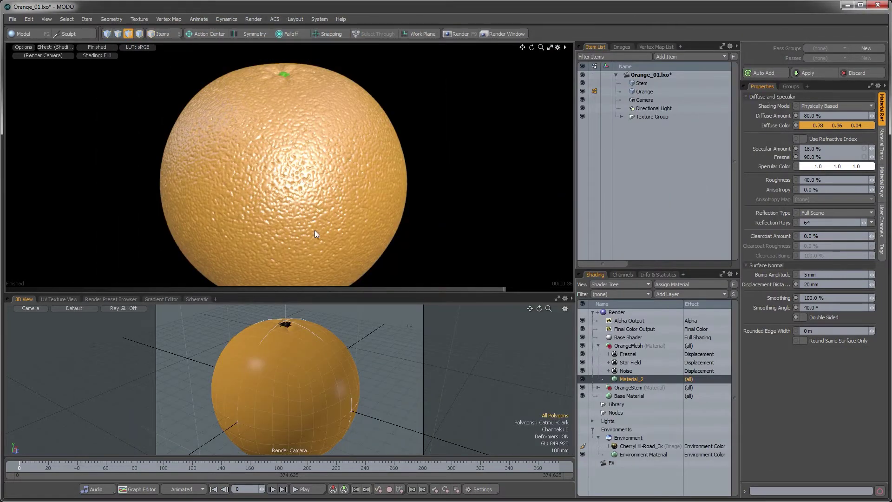
- Set Material_2's Specular Color to a light orange with RGB 1.0, 0.57, 0.3
{"action": "double_click", "coordinate": [809, 167]}
{"action": "left_click_drag", "start_coordinate": [572, 111], "coordinate": [612, 94]}
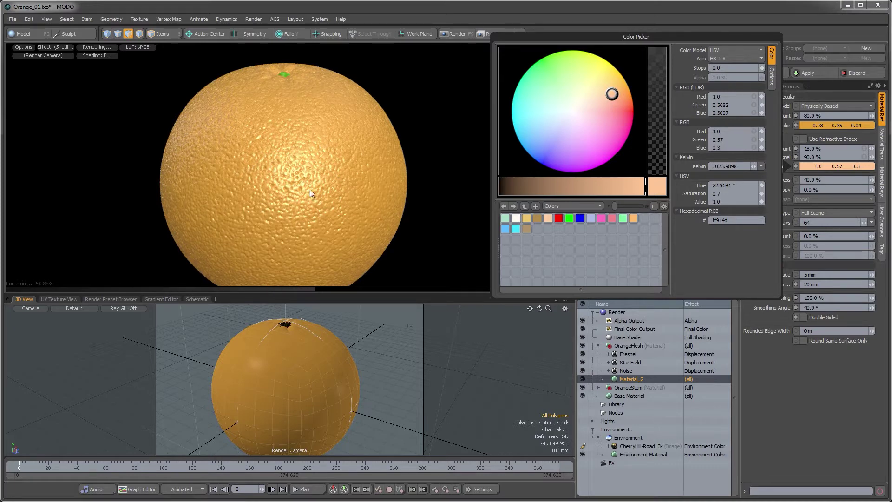
{"action": "left_click", "coordinate": [793, 389]}
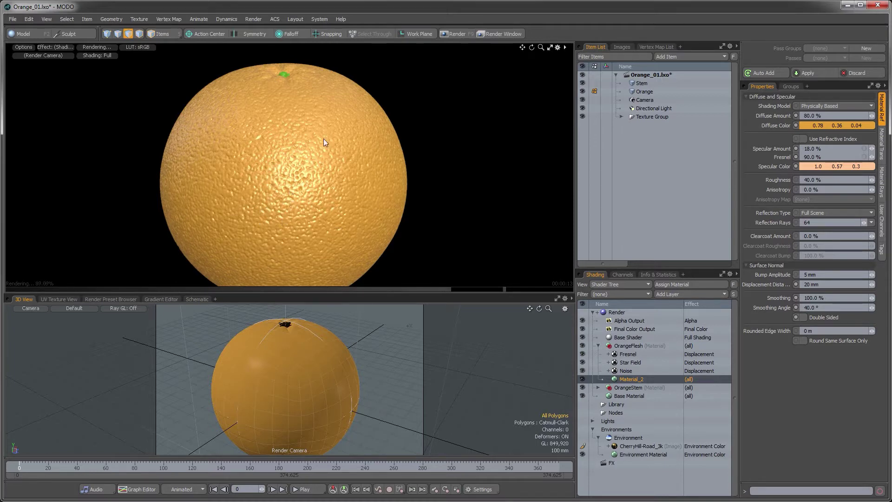
- Set the Star Field displacement layer's Opacity to 10%
{"action": "left_click", "coordinate": [629, 362]}
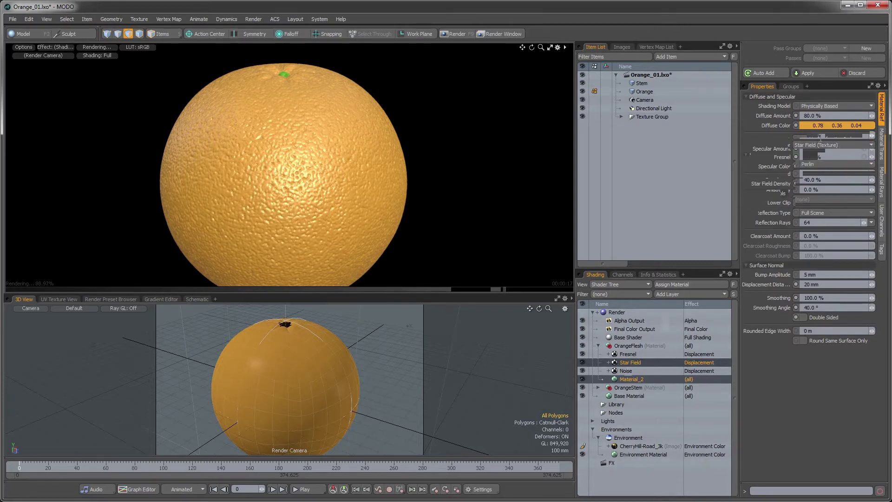
{"action": "left_click", "coordinate": [804, 136]}
{"action": "type", "text": "10"}
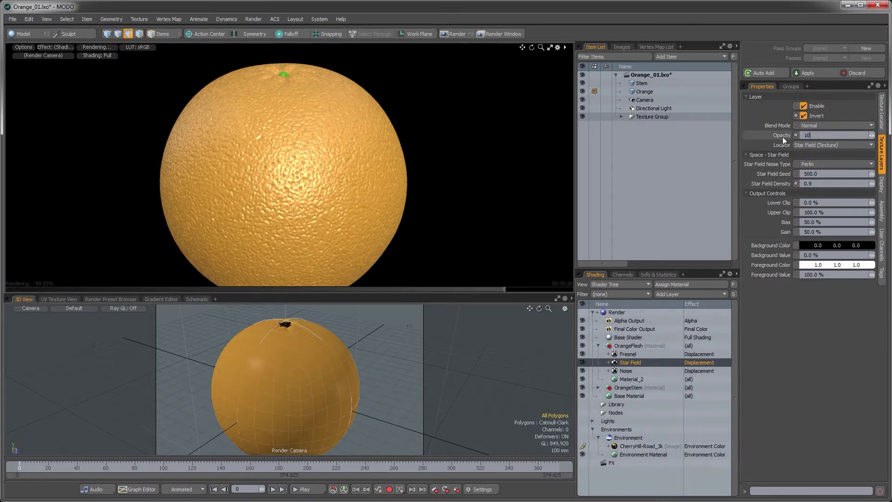
{"action": "key", "text": "Return"}
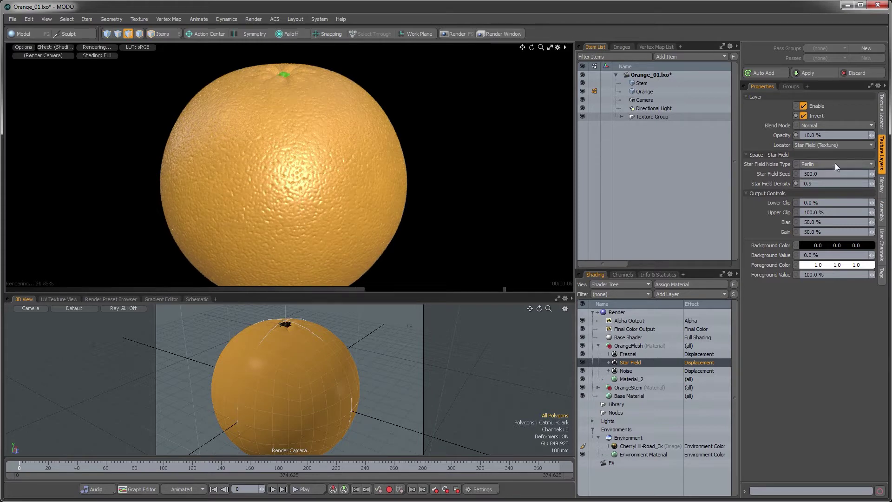
- Set Material_2's Clearcoat Amount to 60% and its Clearcoat Roughness to 17%
{"action": "left_click", "coordinate": [629, 377]}
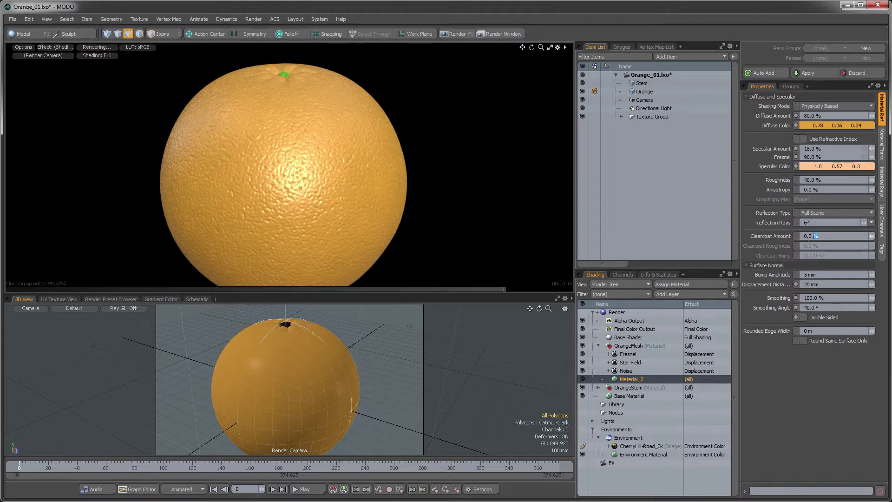
{"action": "left_click_drag", "start_coordinate": [808, 238], "coordinate": [769, 240]}
{"action": "type", "text": "60"}
{"action": "key", "text": "Return"}
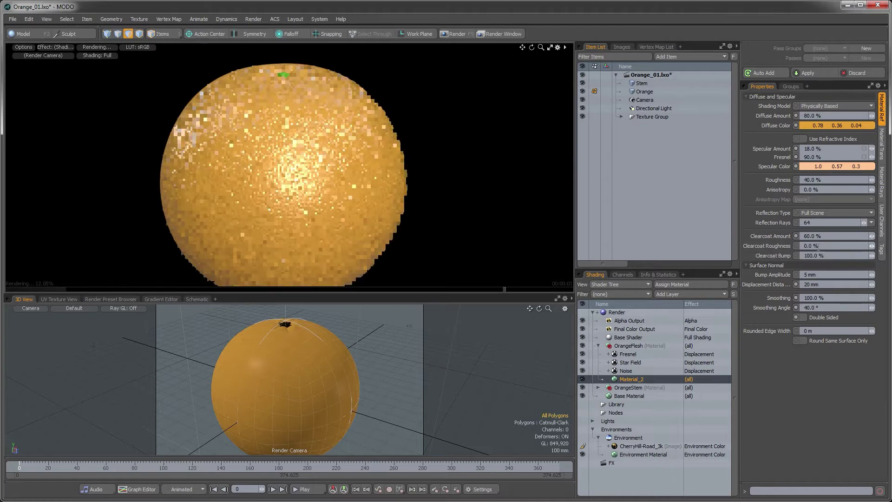
{"action": "left_click_drag", "start_coordinate": [810, 246], "coordinate": [795, 249]}
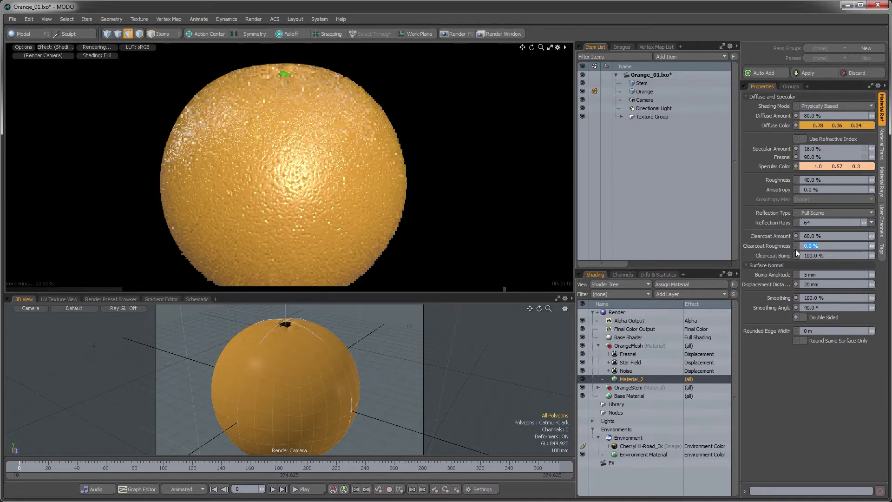
{"action": "type", "text": "1"}
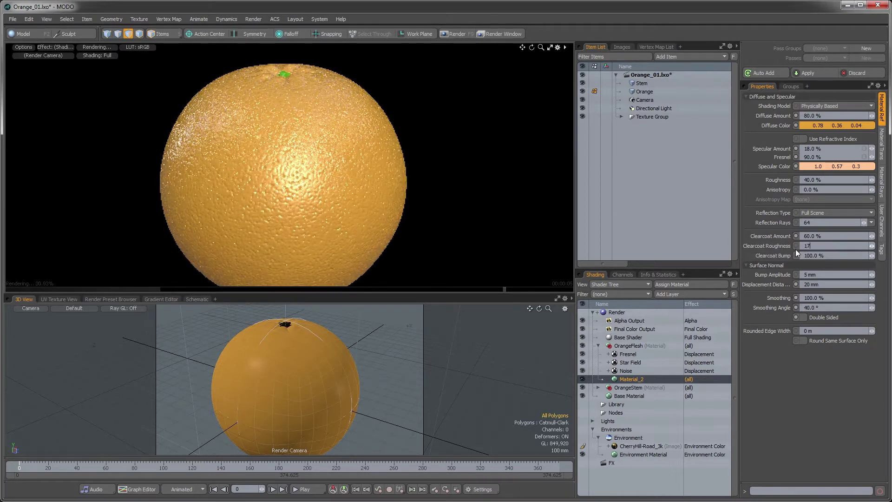
{"action": "type", "text": "7"}
{"action": "key", "text": "Return"}
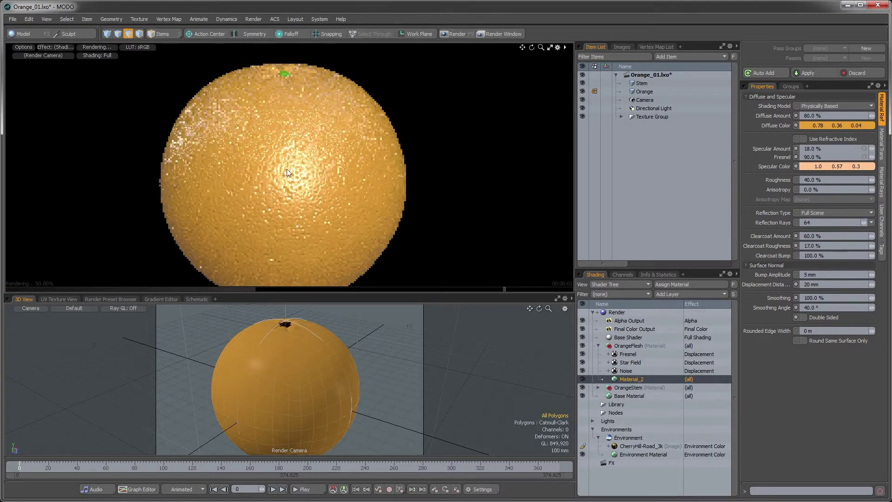
- Set Material_2's Subsurface Amount to 80%
{"action": "left_click_drag", "start_coordinate": [282, 203], "coordinate": [304, 205], "text": "alt"}
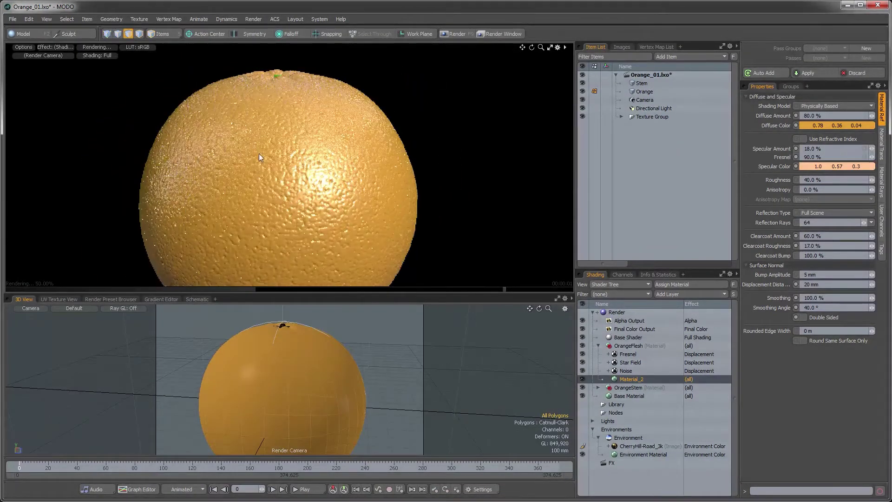
{"action": "left_click_drag", "start_coordinate": [259, 153], "coordinate": [321, 186], "text": "alt"}
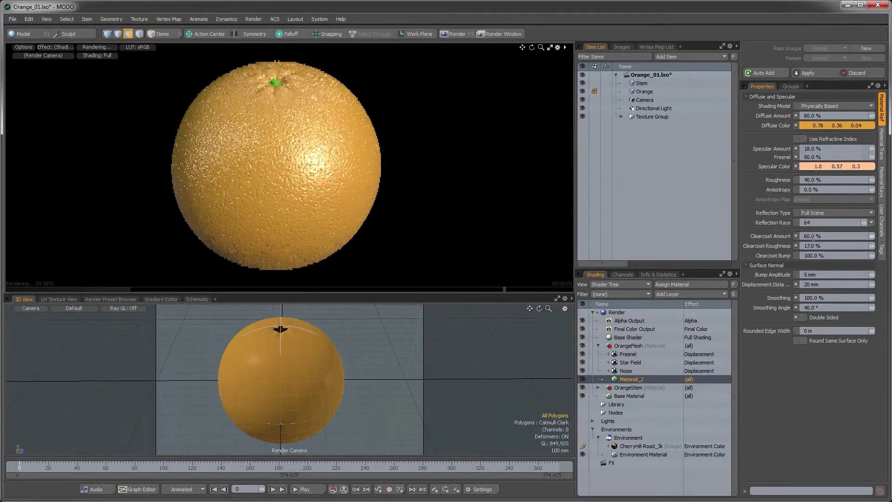
{"action": "left_click_drag", "start_coordinate": [330, 155], "coordinate": [332, 168], "text": "alt"}
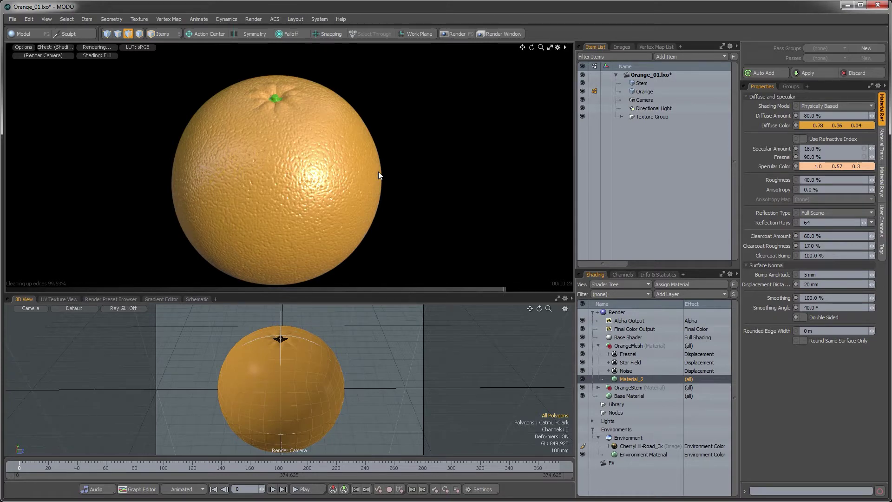
{"action": "left_click_drag", "start_coordinate": [321, 218], "coordinate": [488, 280], "text": "alt"}
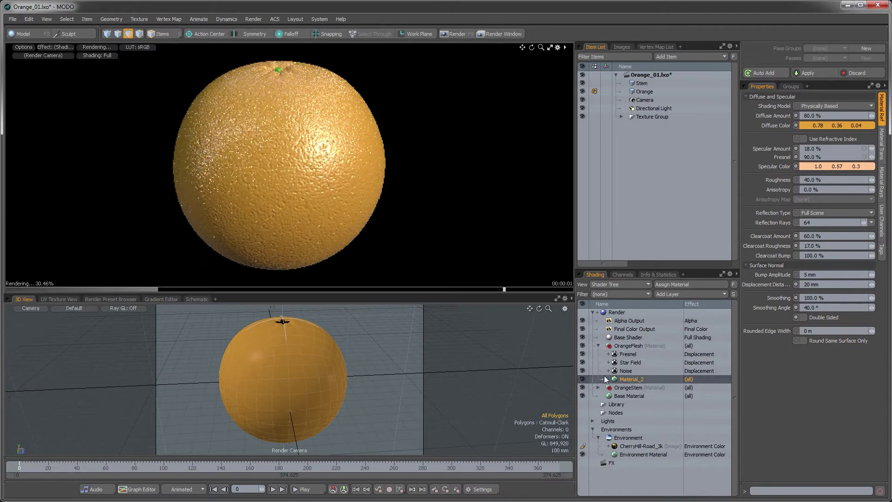
{"action": "left_click", "coordinate": [881, 144]}
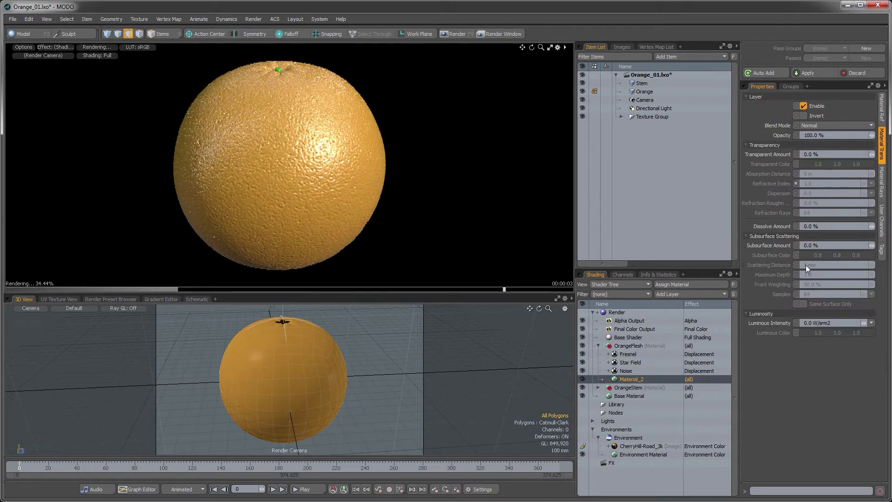
{"action": "left_click_drag", "start_coordinate": [819, 244], "coordinate": [795, 246]}
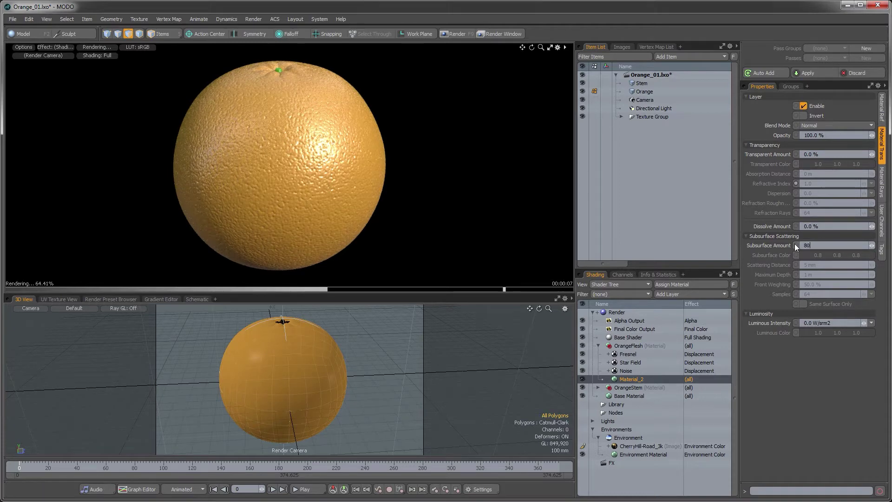
{"action": "type", "text": "80"}
{"action": "key", "text": "Return"}
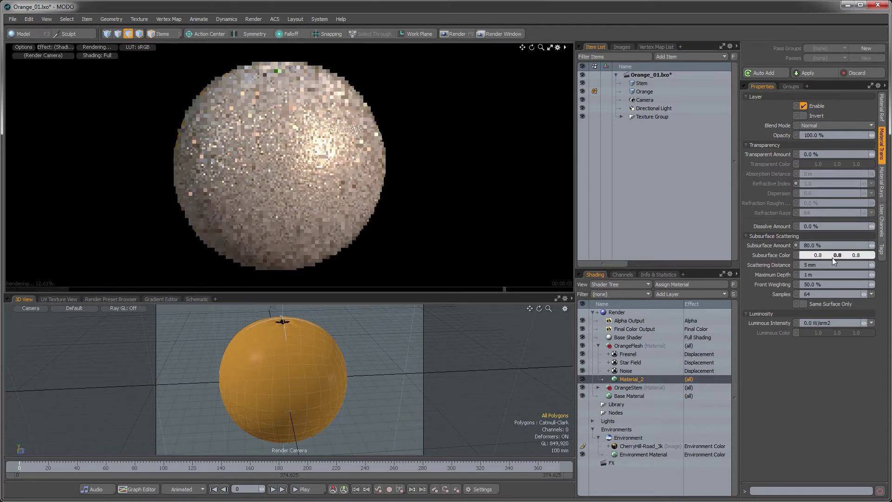
- Set Material_2's Subsurface Color to a saturated orange with RGB 0.97, 0.51, 0.01
{"action": "double_click", "coordinate": [833, 262]}
{"action": "mouse_move", "coordinate": [573, 200]}
{"action": "left_mouse_down"}
{"action": "mouse_move", "coordinate": [626, 177]}
{"action": "mouse_move", "coordinate": [617, 170]}
{"action": "left_mouse_up"}
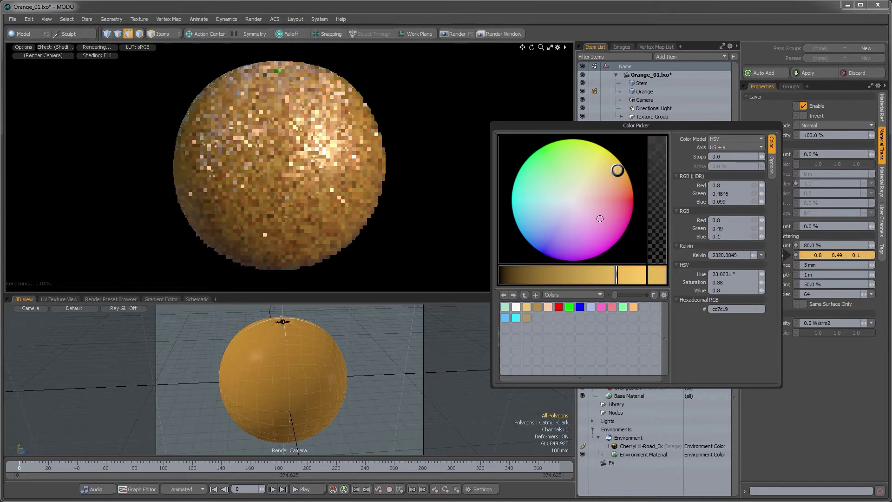
{"action": "left_click_drag", "start_coordinate": [618, 279], "coordinate": [641, 278]}
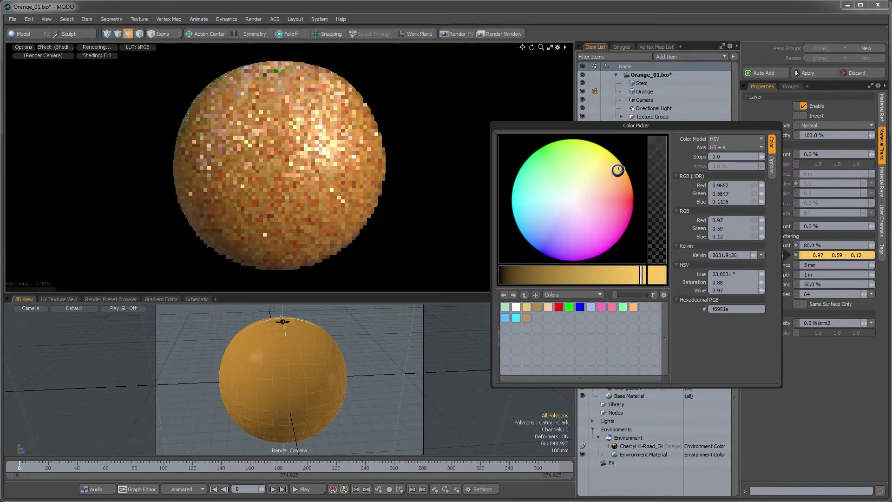
{"action": "left_click_drag", "start_coordinate": [621, 168], "coordinate": [624, 168]}
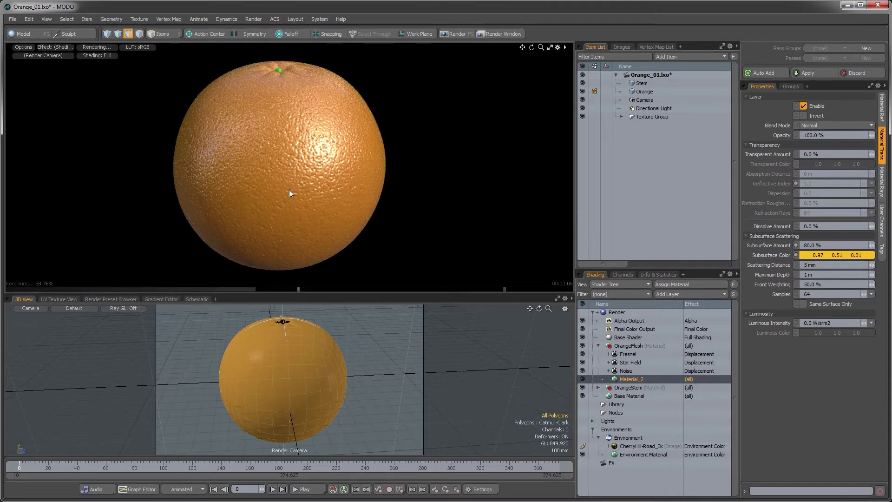
- Set the subsurface Scattering Distance of Material_2 to 200 mm
{"action": "left_click", "coordinate": [818, 264]}
{"action": "type", "text": "200"}
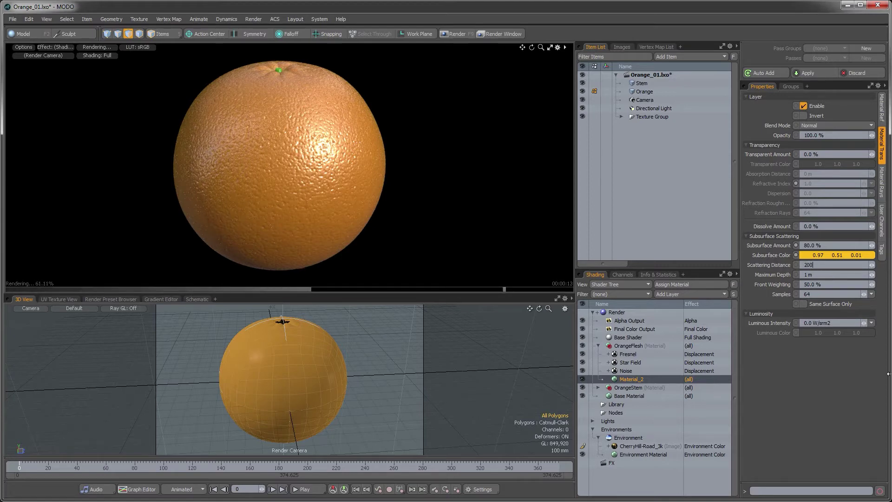
{"action": "type", "text": " mm"}
{"action": "key", "text": "Return"}
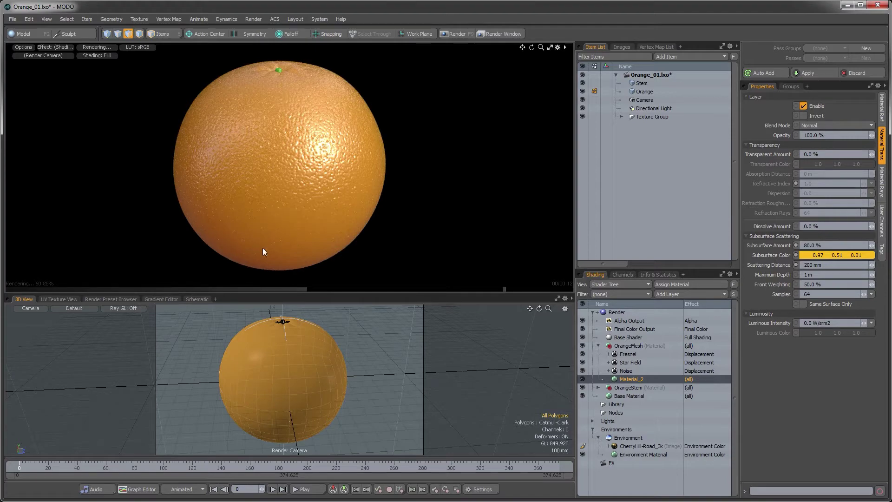
- Compare the rendered orange with the orange peel close-up photo in the browser, then return to MODO
{"action": "left_click_drag", "start_coordinate": [332, 193], "coordinate": [312, 178], "text": "alt"}
{"action": "scroll", "coordinate": [244, 122], "scroll_direction": "down", "scroll_amount": 2}
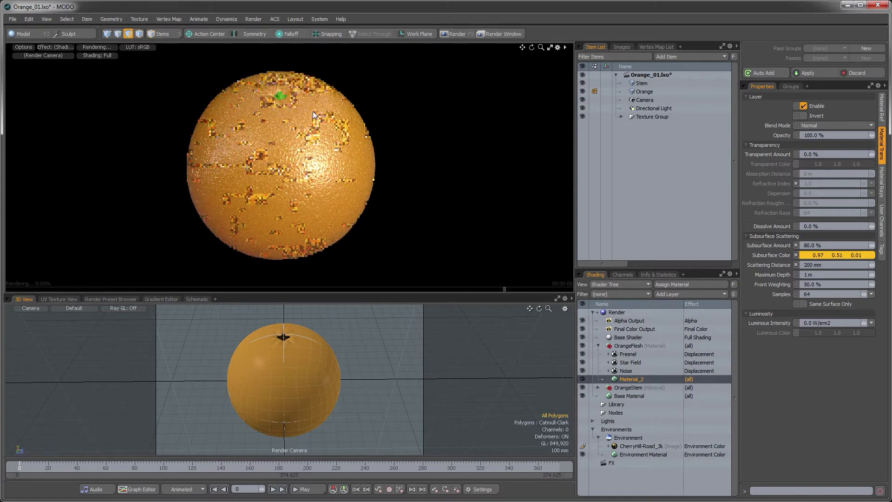
{"action": "key", "text": "alt+Tab"}
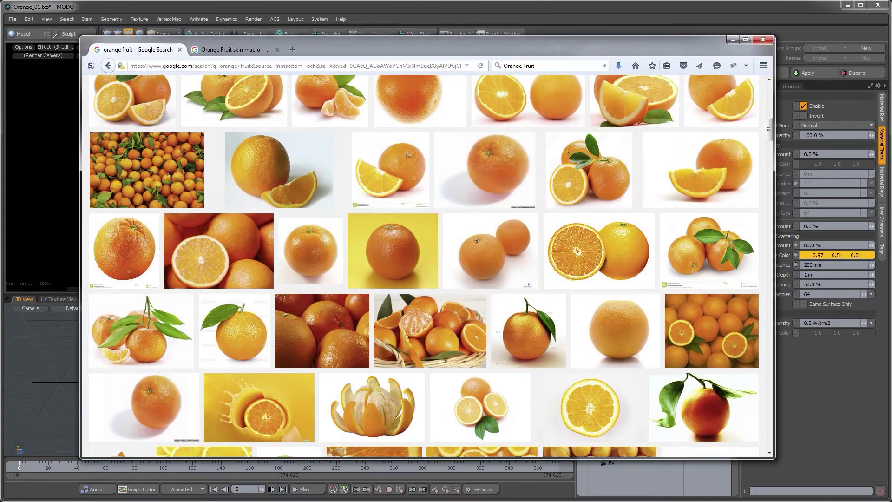
{"action": "left_click", "coordinate": [235, 52]}
{"action": "scroll", "coordinate": [378, 249], "scroll_direction": "down", "scroll_amount": 2}
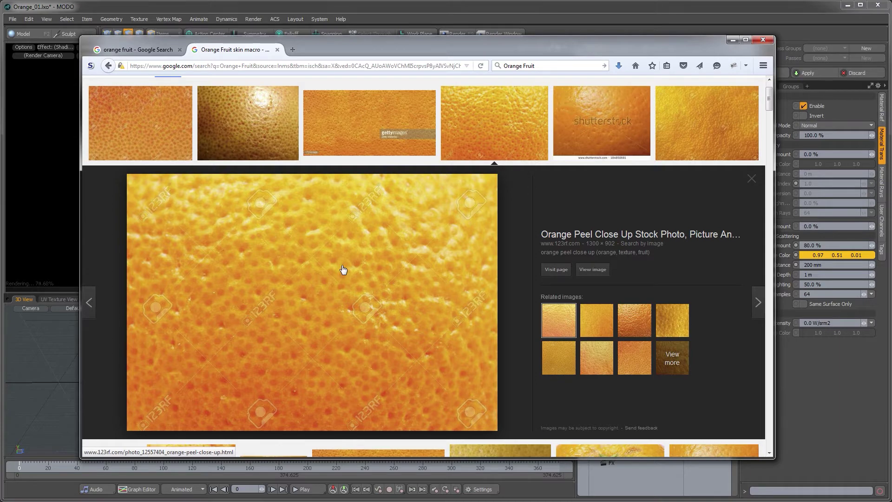
{"action": "left_click", "coordinate": [733, 39]}
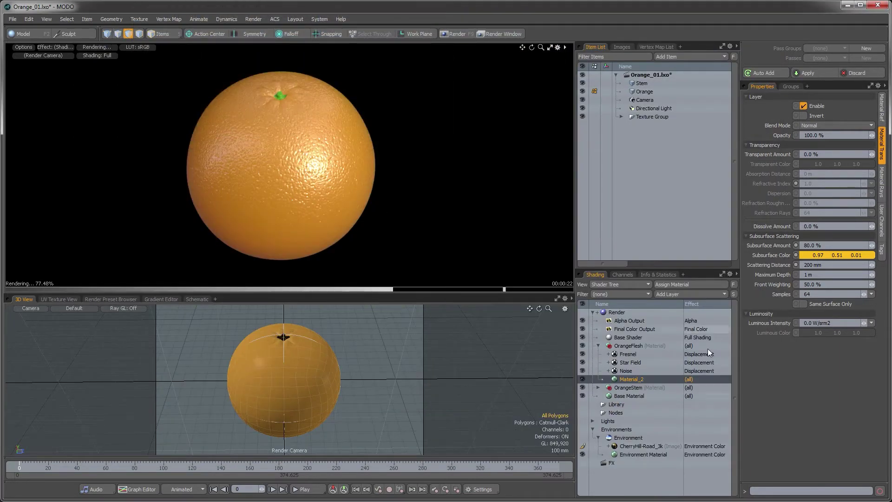
- Duplicate the Star Field layer and move the copy above Fresnel in the OrangeFlesh material group
{"action": "left_click", "coordinate": [625, 363]}
{"action": "right_click", "coordinate": [625, 361]}
{"action": "mouse_move", "coordinate": [629, 365]}
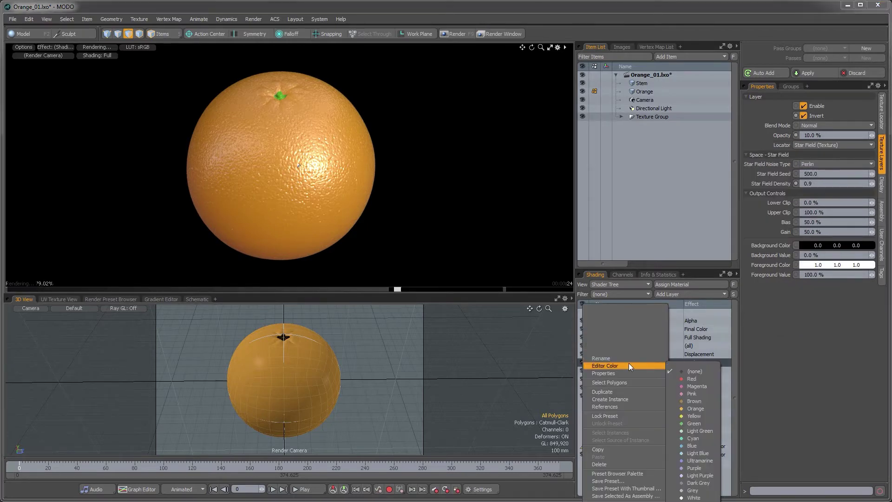
{"action": "left_click", "coordinate": [621, 393]}
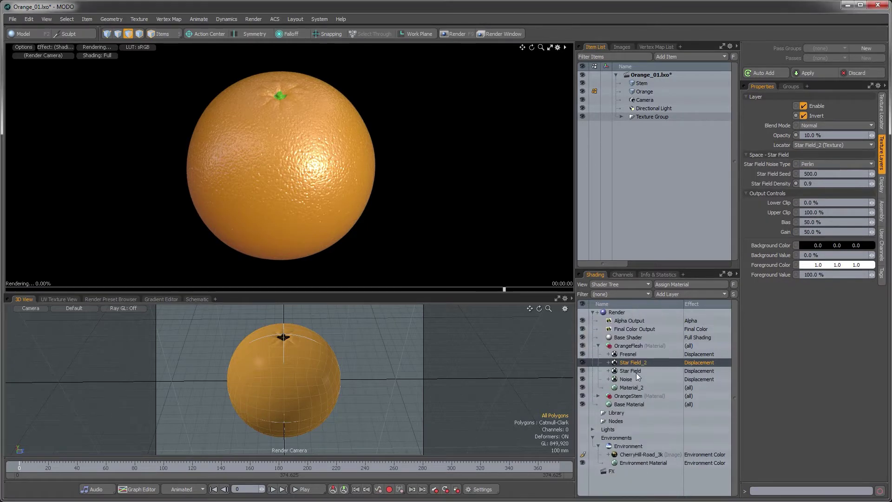
{"action": "left_click_drag", "start_coordinate": [631, 363], "coordinate": [694, 353]}
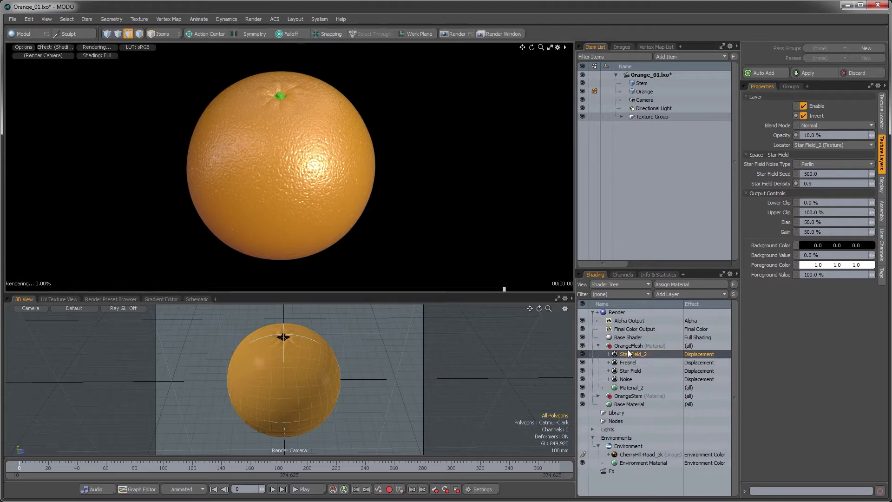
- Change the Star Field_2 layer's effect to Diffuse Color and set its opacity to 100%
{"action": "left_click", "coordinate": [696, 353]}
{"action": "mouse_move", "coordinate": [696, 353]}
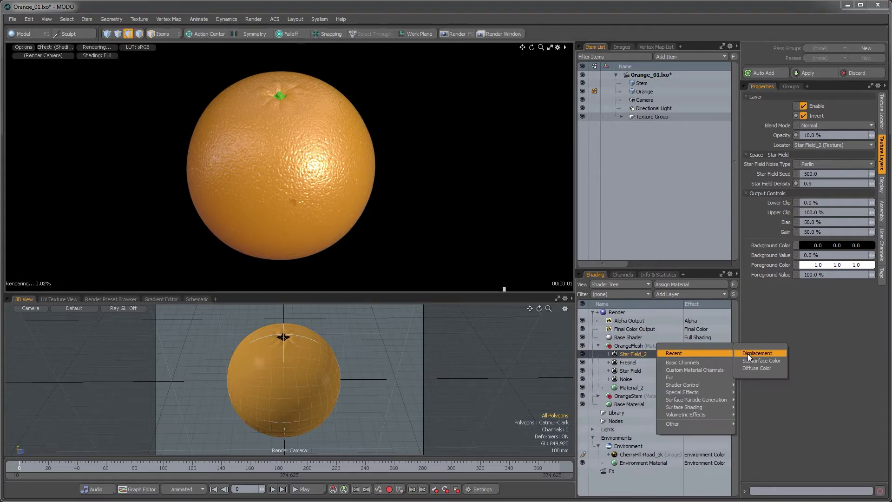
{"action": "left_click", "coordinate": [746, 367]}
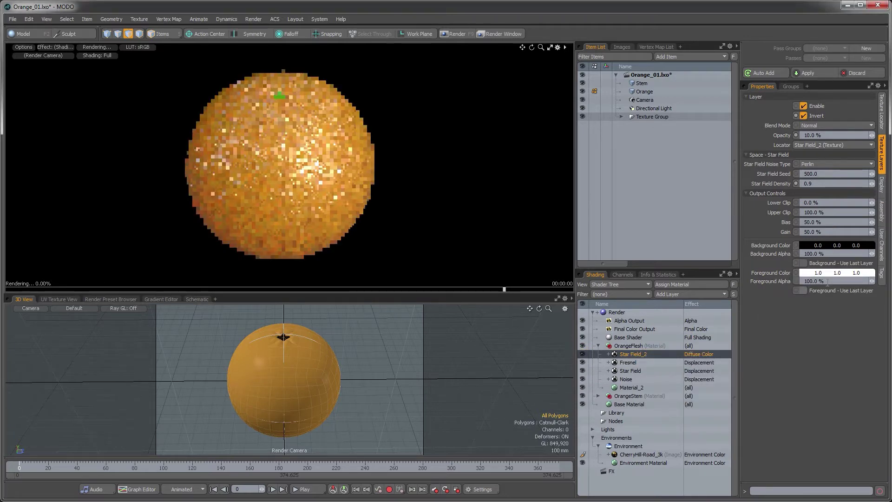
{"action": "left_click", "coordinate": [820, 135]}
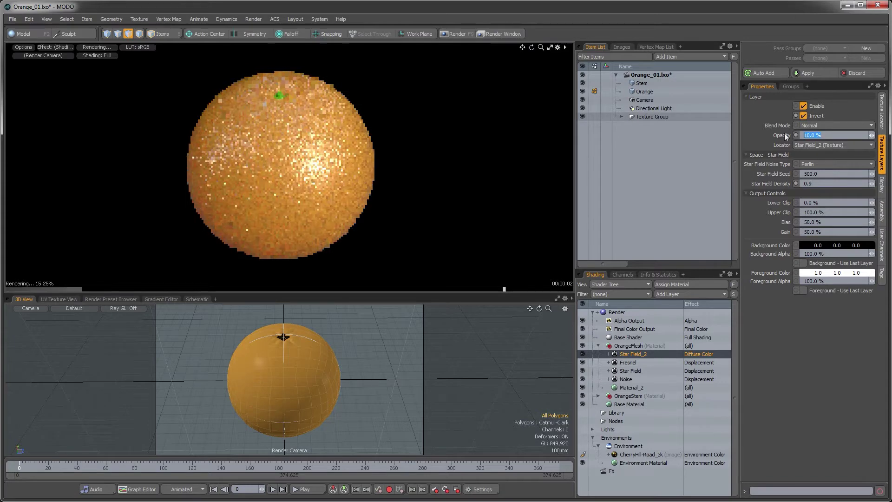
{"action": "type", "text": "100"}
{"action": "key", "text": "Return"}
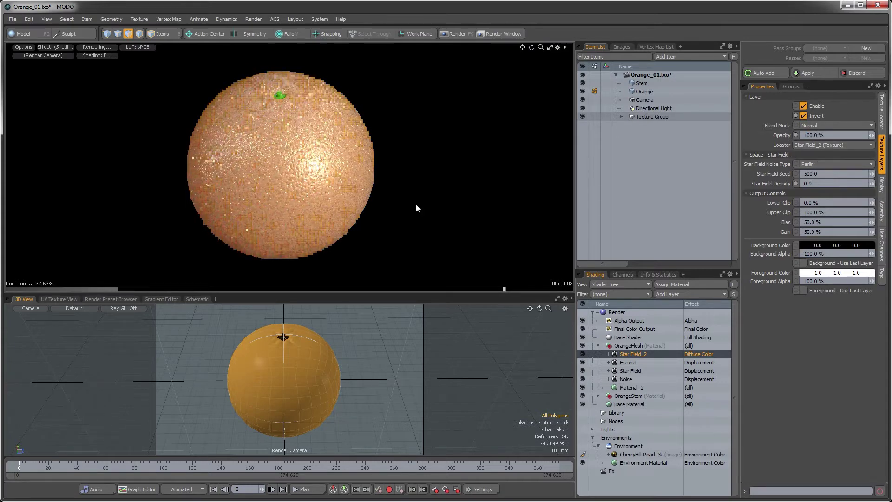
- Set Star Field_2's Foreground Color to red (RGB 1.0, 0.0, 0.02) and Background Color to orange (RGB 1.0, 0.35, 0.0)
{"action": "double_click", "coordinate": [805, 272]}
{"action": "left_click", "coordinate": [633, 227]}
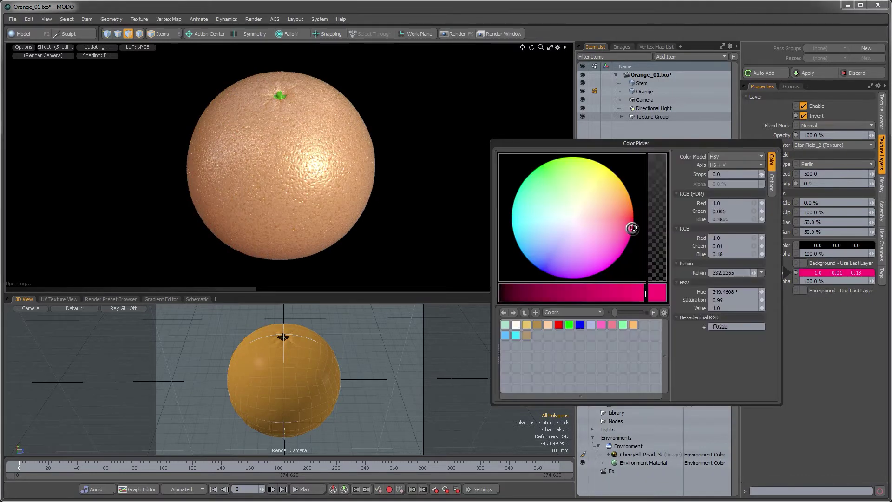
{"action": "left_click_drag", "start_coordinate": [633, 227], "coordinate": [633, 217]}
{"action": "left_click", "coordinate": [849, 331]}
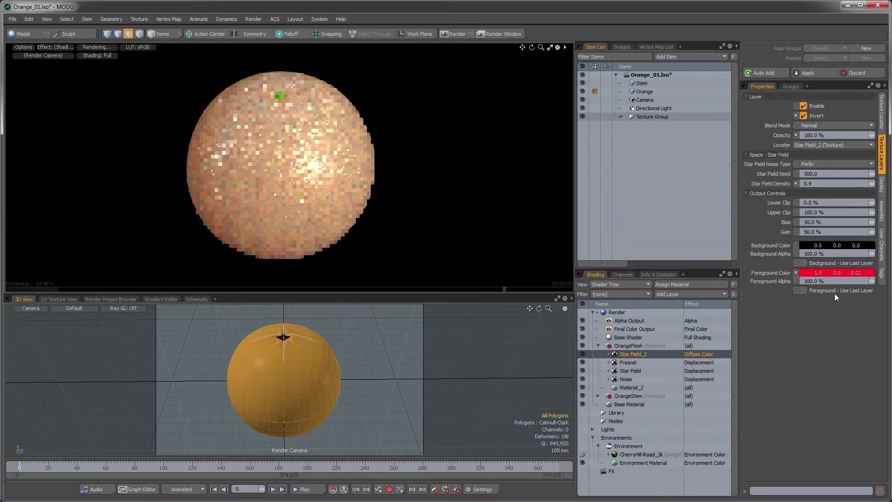
{"action": "double_click", "coordinate": [811, 246]}
{"action": "left_click", "coordinate": [628, 264]}
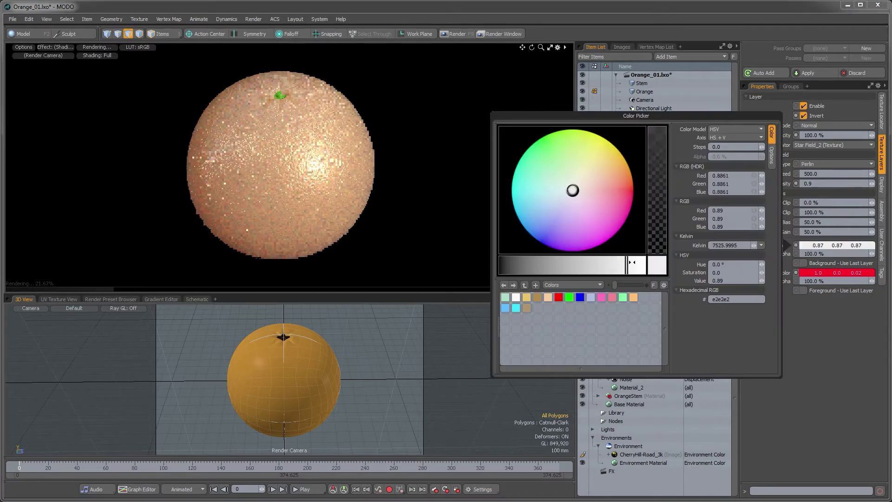
{"action": "left_click_drag", "start_coordinate": [628, 265], "coordinate": [645, 265]}
{"action": "left_click_drag", "start_coordinate": [573, 190], "coordinate": [629, 168]}
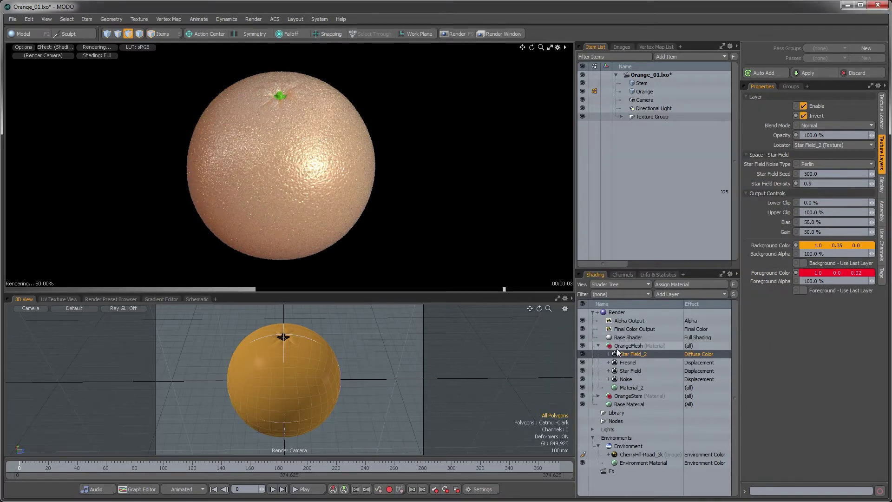
- Create an instance of the Star Field_2 layer and set the instance's effect to Subsurface Color
{"action": "right_click", "coordinate": [634, 355]}
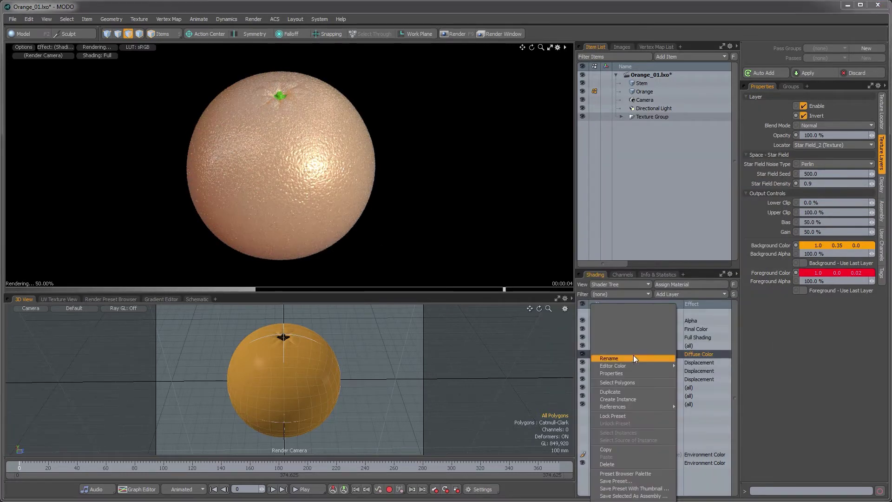
{"action": "left_click", "coordinate": [635, 400]}
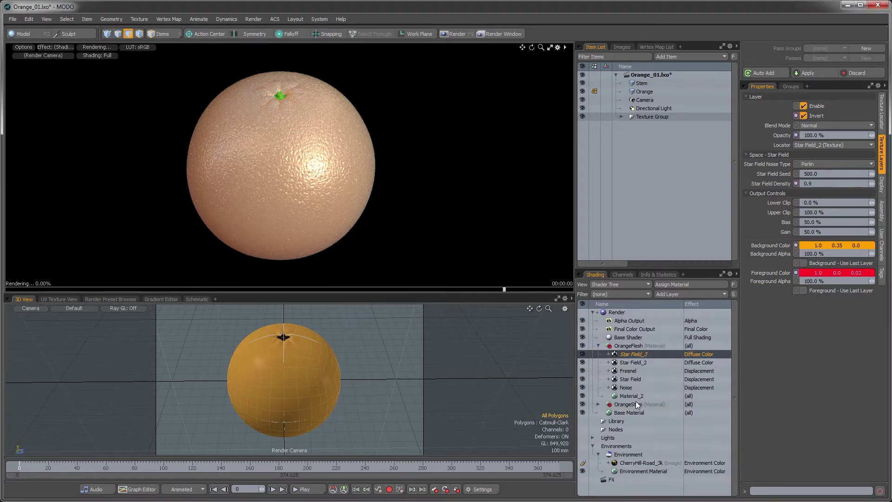
{"action": "left_click", "coordinate": [698, 354]}
{"action": "mouse_move", "coordinate": [711, 366]}
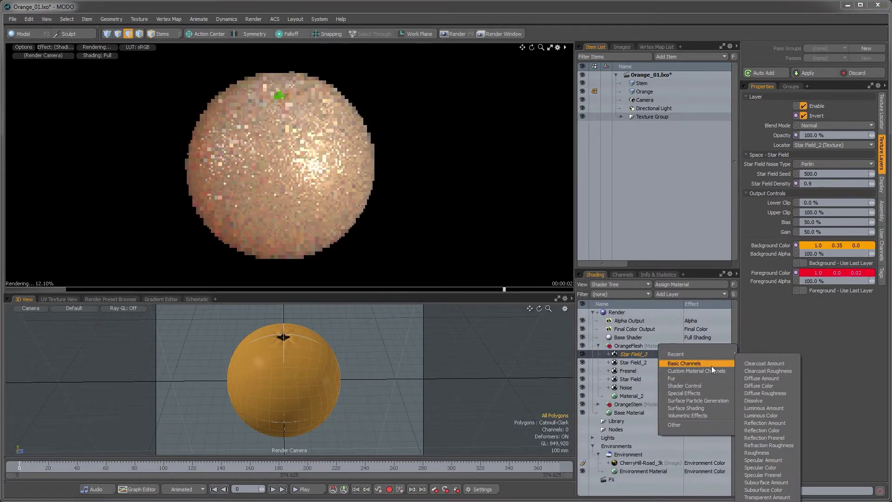
{"action": "left_click", "coordinate": [763, 489]}
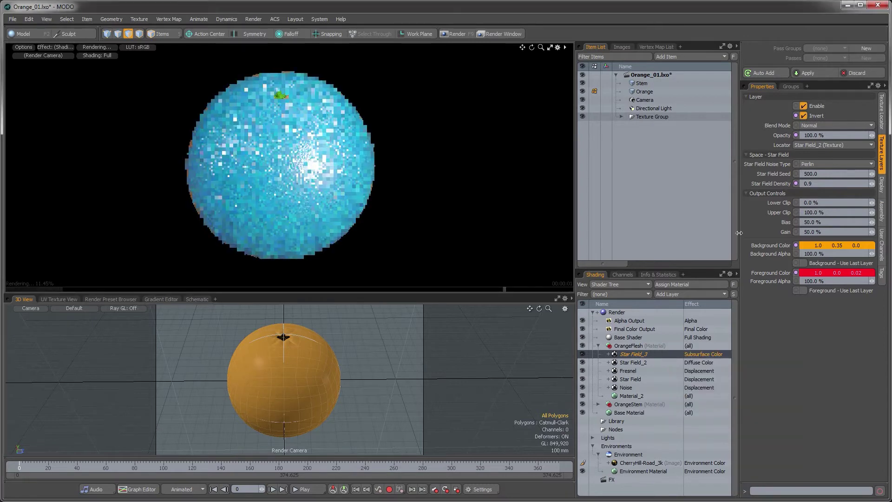
- Turn off Invert for the Star Field_2 diffuse color layer
{"action": "left_click", "coordinate": [635, 363]}
{"action": "left_click", "coordinate": [805, 115]}
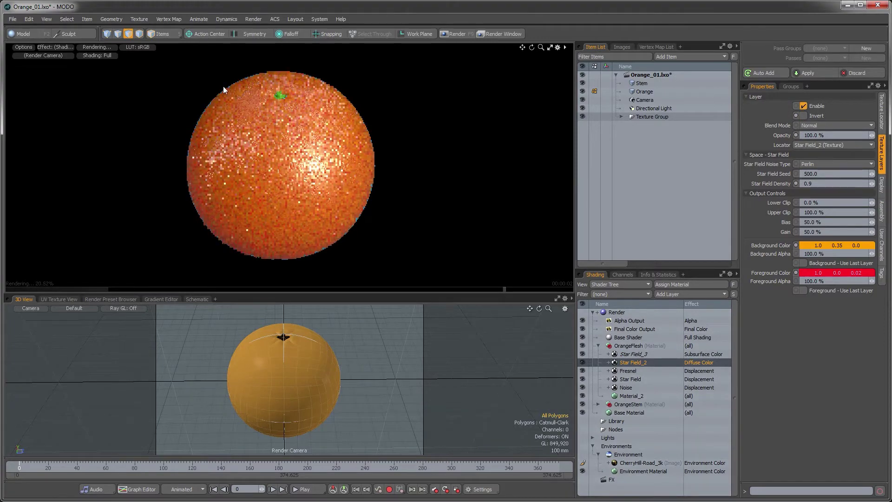
{"action": "left_click_drag", "start_coordinate": [285, 177], "coordinate": [438, 120], "text": "ctrl+alt"}
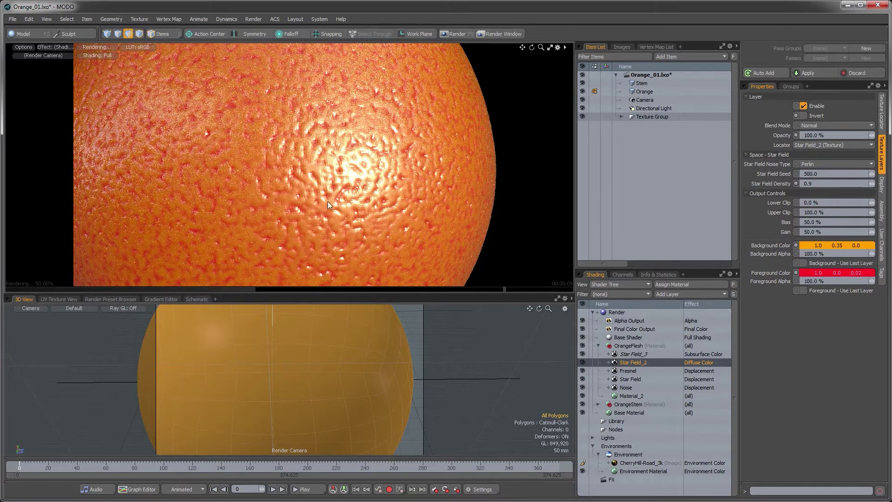
- Set Star Field_2's Foreground Color to orange (RGB 1.0, 0.26, 0.0) and Background Color to yellow-orange (RGB 1.0, 0.46, 0.0)
{"action": "left_click", "coordinate": [808, 274]}
{"action": "mouse_move", "coordinate": [633, 218]}
{"action": "left_mouse_down"}
{"action": "mouse_move", "coordinate": [627, 201]}
{"action": "mouse_move", "coordinate": [635, 200]}
{"action": "left_mouse_up"}
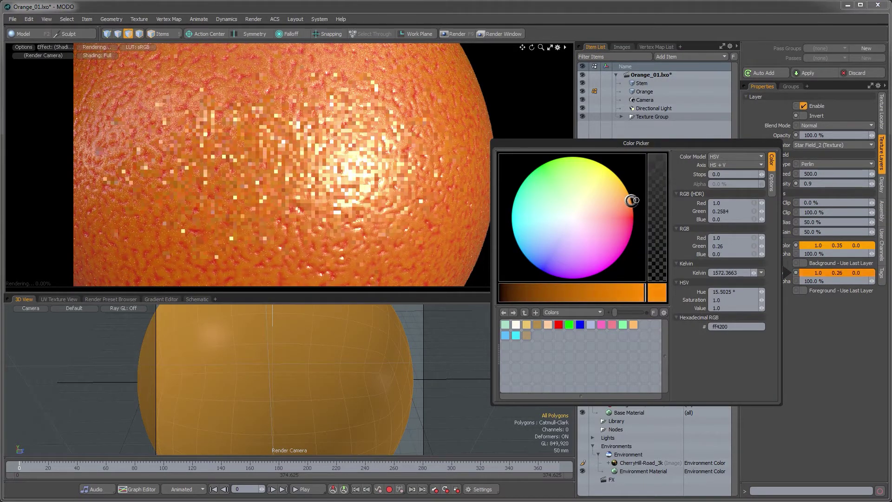
{"action": "left_click", "coordinate": [818, 322]}
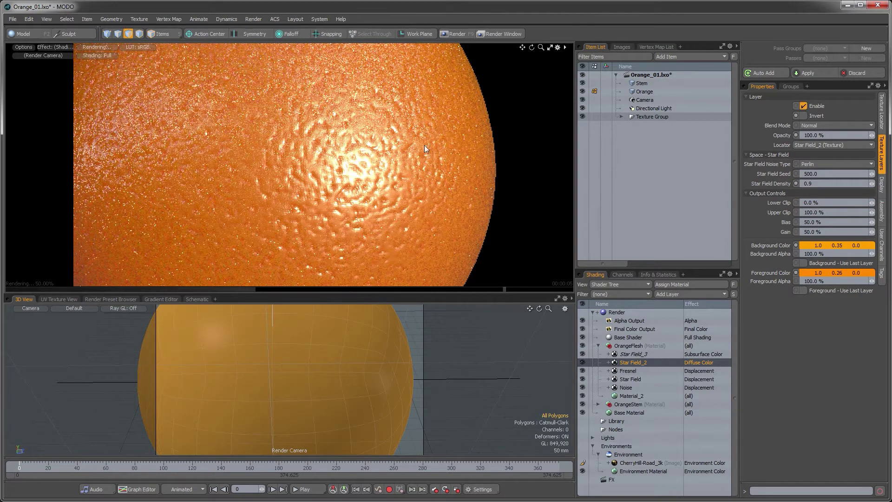
{"action": "left_click", "coordinate": [809, 244]}
{"action": "left_click_drag", "start_coordinate": [628, 167], "coordinate": [628, 160]}
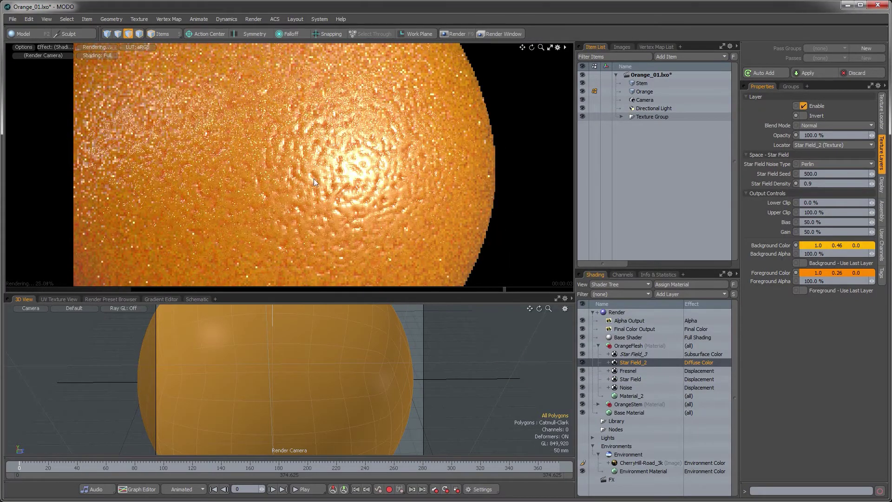
- Set Star Field_2's Foreground Color to a lighter orange with RGB 1.0, 0.35, 0.0
{"action": "left_click_drag", "start_coordinate": [315, 149], "coordinate": [100, 161], "text": "ctrl+alt"}
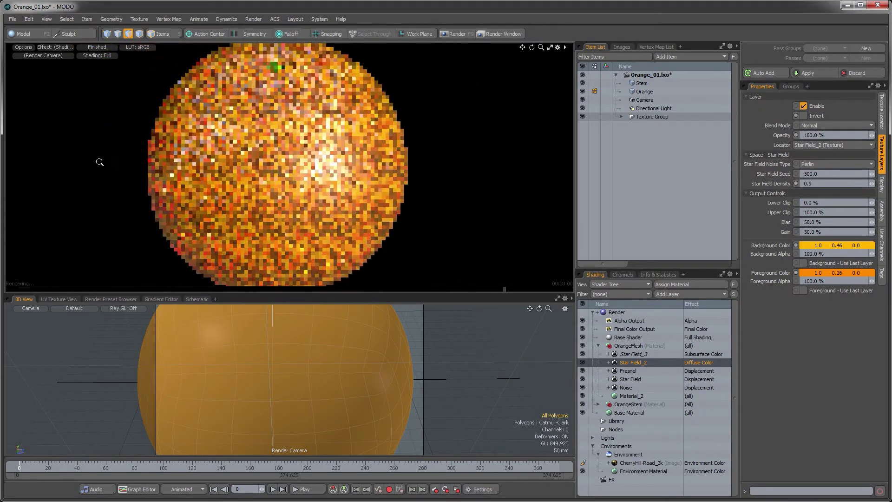
{"action": "left_click_drag", "start_coordinate": [279, 128], "coordinate": [278, 83], "text": "ctrl+alt"}
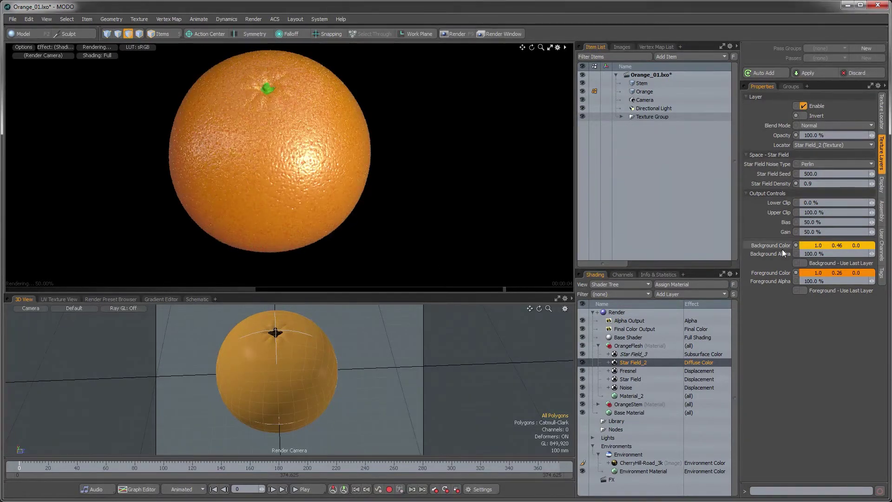
{"action": "left_click", "coordinate": [802, 273]}
{"action": "left_click_drag", "start_coordinate": [631, 201], "coordinate": [629, 194]}
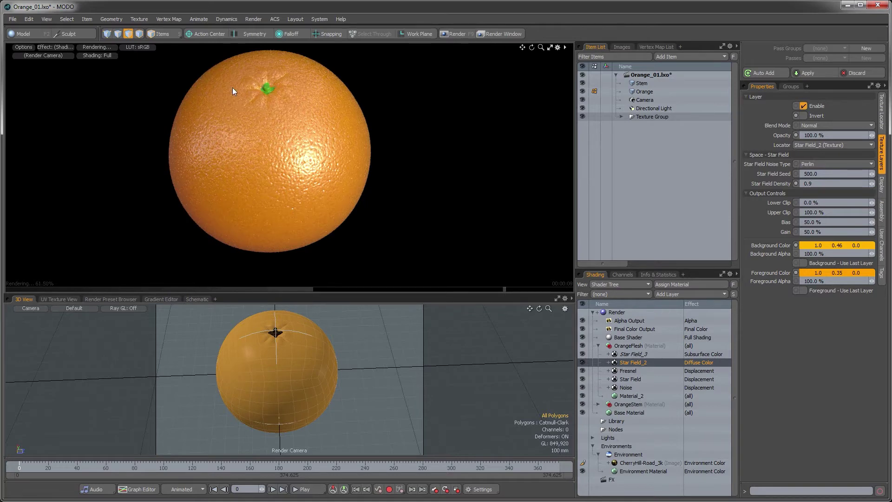
- Save the scene as Orange_02.lxo in the Content folder's Video_03 subfolder, replacing the existing file
{"action": "left_click", "coordinate": [13, 19]}
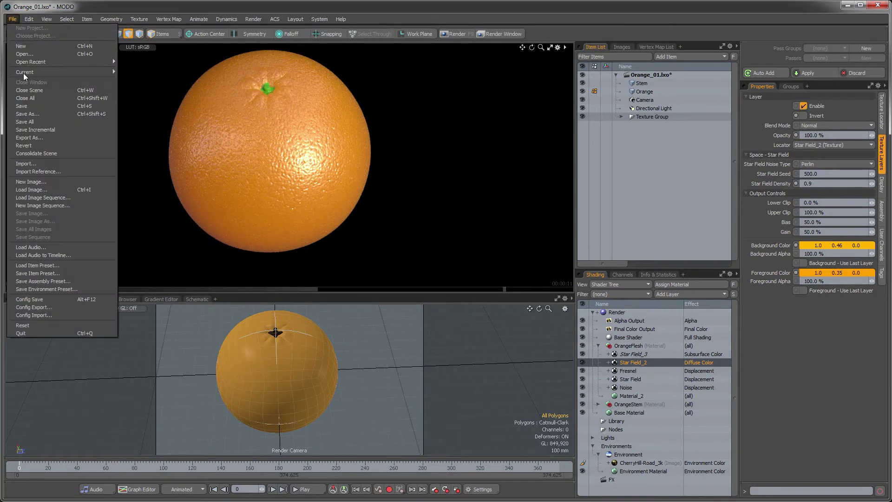
{"action": "left_click", "coordinate": [32, 114]}
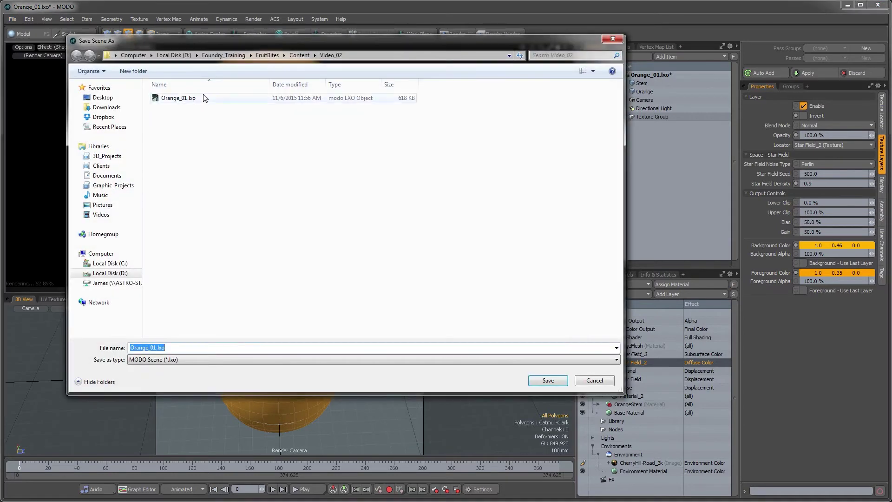
{"action": "left_click", "coordinate": [299, 54]}
{"action": "left_click", "coordinate": [177, 128]}
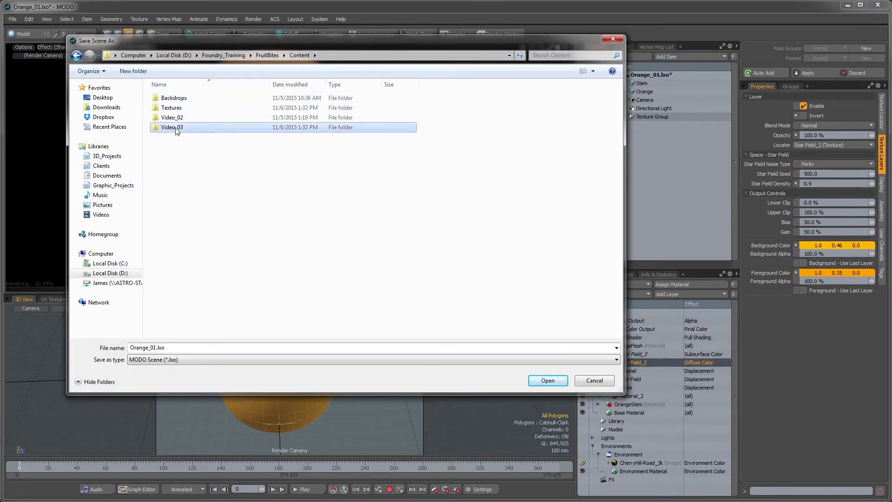
{"action": "double_click", "coordinate": [177, 128]}
{"action": "left_click", "coordinate": [177, 102]}
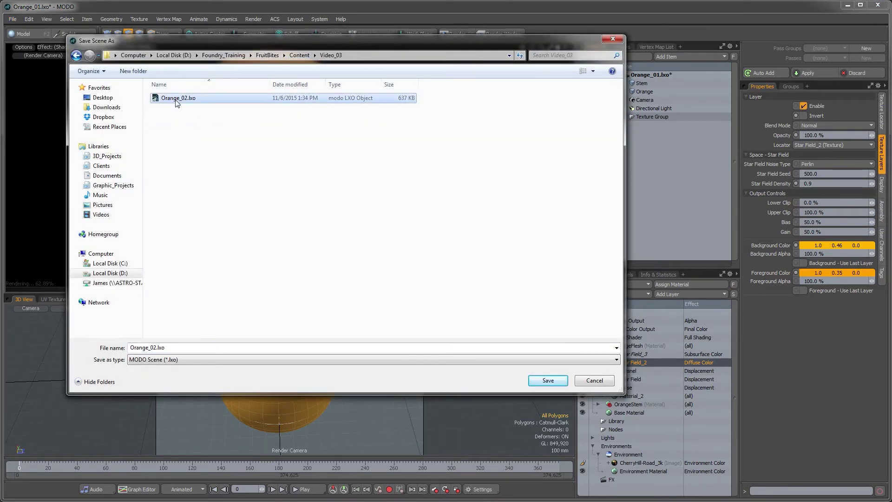
{"action": "left_click", "coordinate": [534, 380]}
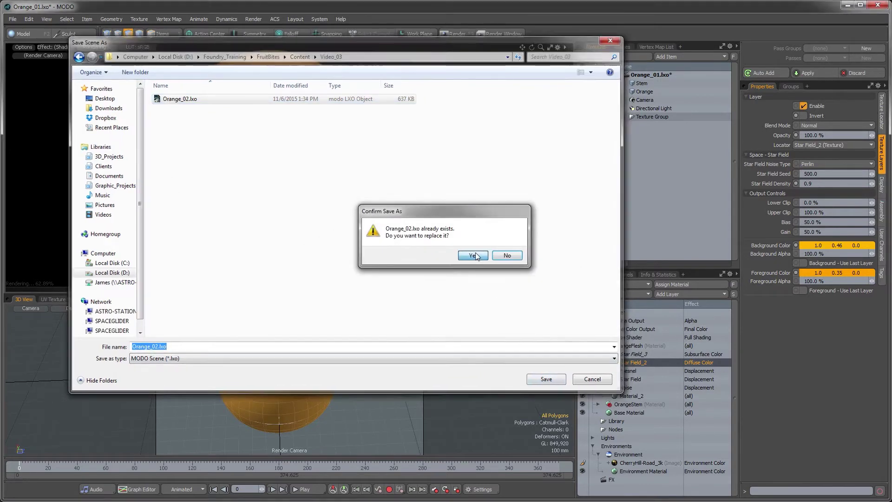
{"action": "left_click", "coordinate": [475, 255]}
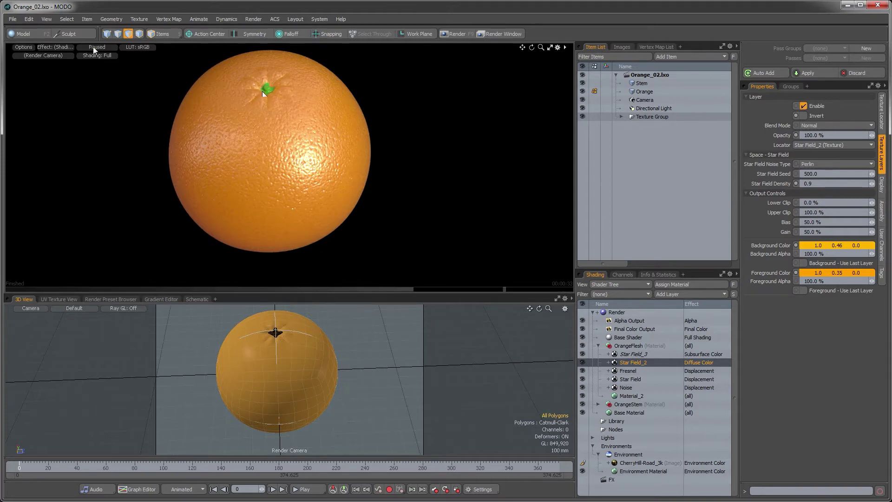
- Switch the 3D view from the camera to Perspective and select the Stem mesh item at the top of the orange
{"action": "key", "text": "ctrl+space"}
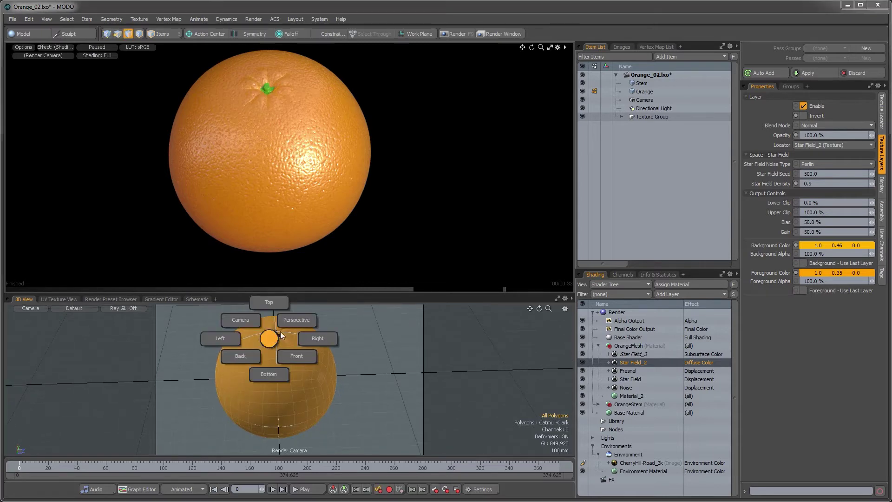
{"action": "left_click", "coordinate": [298, 356]}
{"action": "scroll", "coordinate": [298, 357], "scroll_direction": "up", "scroll_amount": 5}
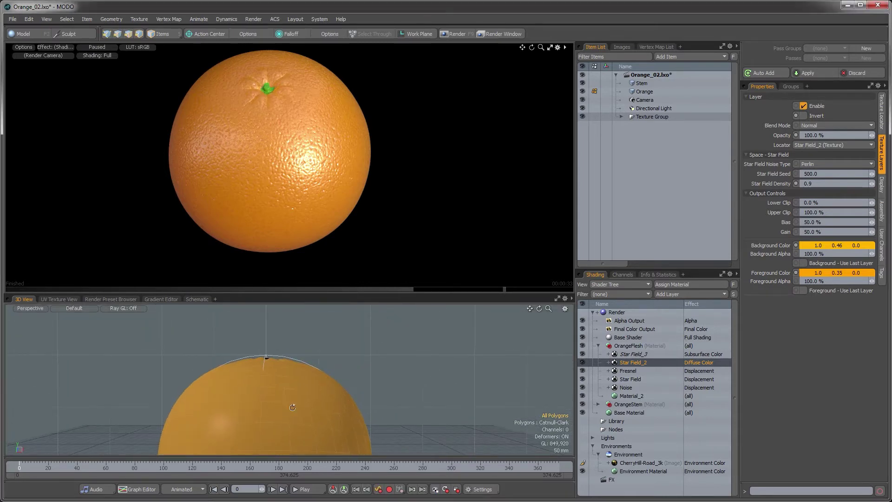
{"action": "scroll", "coordinate": [298, 359], "scroll_direction": "up", "scroll_amount": 8}
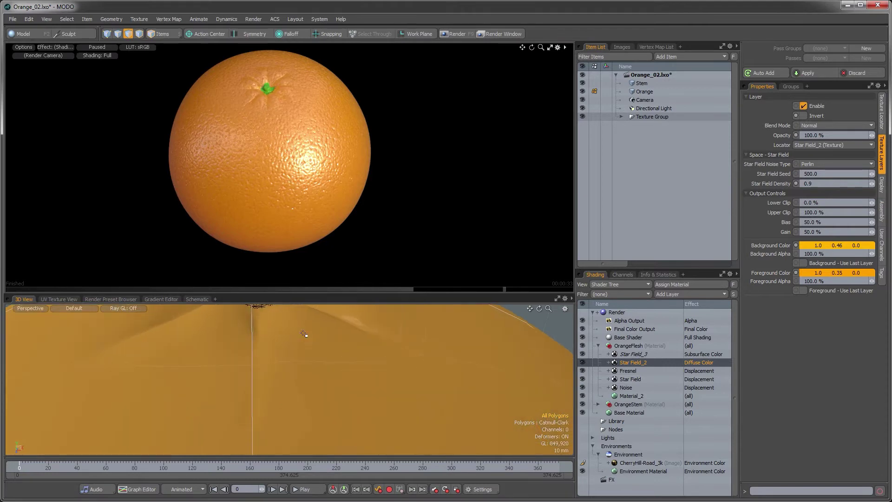
{"action": "scroll", "coordinate": [300, 423], "scroll_direction": "up", "scroll_amount": 4}
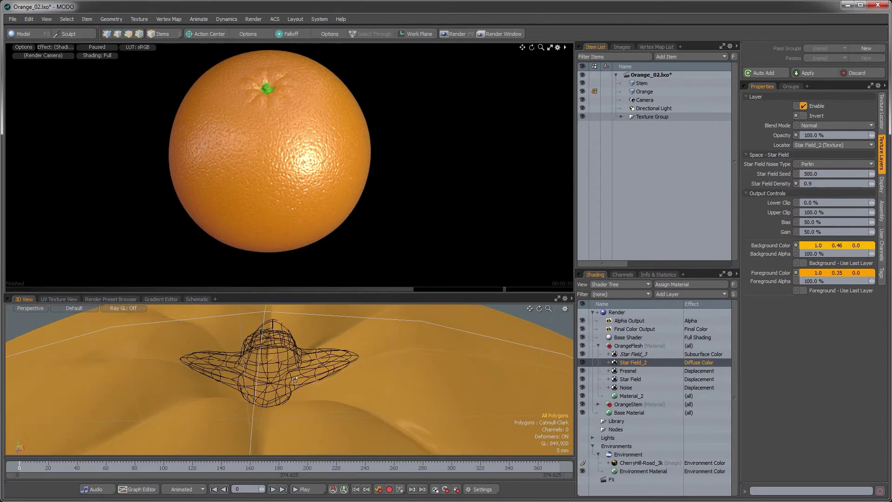
{"action": "key", "text": "5"}
{"action": "left_click", "coordinate": [278, 350]}
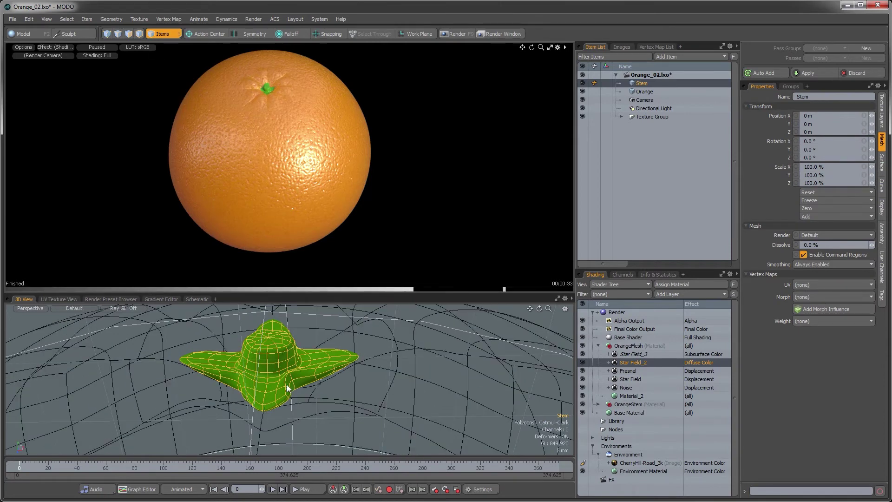
- Select all of the stem's polygons, move them slightly upward out of the orange's skin, and resume the preview render
{"action": "key", "text": "3"}
{"action": "left_click_drag", "start_coordinate": [279, 365], "coordinate": [315, 409], "text": "alt"}
{"action": "double_click", "coordinate": [267, 383]}
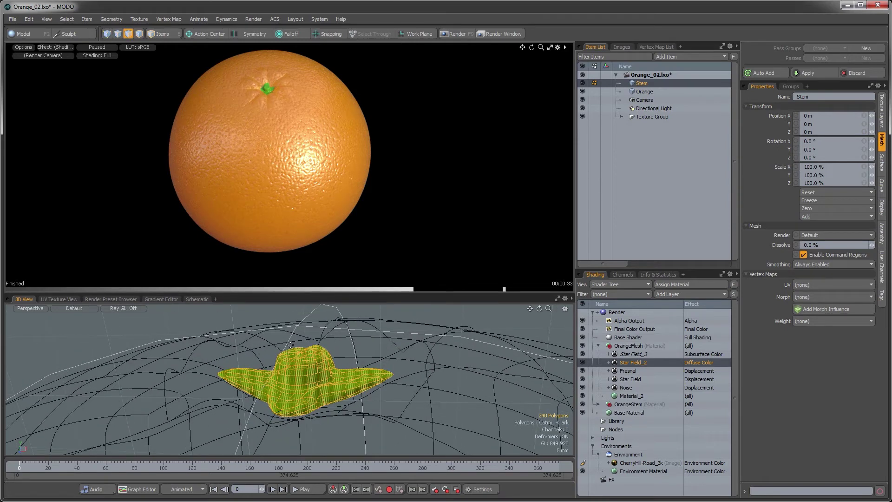
{"action": "key", "text": "y"}
{"action": "left_click_drag", "start_coordinate": [301, 360], "coordinate": [301, 345]}
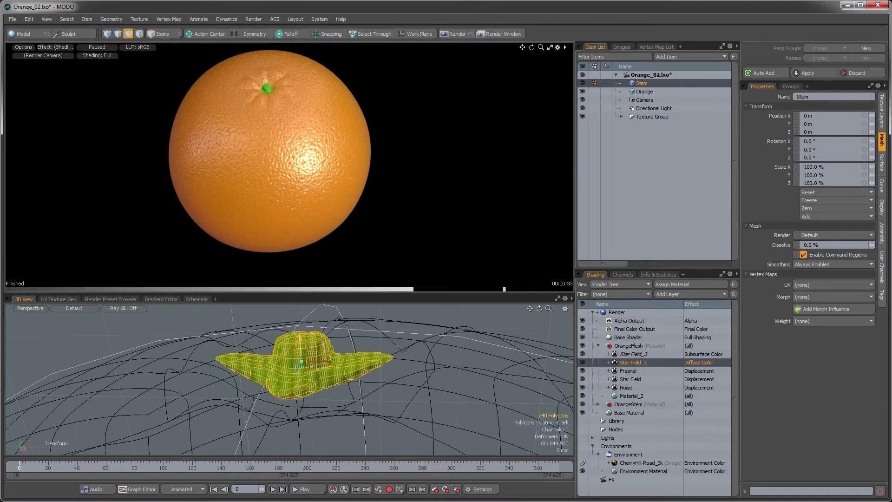
{"action": "key", "text": "space"}
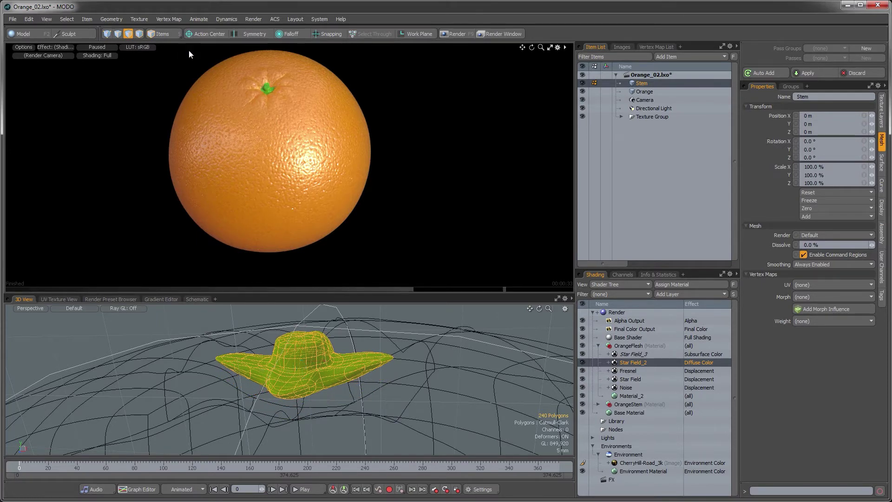
{"action": "left_click", "coordinate": [101, 47]}
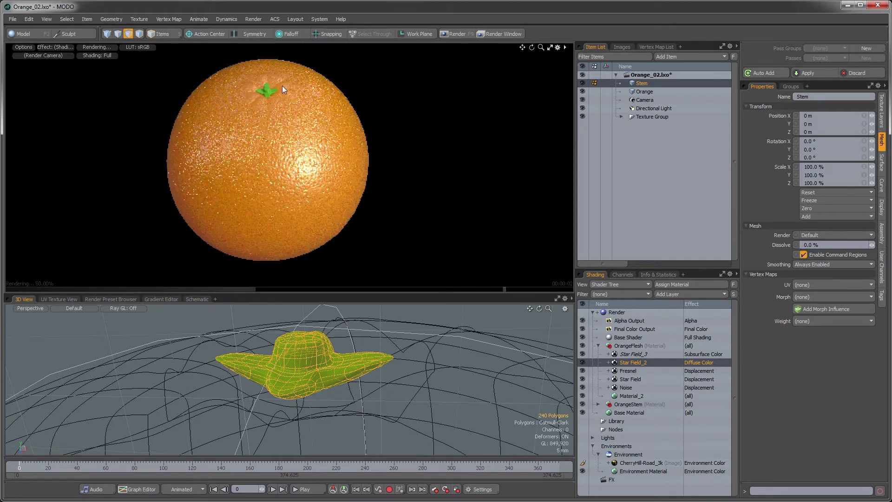
- Enlarge the stem in the preview render to examine its shading and shape up close
{"action": "key", "text": "1"}
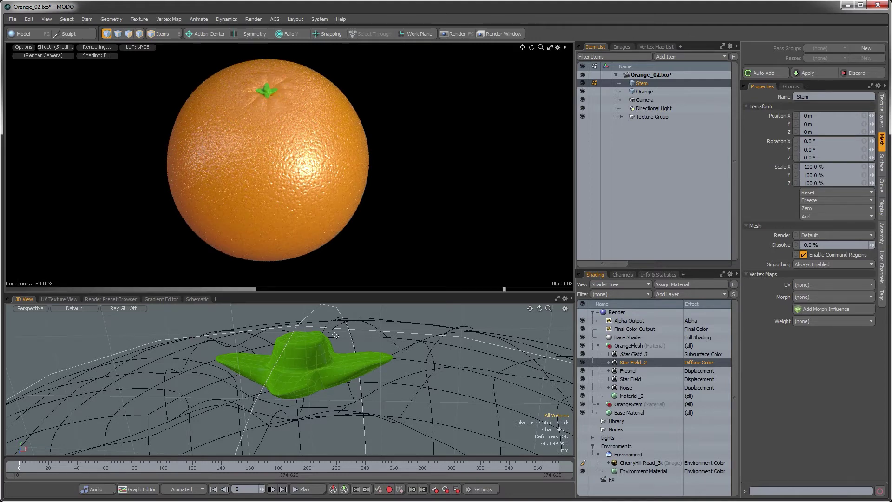
{"action": "left_click_drag", "start_coordinate": [330, 350], "coordinate": [336, 367], "text": "ctrl+alt"}
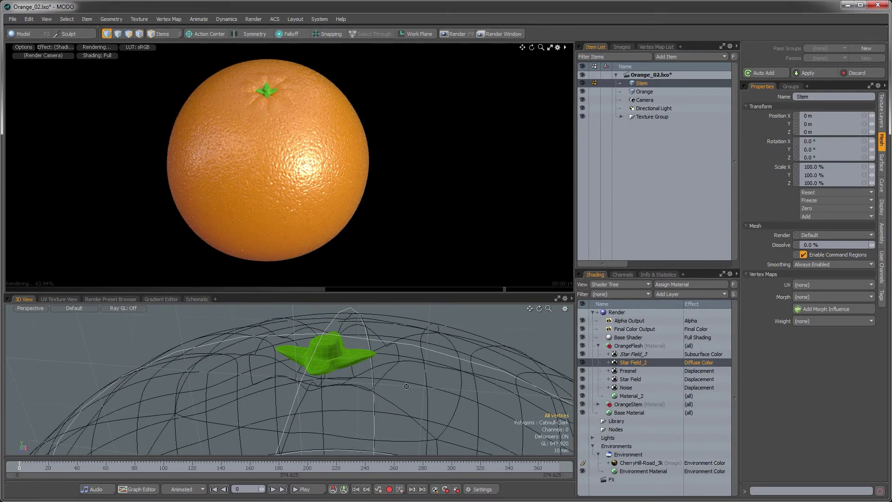
{"action": "left_click_drag", "start_coordinate": [406, 386], "coordinate": [339, 354], "text": "alt"}
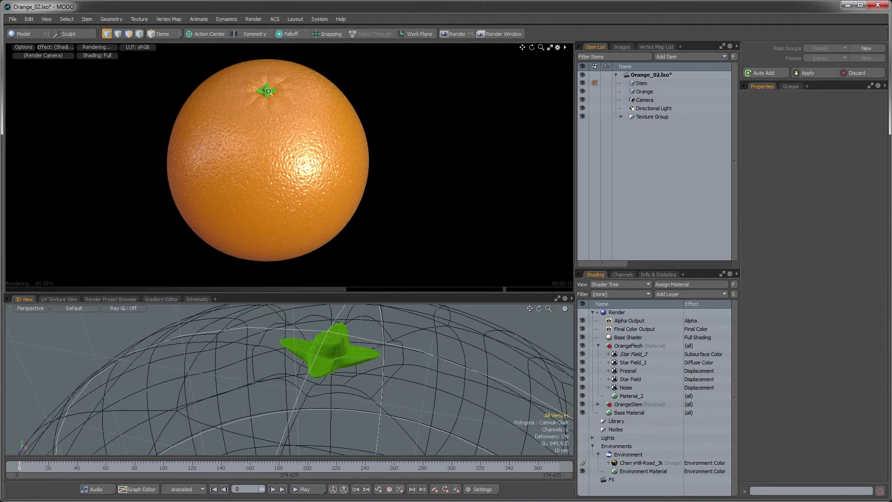
{"action": "scroll", "coordinate": [304, 132], "scroll_direction": "up", "scroll_amount": 3}
{"action": "scroll", "coordinate": [305, 132], "scroll_direction": "up", "scroll_amount": 5}
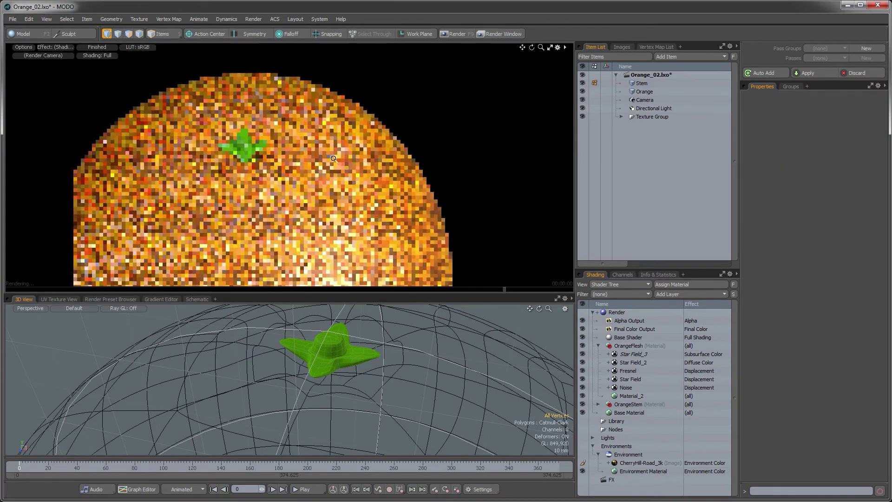
{"action": "middle_click_drag", "start_coordinate": [287, 147], "coordinate": [320, 196]}
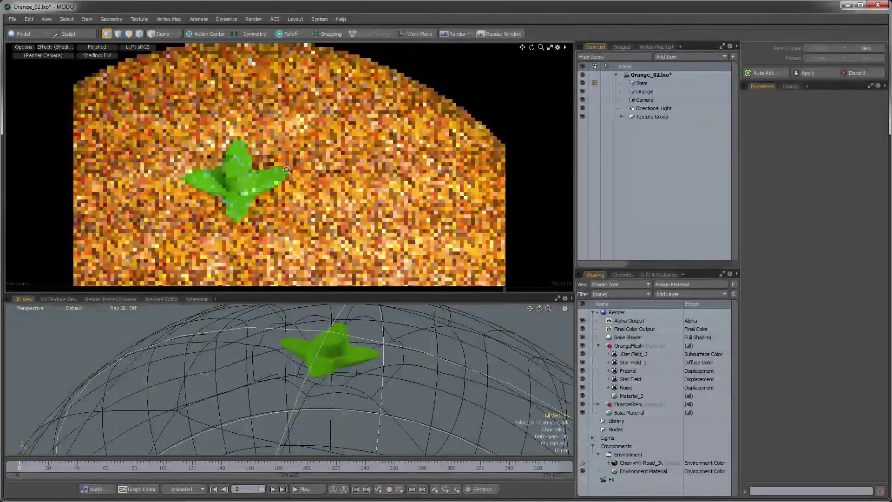
{"action": "scroll", "coordinate": [241, 193], "scroll_direction": "up", "scroll_amount": 2}
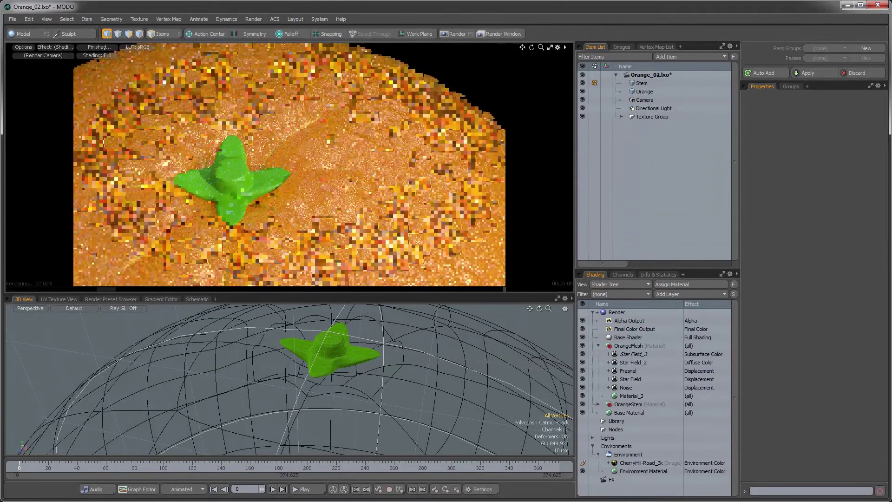
- Switch to the web browser and examine the stem coloring in a reference photo from the orange fruit image results
{"action": "key", "text": "alt+Tab"}
{"action": "scroll", "coordinate": [268, 230], "scroll_direction": "up", "scroll_amount": 2}
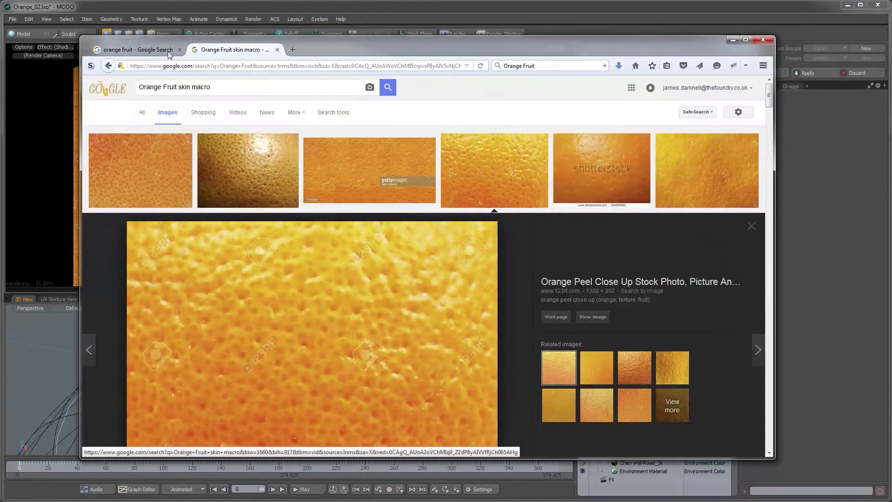
{"action": "left_click", "coordinate": [168, 50]}
{"action": "scroll", "coordinate": [328, 249], "scroll_direction": "up", "scroll_amount": 2}
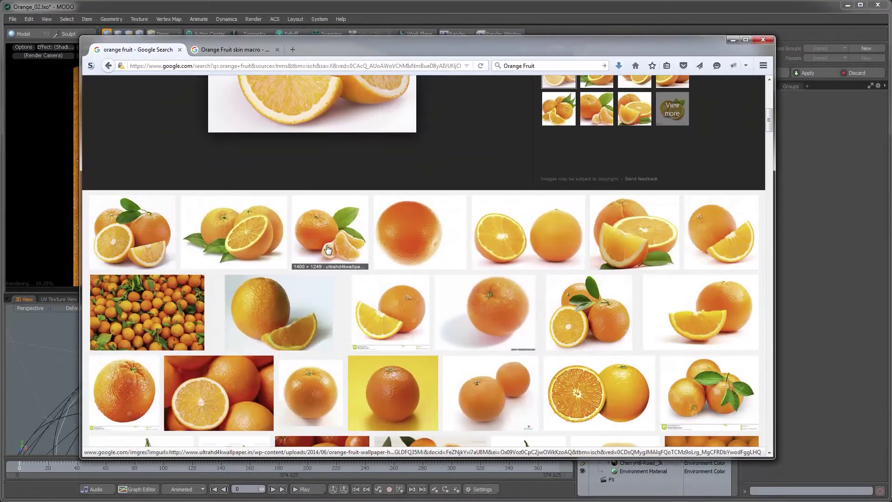
{"action": "left_click", "coordinate": [606, 313]}
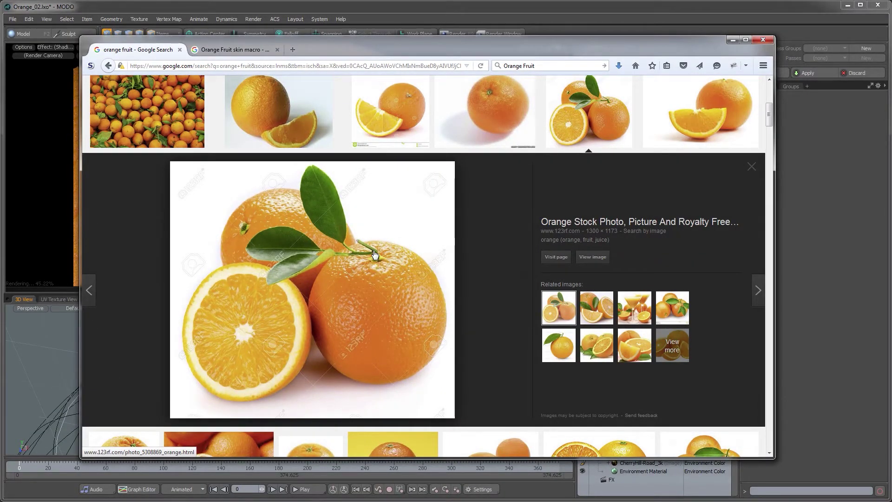
{"action": "mouse_move", "coordinate": [375, 254]}
{"action": "left_mouse_down"}
{"action": "mouse_move", "coordinate": [351, 229]}
{"action": "mouse_move", "coordinate": [302, 227]}
{"action": "mouse_move", "coordinate": [280, 213]}
{"action": "mouse_move", "coordinate": [361, 202]}
{"action": "mouse_move", "coordinate": [484, 303]}
{"action": "mouse_move", "coordinate": [414, 309]}
{"action": "mouse_move", "coordinate": [341, 358]}
{"action": "mouse_move", "coordinate": [127, 40]}
{"action": "left_mouse_up"}
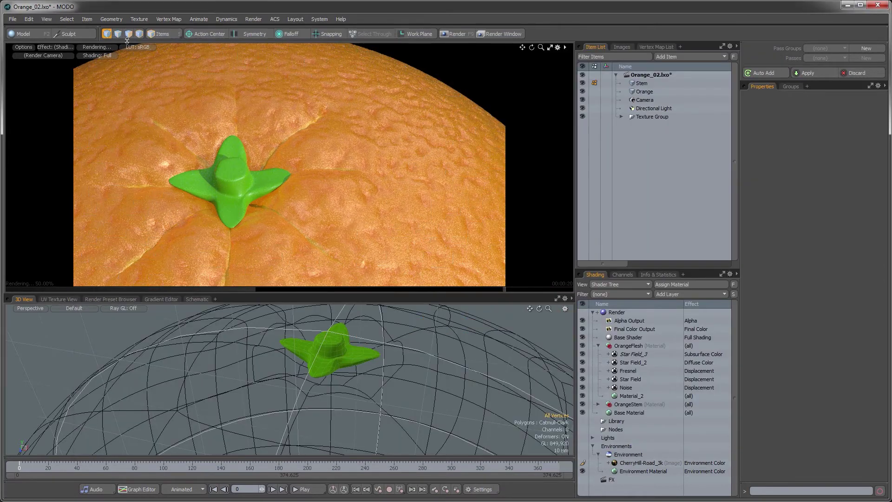
- Add a Gradient layer above the Material in the OrangeStem material group
{"action": "left_click", "coordinate": [598, 346]}
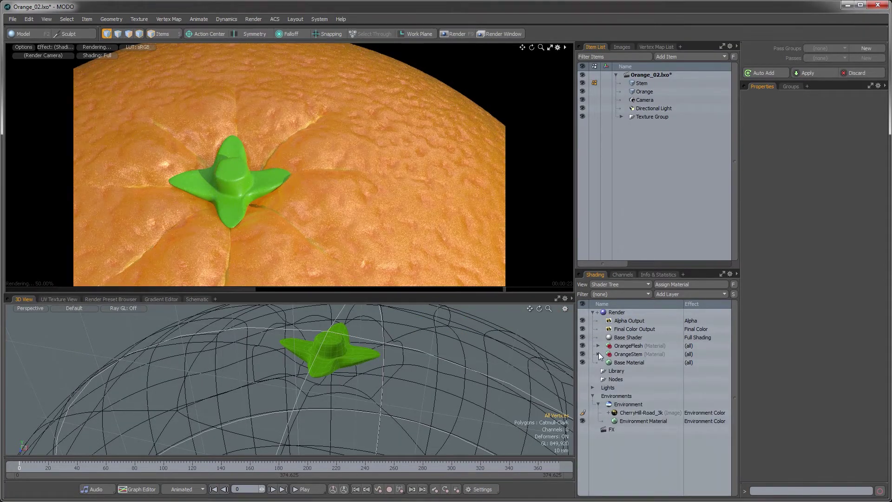
{"action": "left_click", "coordinate": [598, 354]}
{"action": "left_click", "coordinate": [629, 363]}
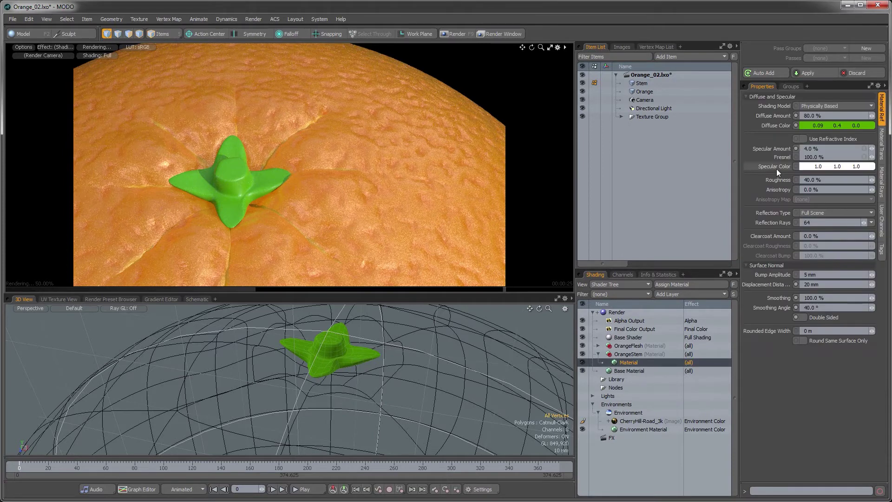
{"action": "left_click", "coordinate": [687, 293]}
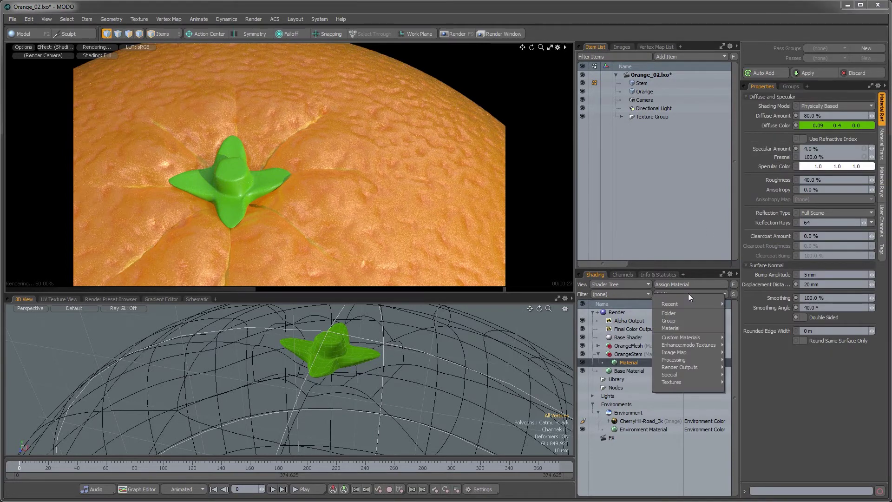
{"action": "mouse_move", "coordinate": [685, 359]}
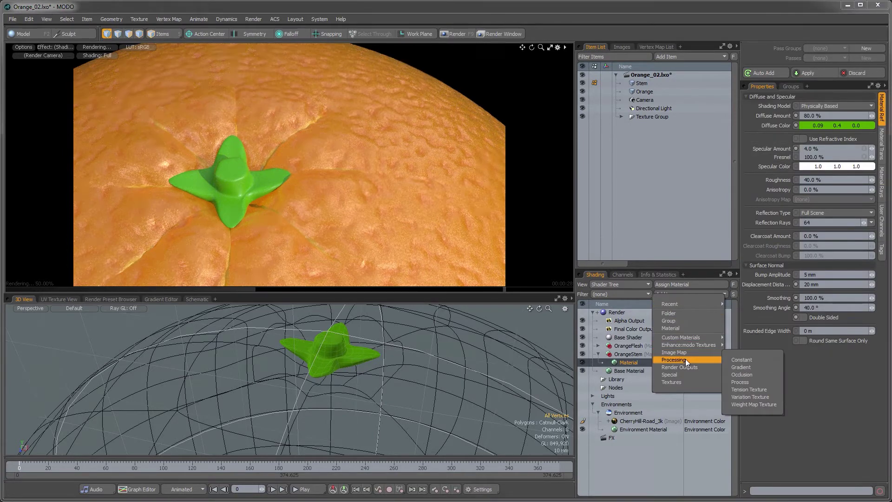
{"action": "left_click", "coordinate": [740, 367]}
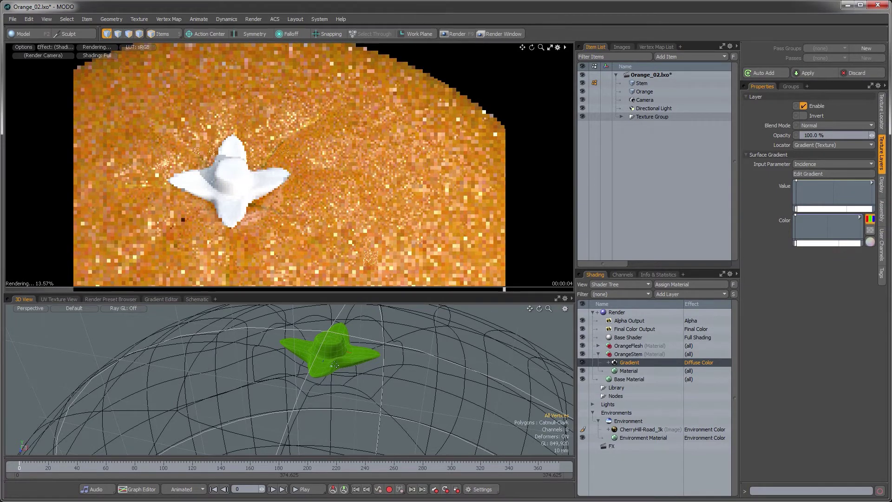
- Select the gradient's texture locator in the Texture Group and temporarily hide the Stem mesh to check the locator's position
{"action": "left_click", "coordinate": [163, 34]}
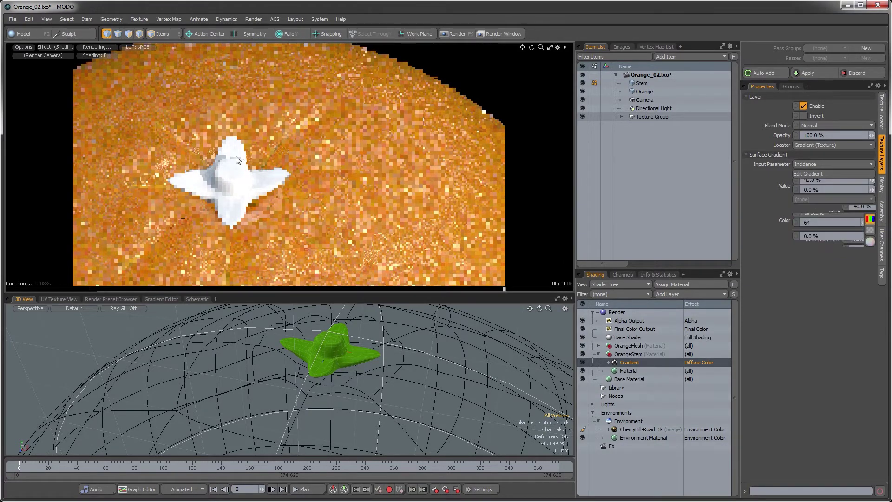
{"action": "left_click", "coordinate": [621, 116]}
{"action": "left_click", "coordinate": [621, 116]}
{"action": "double_click", "coordinate": [650, 127]}
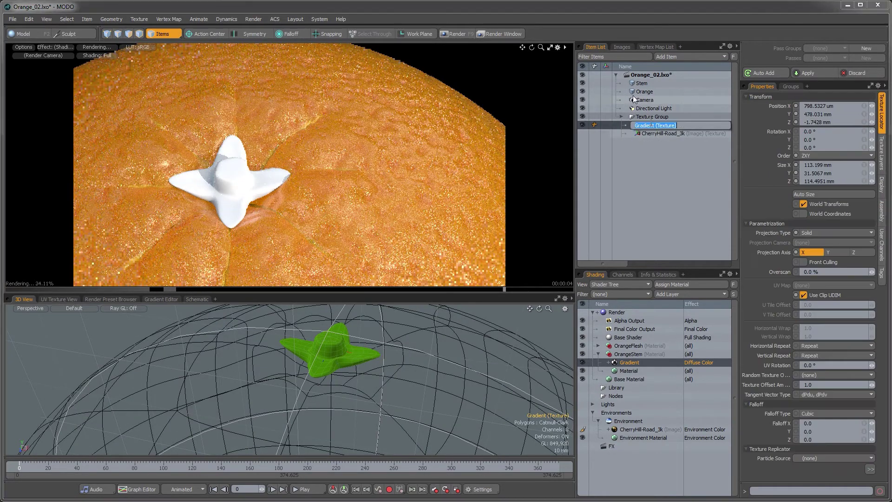
{"action": "key", "text": "Escape"}
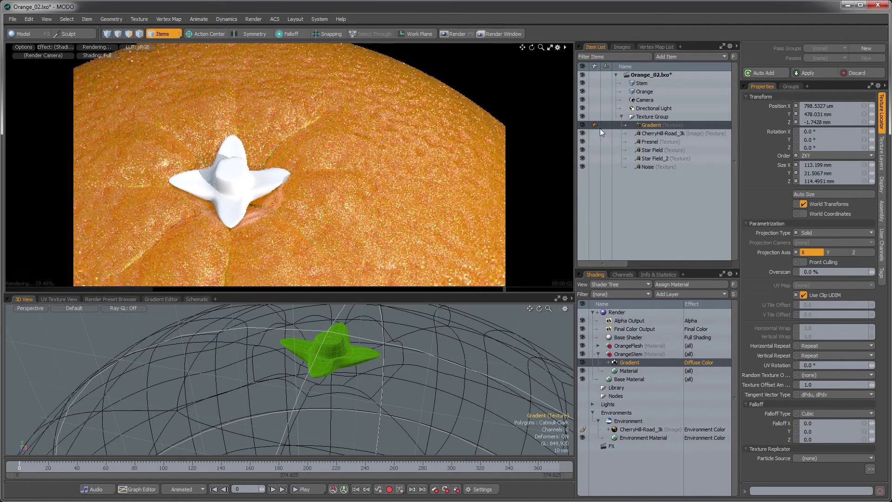
{"action": "left_click", "coordinate": [582, 83]}
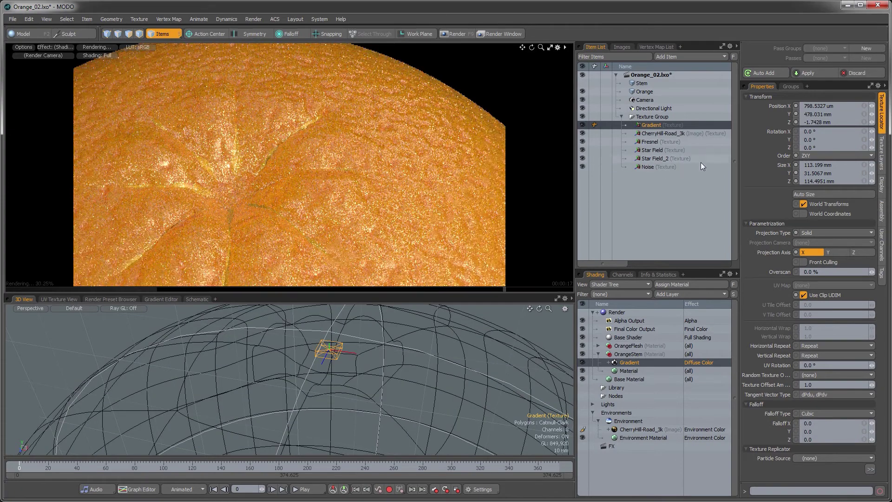
{"action": "left_click", "coordinate": [582, 82]}
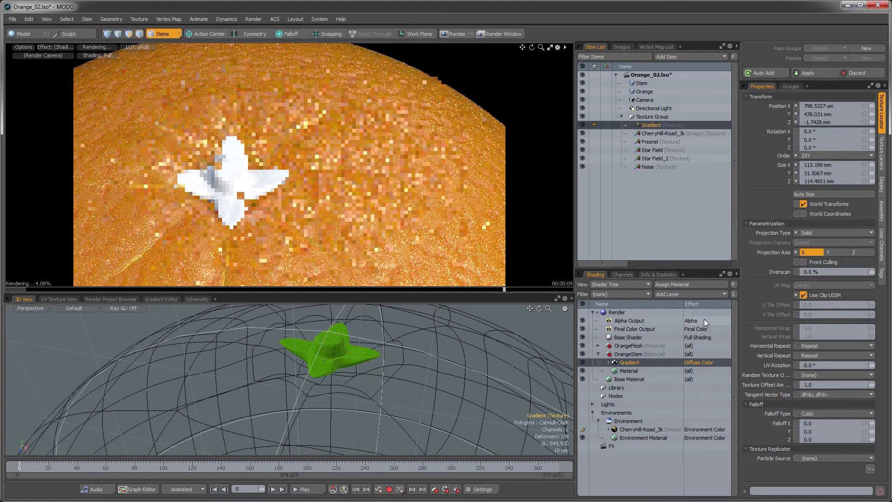
- Set the stem gradient's Input Parameter to Distance to Locator
{"action": "left_click", "coordinate": [882, 158]}
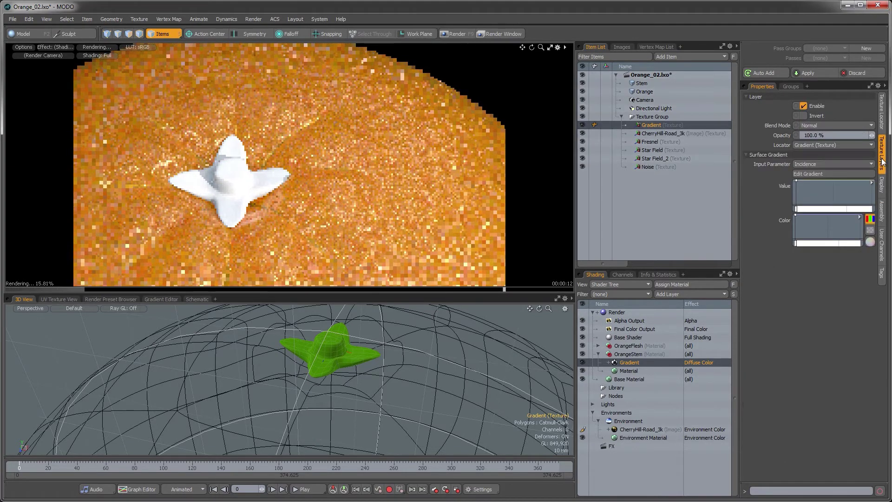
{"action": "left_click", "coordinate": [803, 163]}
{"action": "mouse_move", "coordinate": [797, 185]}
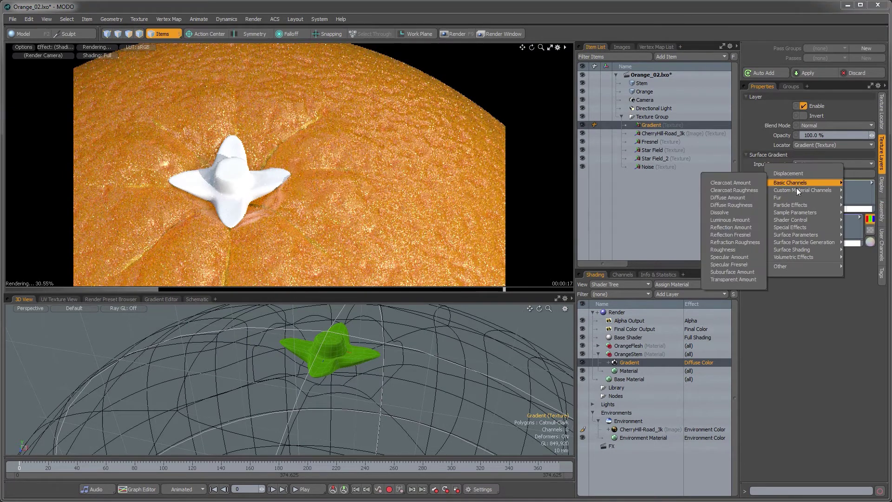
{"action": "mouse_move", "coordinate": [793, 211]}
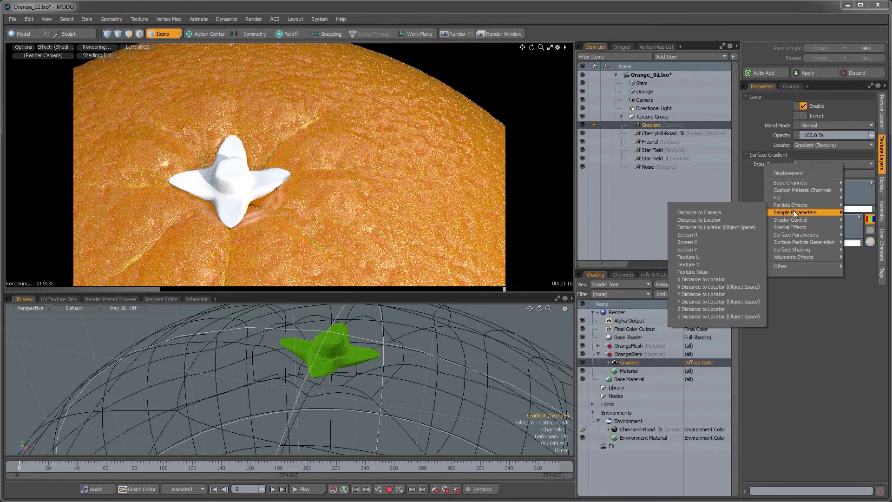
{"action": "left_click", "coordinate": [728, 221]}
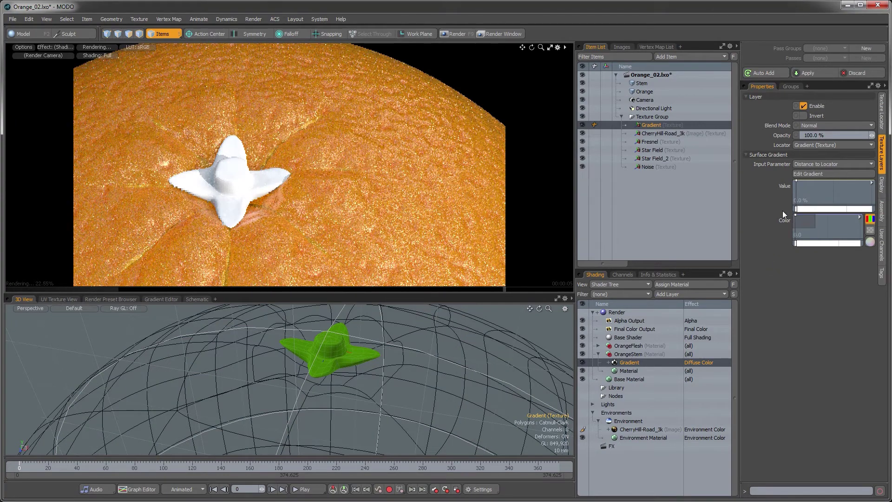
- Open the gradient's color in the Gradient Editor and change the key at 0 m to a dark green
{"action": "left_click", "coordinate": [860, 217]}
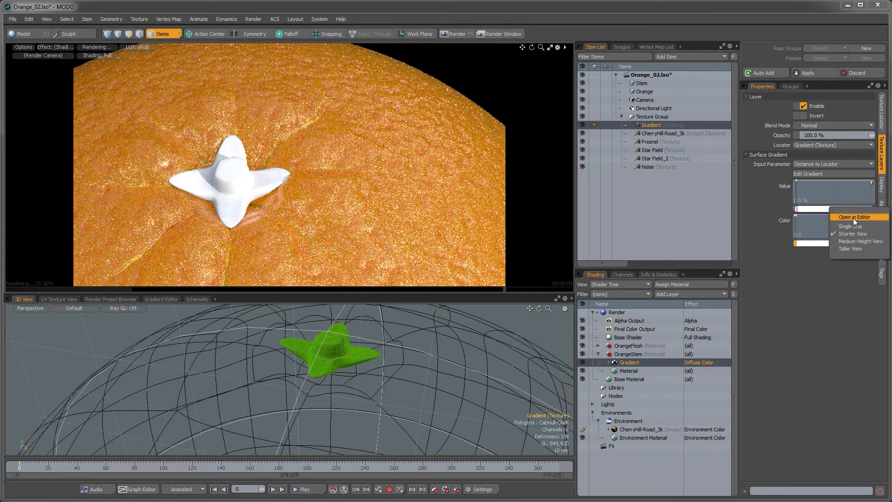
{"action": "left_click", "coordinate": [853, 219]}
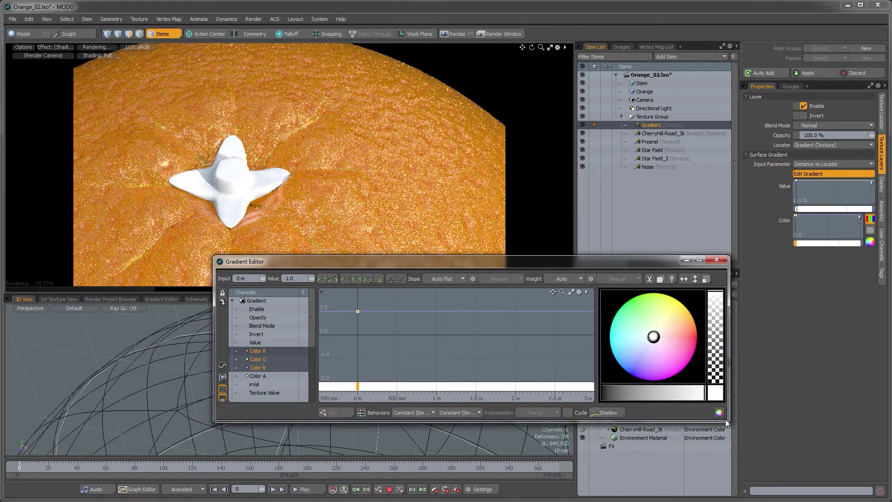
{"action": "left_click_drag", "start_coordinate": [728, 420], "coordinate": [817, 480]}
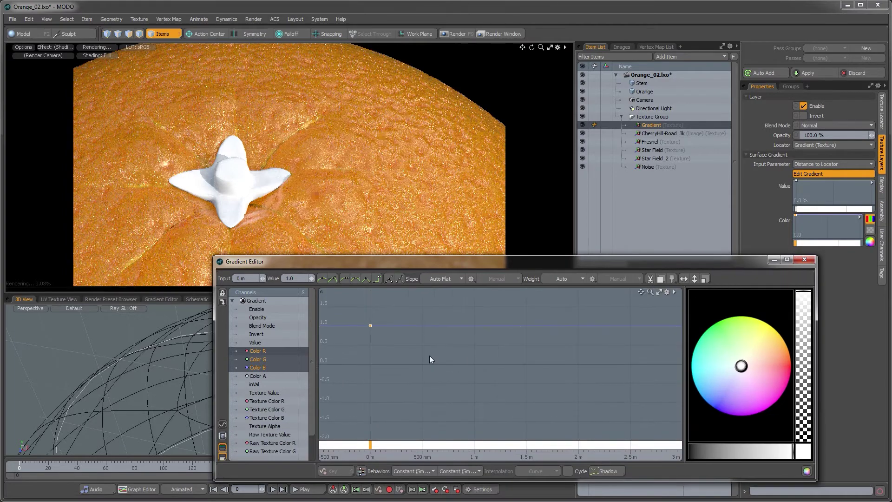
{"action": "left_click_drag", "start_coordinate": [429, 355], "coordinate": [364, 312]}
{"action": "left_click_drag", "start_coordinate": [760, 369], "coordinate": [726, 327]}
{"action": "left_click_drag", "start_coordinate": [702, 446], "coordinate": [712, 447]}
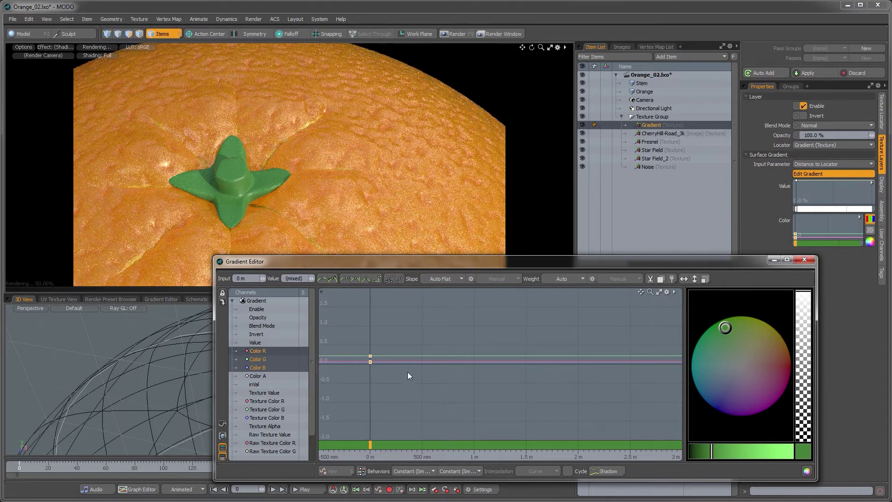
- Add a second color key at about 125 mm and make it a bright yellow
{"action": "left_click", "coordinate": [383, 361], "text": "ctrl"}
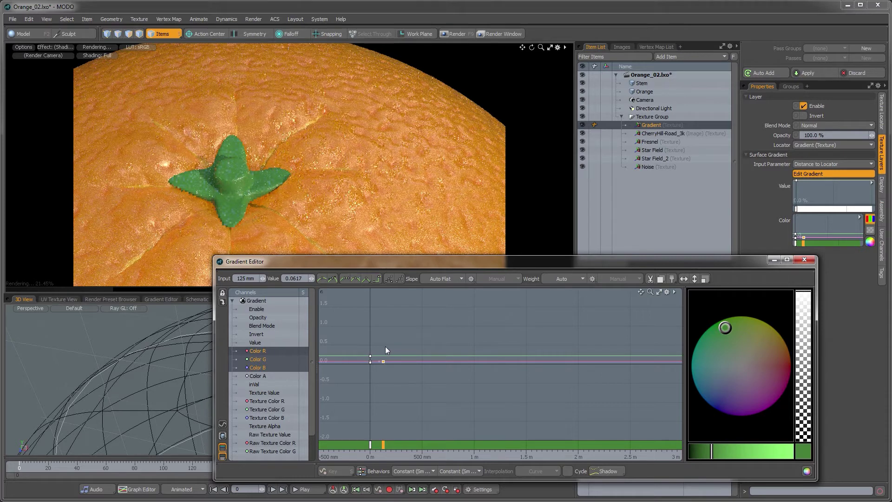
{"action": "left_click_drag", "start_coordinate": [725, 328], "coordinate": [775, 327]}
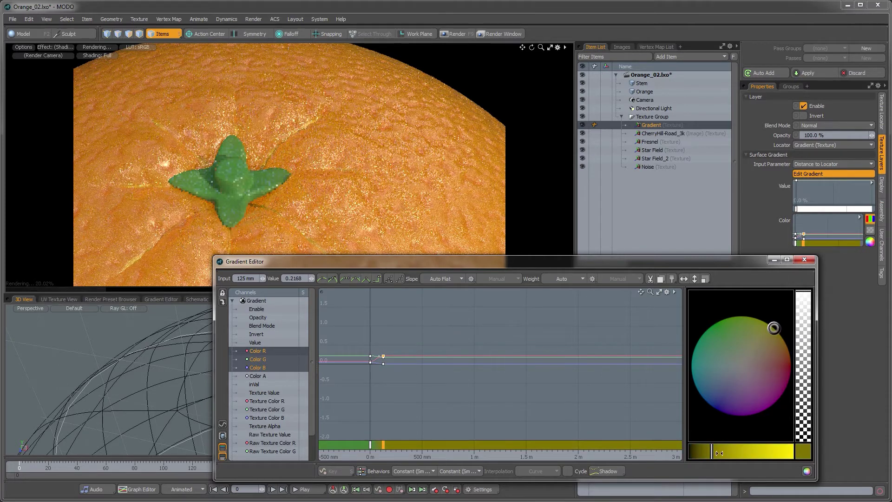
{"action": "left_click_drag", "start_coordinate": [719, 453], "coordinate": [768, 453]}
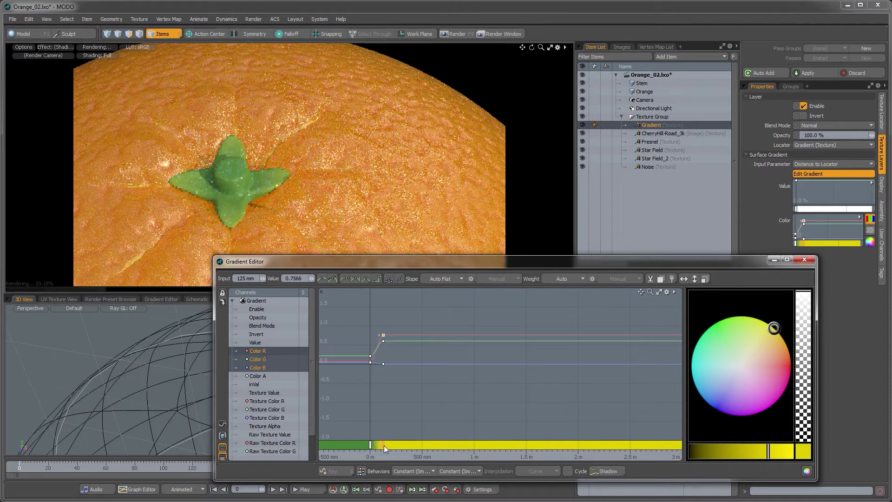
- Move the yellow color key closer to the green one, to about 55 mm
{"action": "left_click_drag", "start_coordinate": [384, 445], "coordinate": [376, 445]}
{"action": "key", "text": "ctrl+z"}
{"action": "left_click_drag", "start_coordinate": [383, 445], "coordinate": [376, 445]}
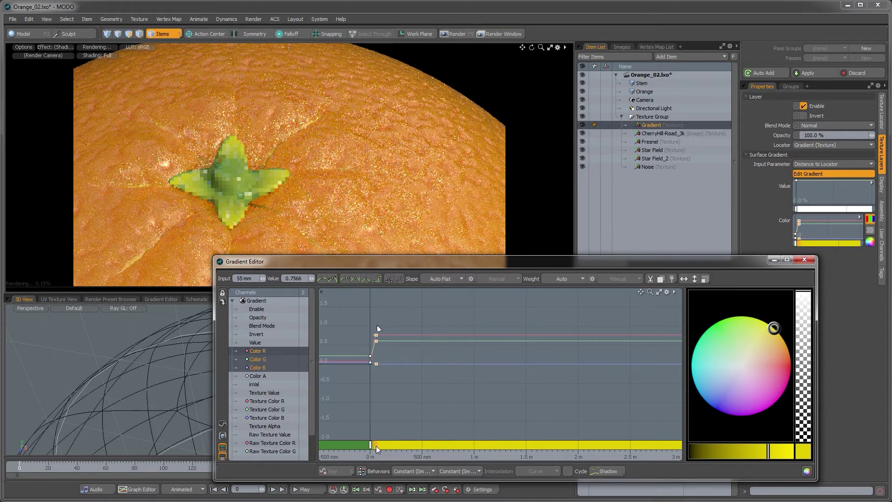
- Move the gradient's green color key to about 13.3 mm and its yellow color key to about 33.8 mm
{"action": "key", "text": "f"}
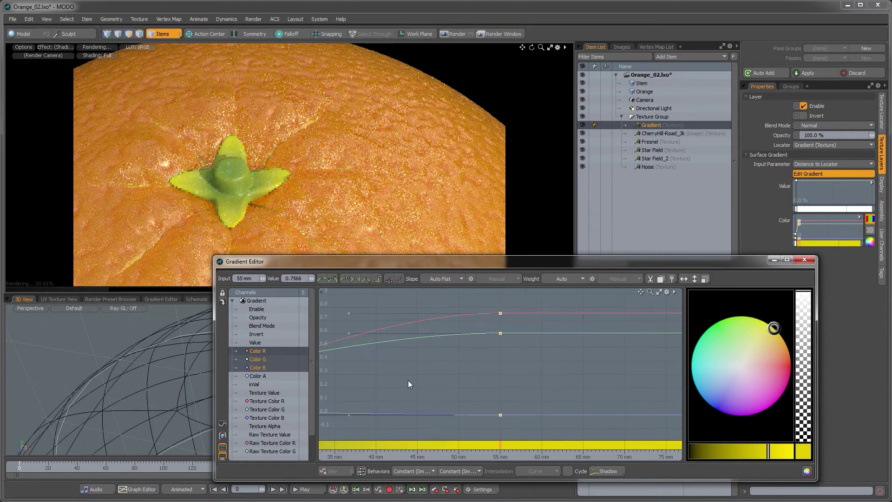
{"action": "left_click", "coordinate": [408, 380]}
{"action": "middle_click_drag", "start_coordinate": [400, 380], "coordinate": [527, 376]}
{"action": "key", "text": "a"}
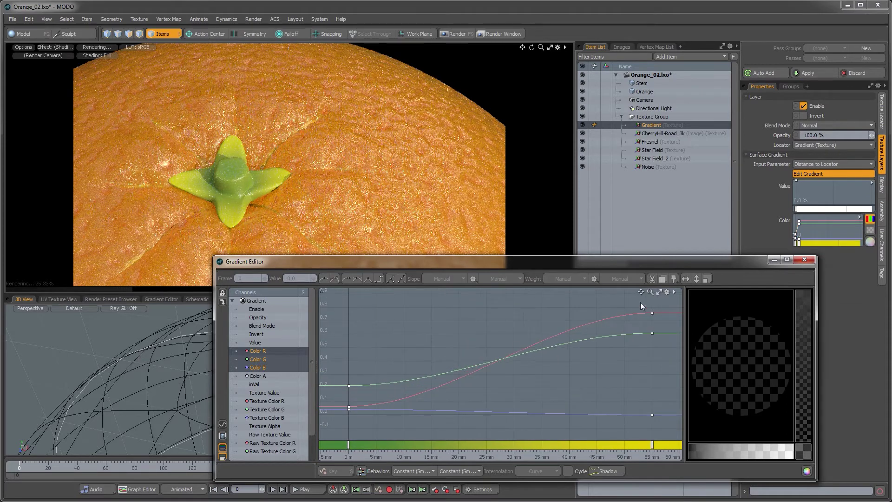
{"action": "left_click_drag", "start_coordinate": [626, 306], "coordinate": [675, 431]}
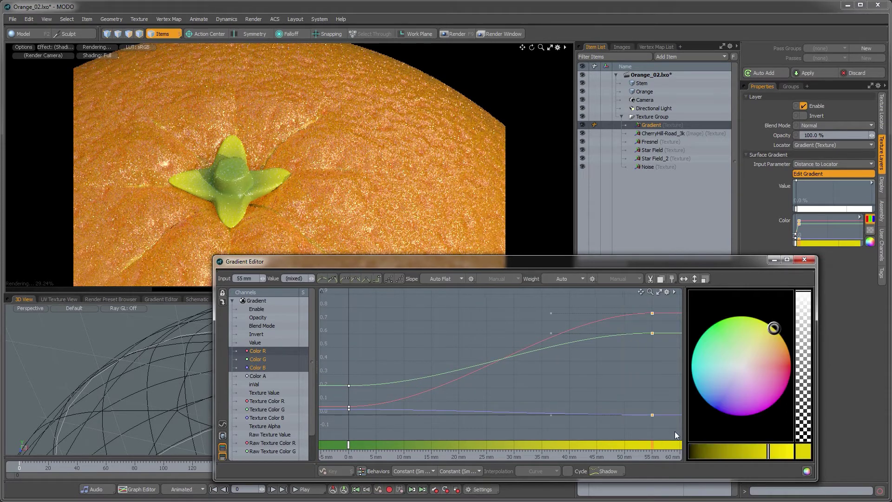
{"action": "left_click_drag", "start_coordinate": [348, 444], "coordinate": [388, 451]}
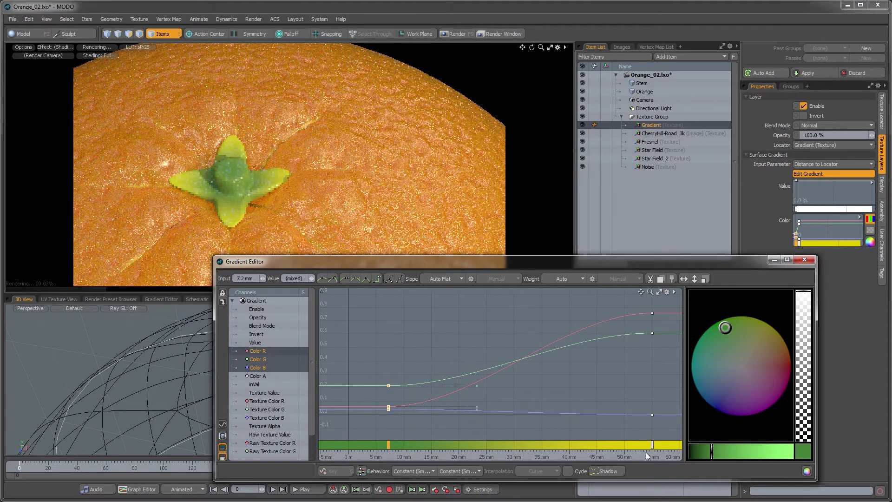
{"action": "left_click_drag", "start_coordinate": [653, 445], "coordinate": [536, 445]}
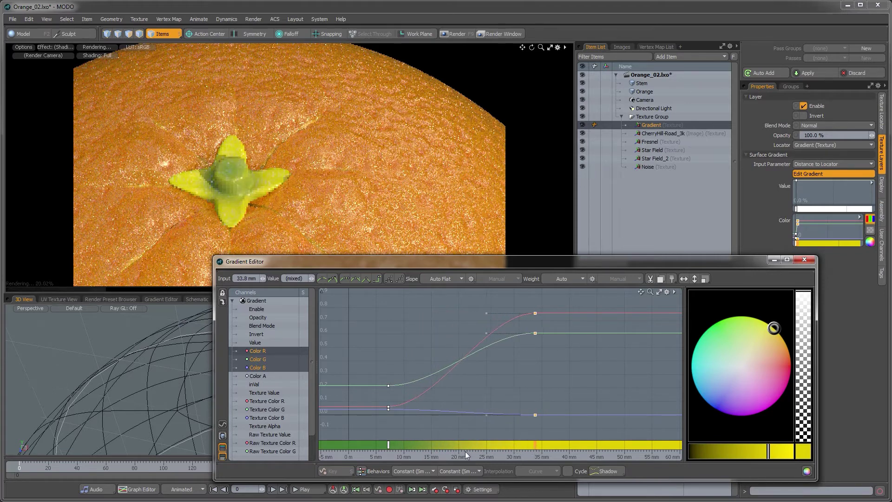
{"action": "left_click_drag", "start_coordinate": [389, 447], "coordinate": [422, 445]}
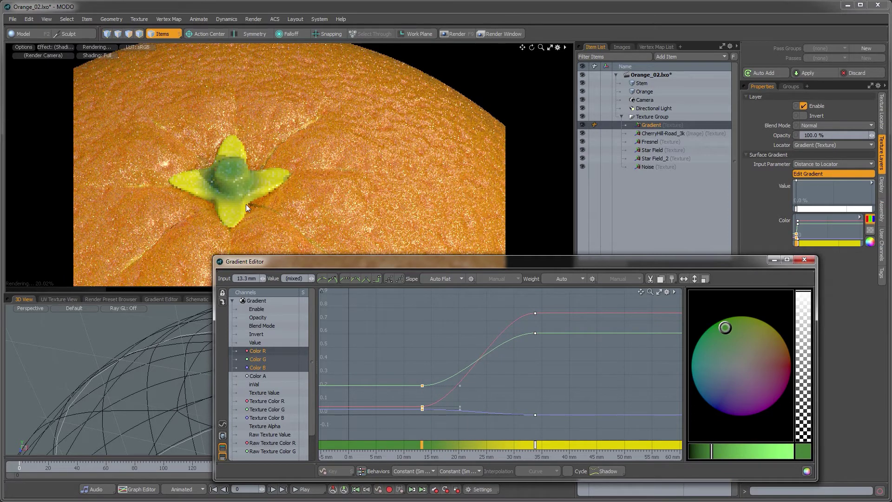
- Desaturate the yellow color key at 33.8 mm to a paler yellow and close the Gradient Editor
{"action": "left_click", "coordinate": [535, 444]}
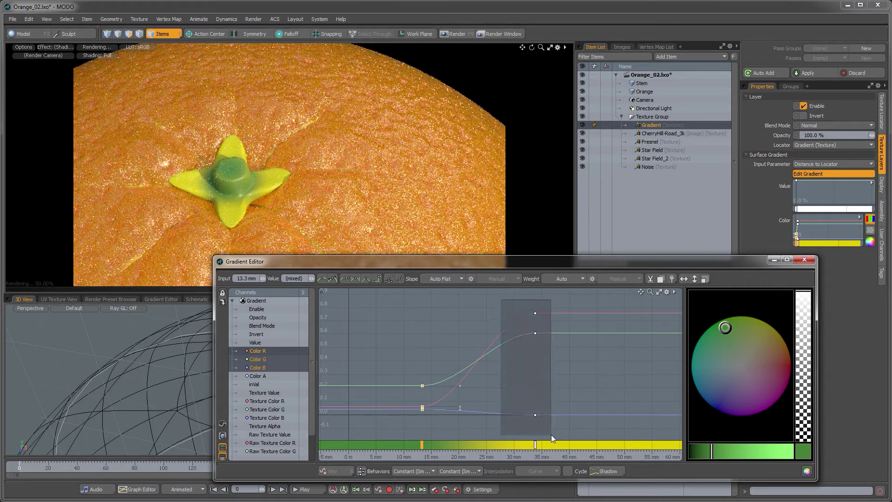
{"action": "mouse_move", "coordinate": [773, 328]}
{"action": "left_mouse_down"}
{"action": "mouse_move", "coordinate": [759, 339]}
{"action": "mouse_move", "coordinate": [766, 335]}
{"action": "left_mouse_up"}
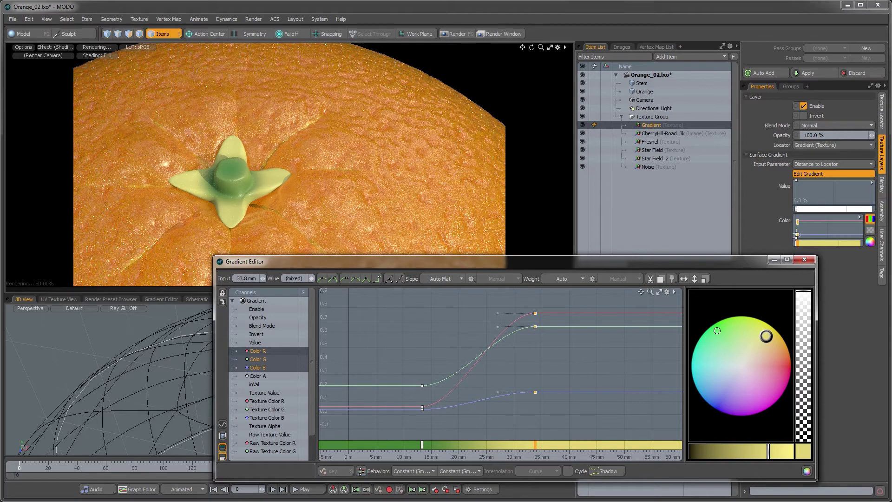
{"action": "left_click", "coordinate": [804, 260]}
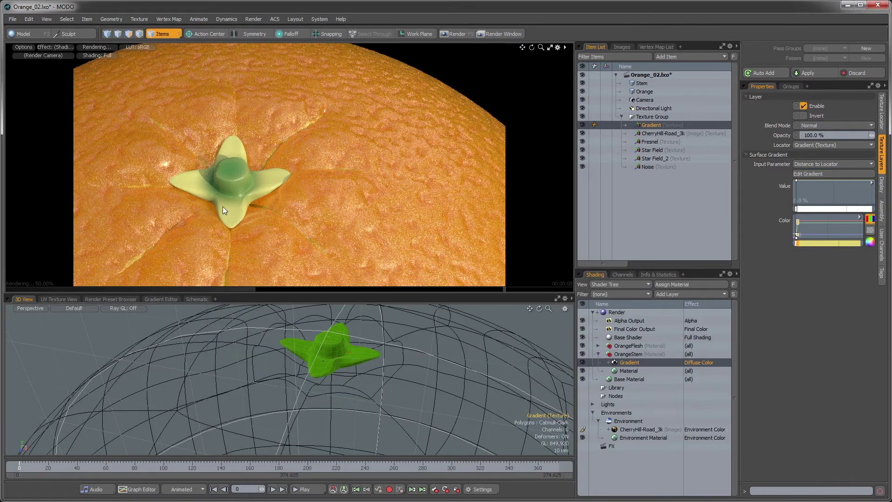
{"action": "left_click", "coordinate": [433, 329]}
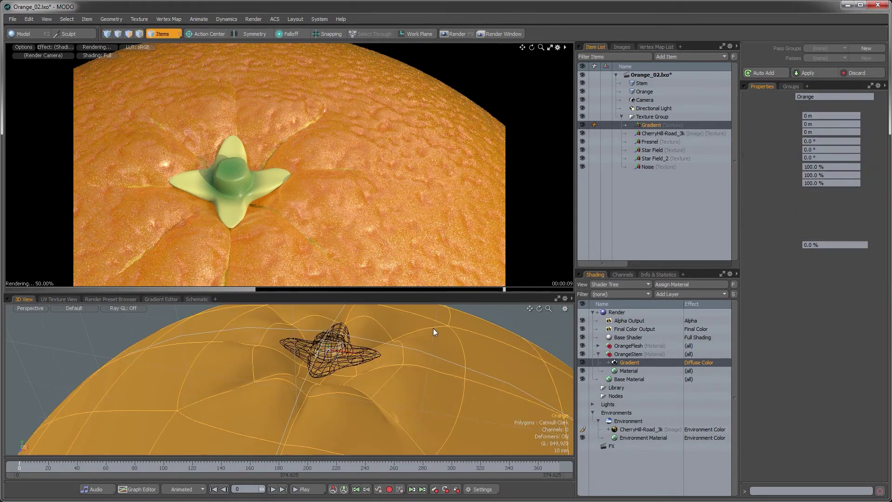
{"action": "key", "text": "ctrl+z"}
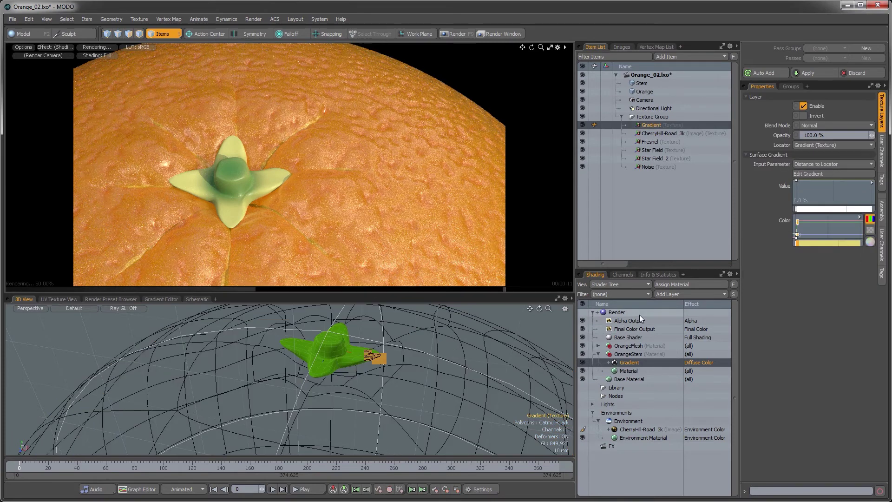
- Add an Occlusion processing layer above the stem's gradient and set its type to Concavity
{"action": "left_click", "coordinate": [258, 162]}
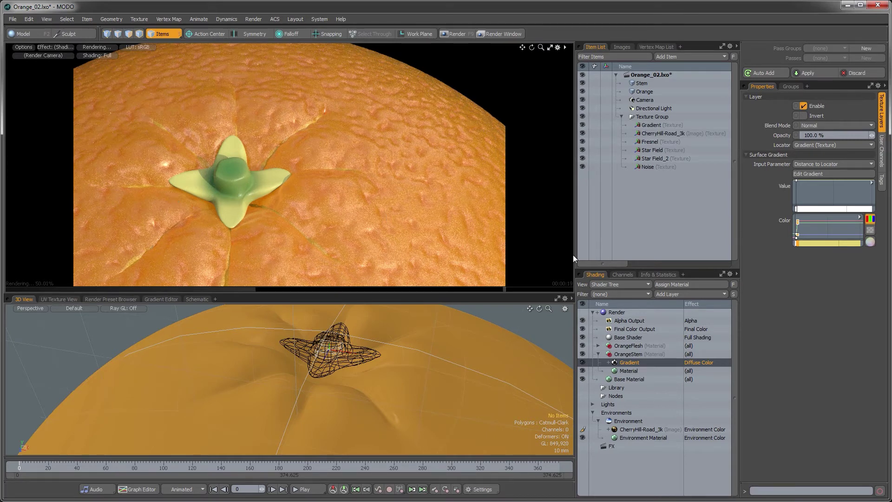
{"action": "left_click", "coordinate": [690, 294]}
{"action": "mouse_move", "coordinate": [710, 359]}
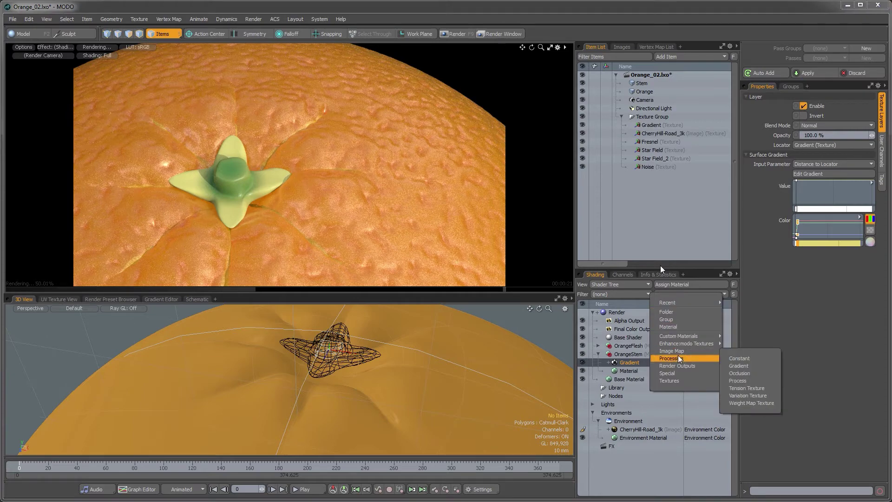
{"action": "left_click", "coordinate": [739, 373]}
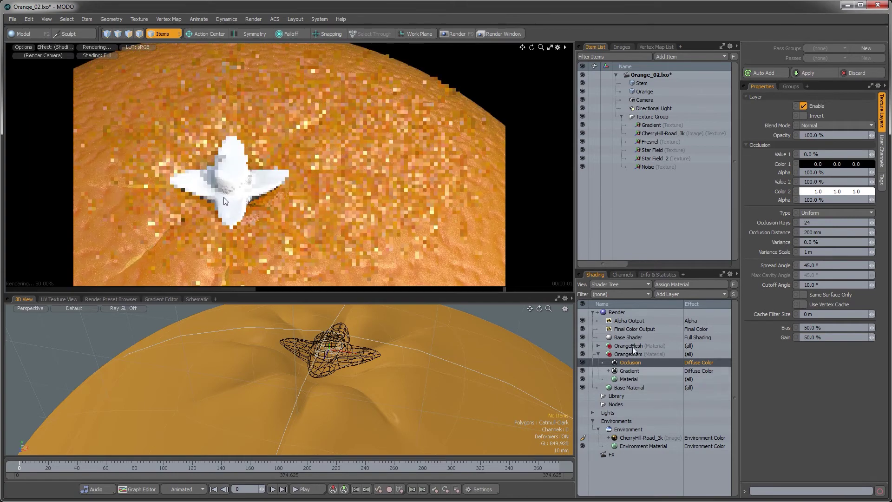
{"action": "left_click", "coordinate": [833, 213]}
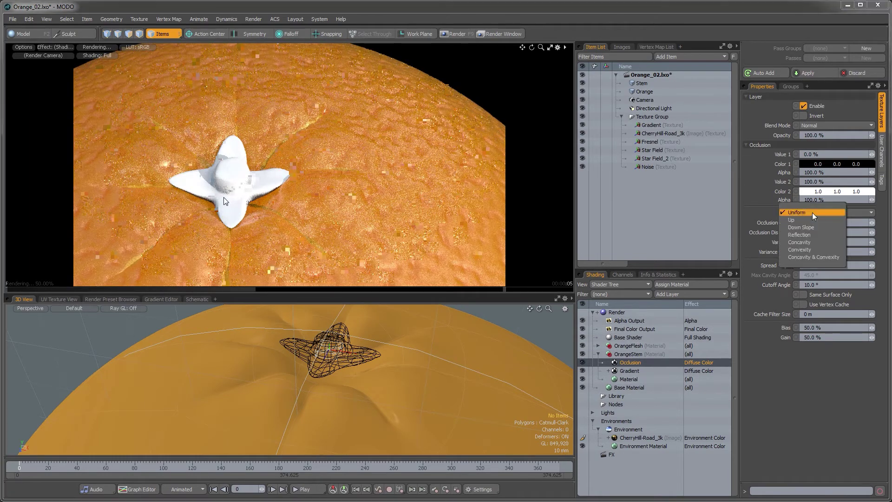
{"action": "left_click", "coordinate": [820, 242]}
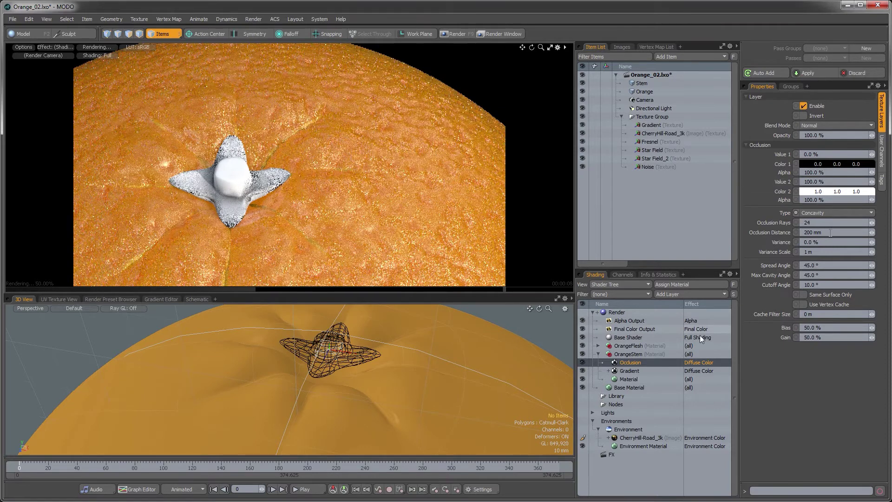
- Set the stem occlusion layer's Occlusion Distance to 20 mm and raise it to 40 mm
{"action": "left_click", "coordinate": [812, 233]}
{"action": "type", "text": "20 mm"}
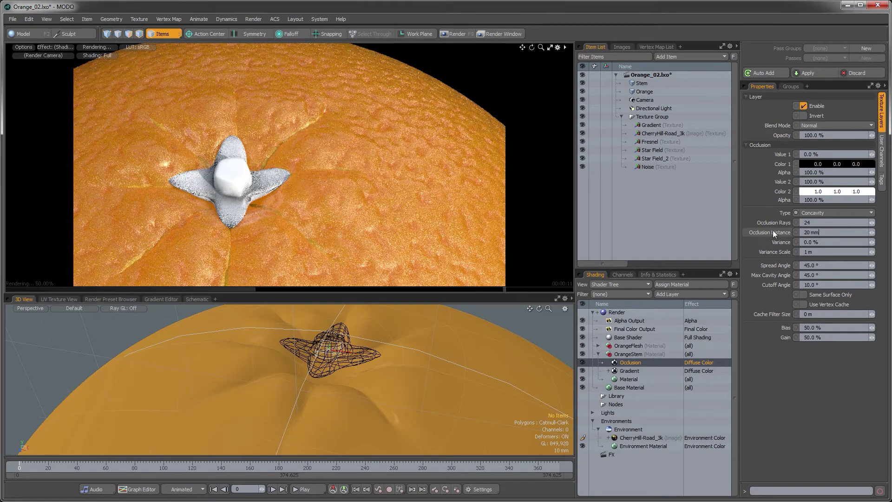
{"action": "key", "text": "Return"}
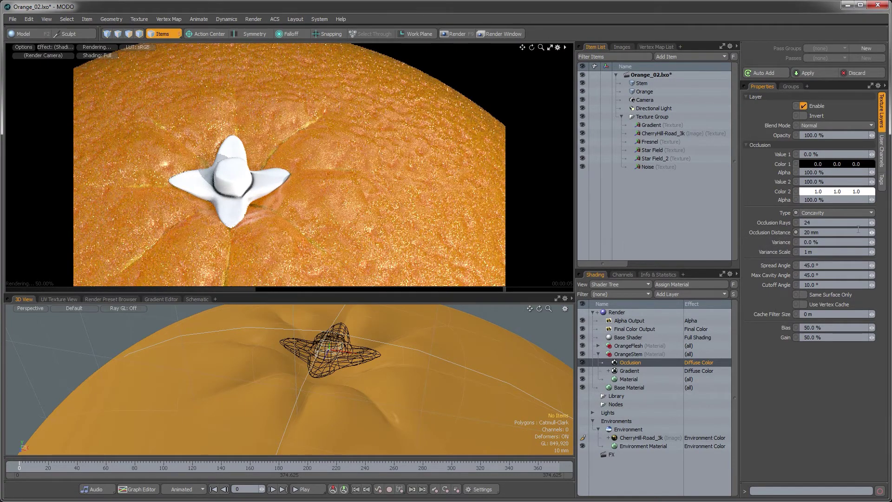
{"action": "left_click_drag", "start_coordinate": [872, 233], "coordinate": [883, 232]}
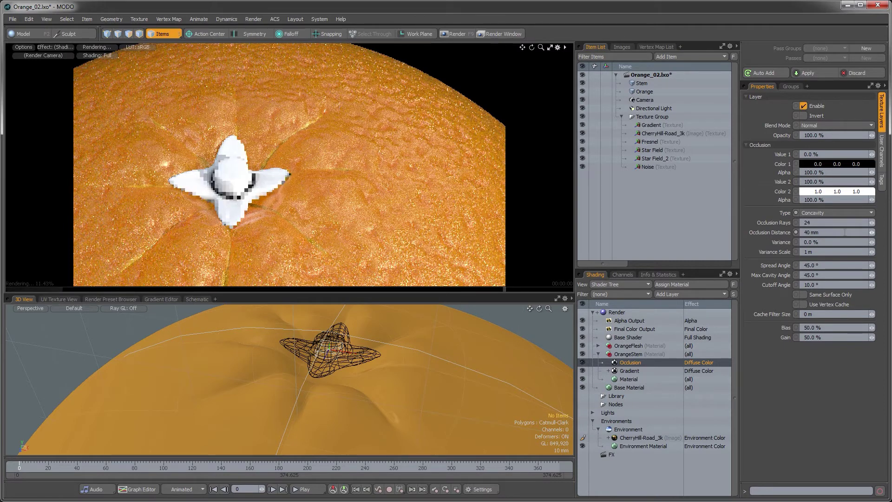
- Change the concavity occlusion's Color 1 to dark green (0.0, 0.27, 0.05) and its Blend Mode to Multiply
{"action": "left_click", "coordinate": [805, 168]}
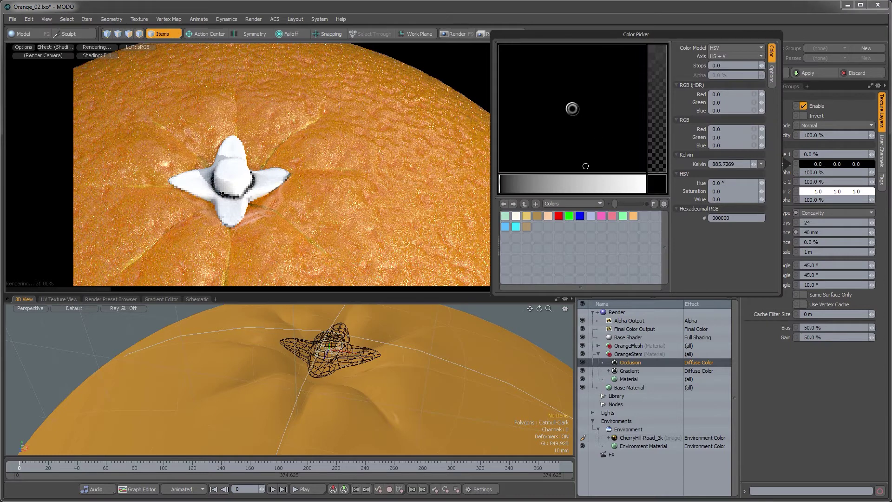
{"action": "left_click", "coordinate": [549, 183]}
{"action": "left_click_drag", "start_coordinate": [541, 98], "coordinate": [531, 62]}
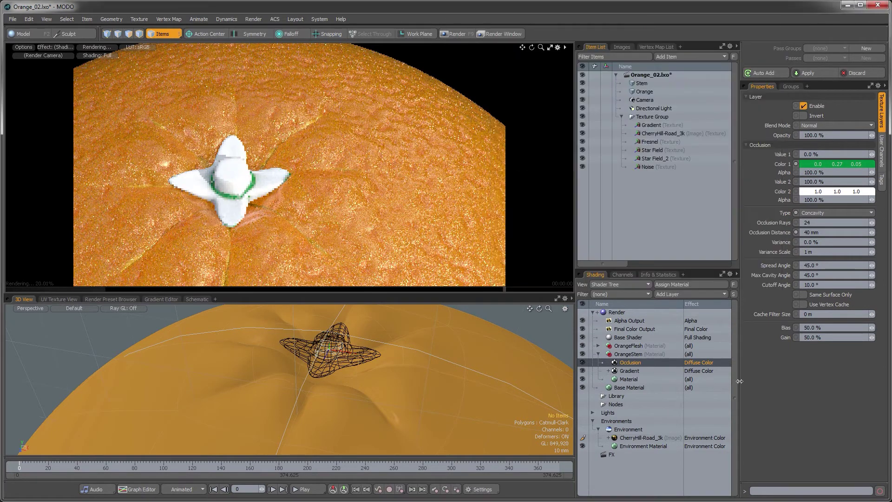
{"action": "left_click", "coordinate": [816, 125]}
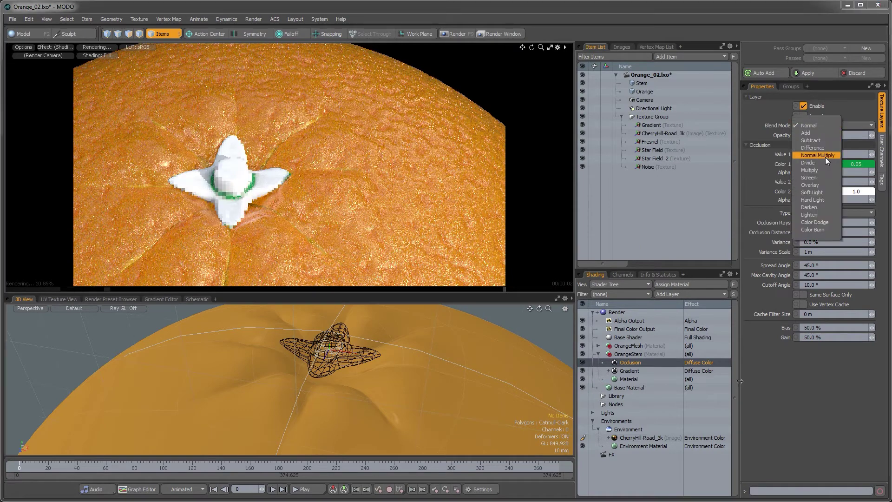
{"action": "left_click", "coordinate": [825, 171]}
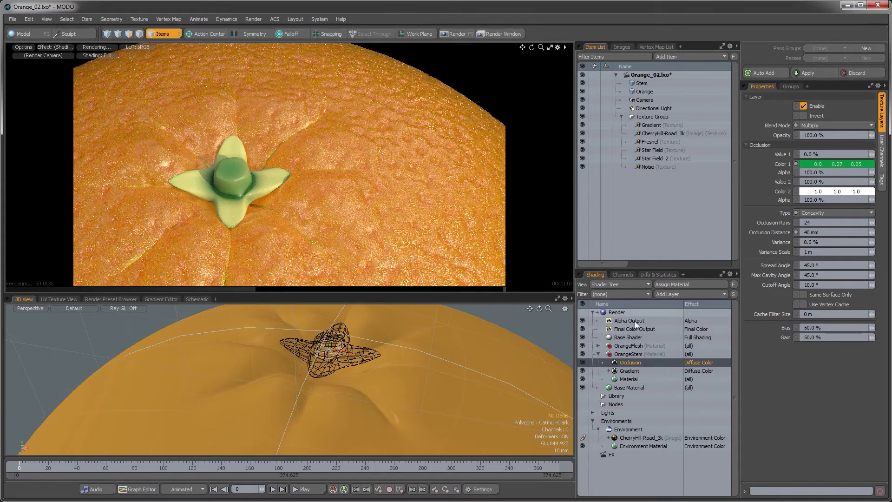
- Add a second Occlusion layer to the stem material and set its type to Convexity
{"action": "left_click", "coordinate": [667, 292]}
{"action": "mouse_move", "coordinate": [665, 350]}
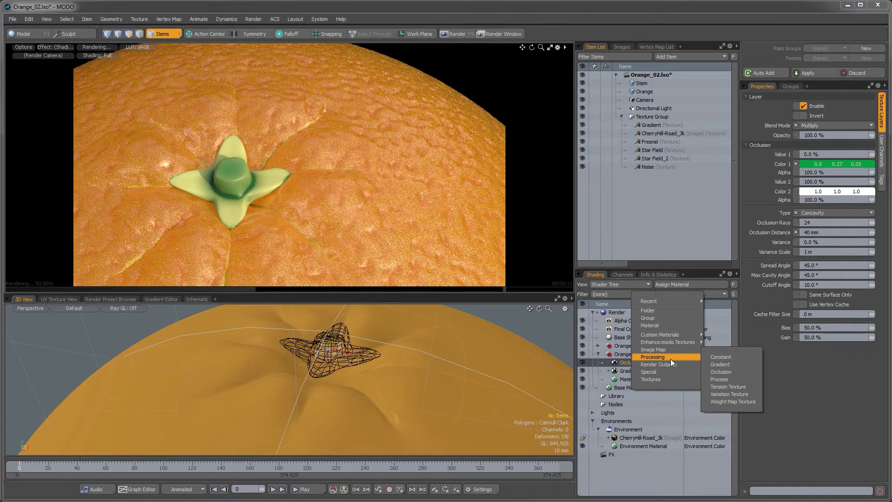
{"action": "left_click", "coordinate": [739, 370]}
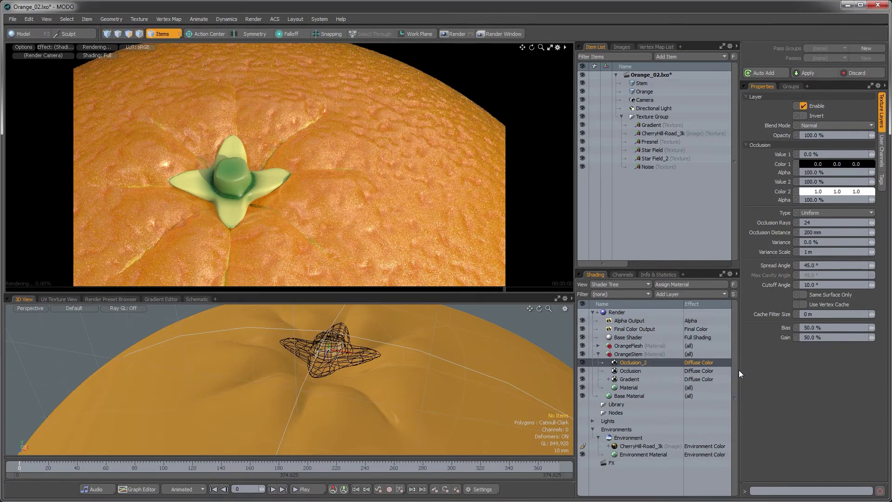
{"action": "left_click", "coordinate": [812, 212]}
{"action": "left_click", "coordinate": [818, 249]}
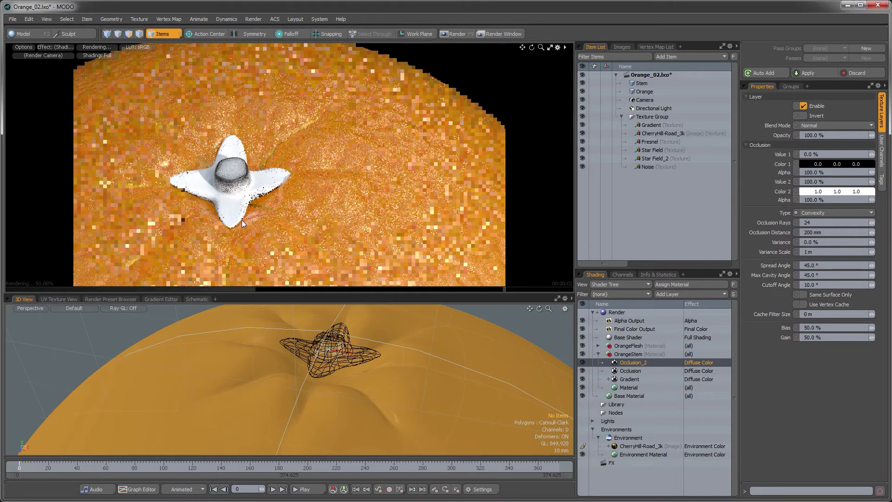
- Set the convexity occlusion's Color 1 to yellow (0.82, 0.67, 0.1) and its Color 2 to black
{"action": "left_click", "coordinate": [810, 164]}
{"action": "left_click", "coordinate": [589, 185]}
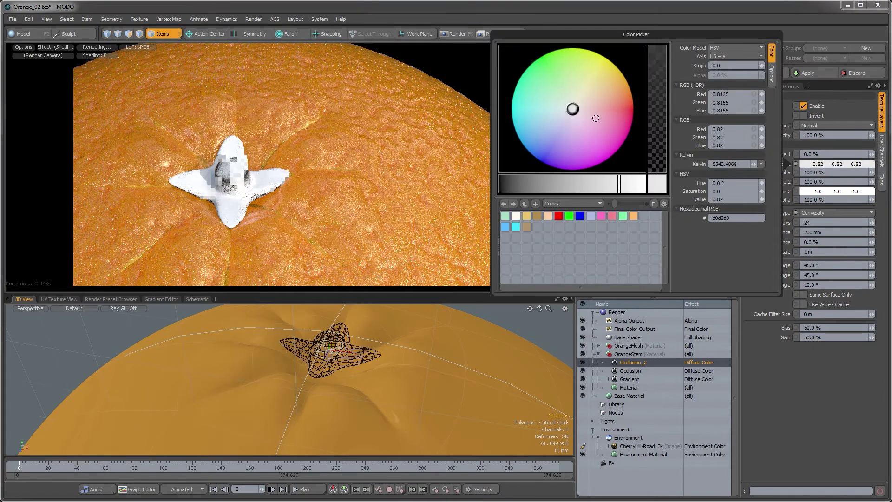
{"action": "mouse_move", "coordinate": [614, 80]}
{"action": "left_mouse_down"}
{"action": "mouse_move", "coordinate": [619, 72]}
{"action": "mouse_move", "coordinate": [608, 69]}
{"action": "left_mouse_up"}
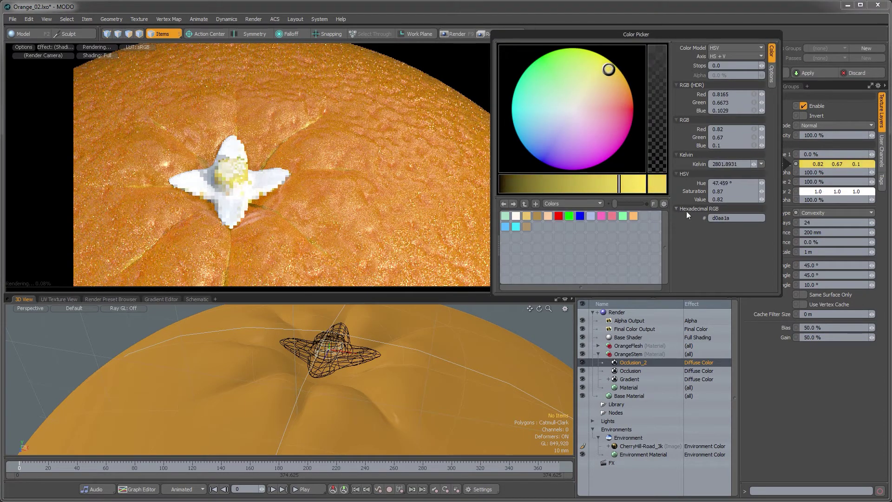
{"action": "left_click", "coordinate": [808, 191]}
{"action": "left_click", "coordinate": [516, 212]}
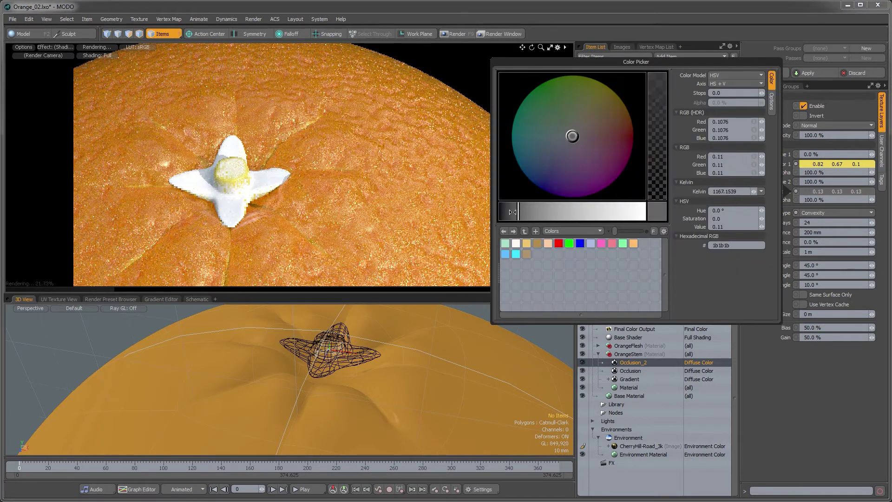
{"action": "left_click_drag", "start_coordinate": [513, 212], "coordinate": [501, 212]}
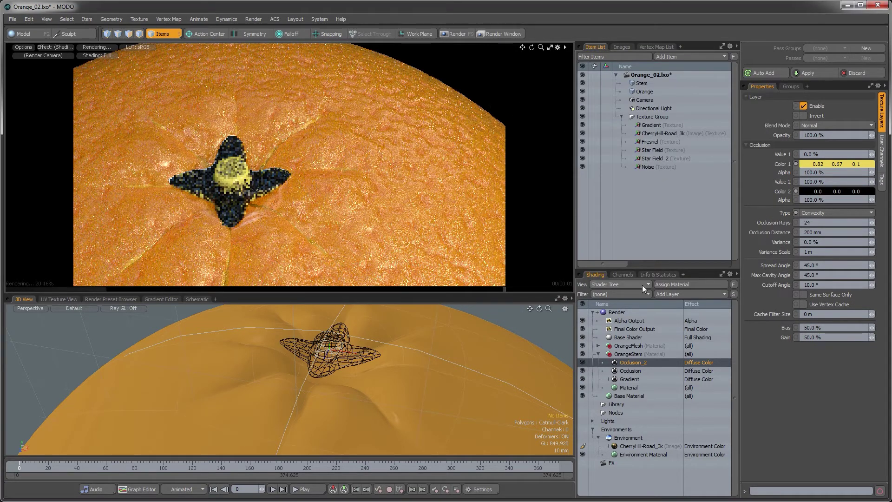
- Set the convexity occlusion's Blend Mode to Add and its Occlusion Distance to 30 mm
{"action": "left_click", "coordinate": [824, 125]}
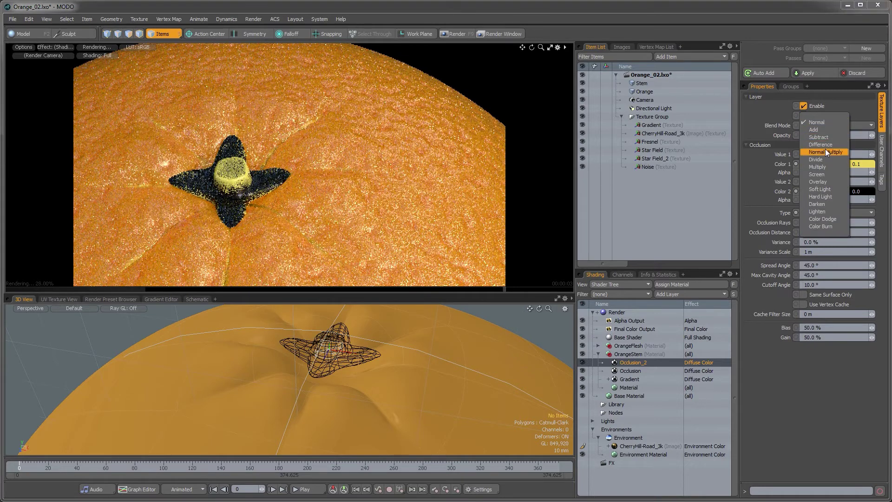
{"action": "left_click", "coordinate": [820, 130]}
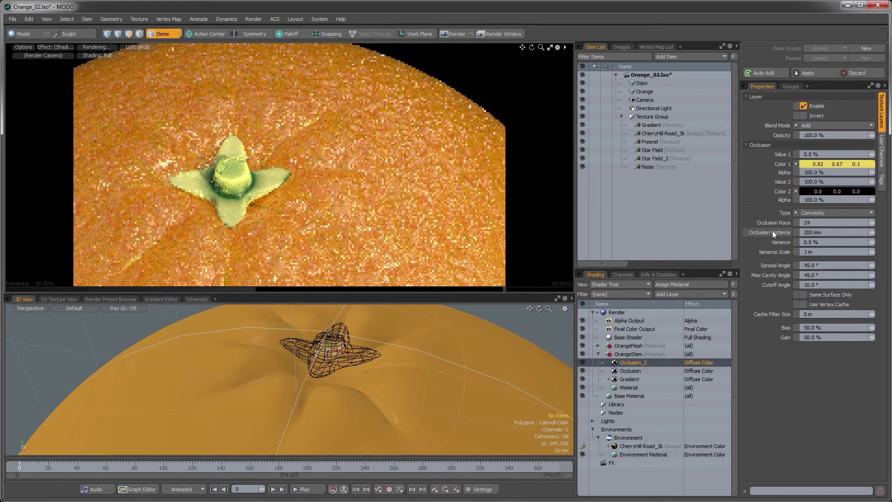
{"action": "left_click", "coordinate": [826, 233]}
{"action": "type", "text": "30"}
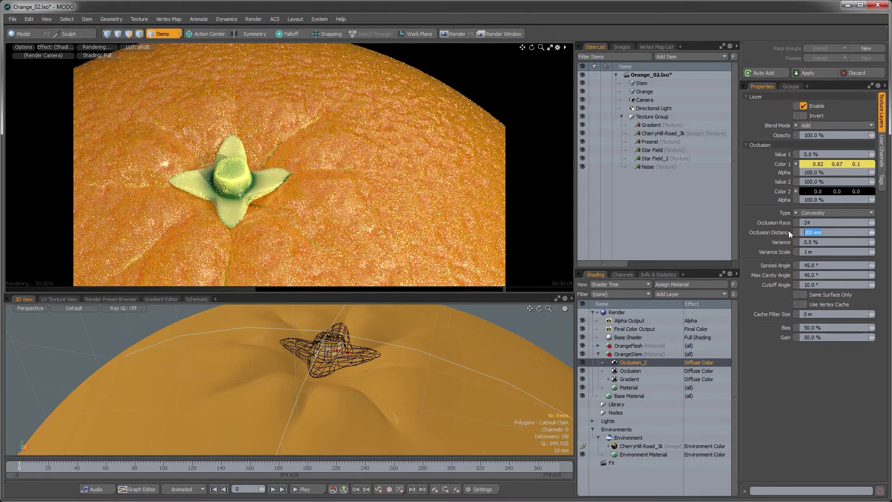
{"action": "key", "text": "Return"}
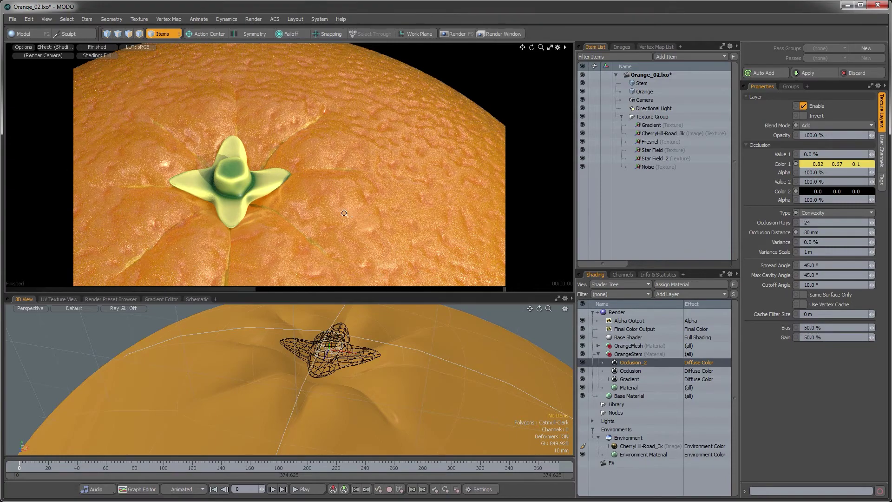
- Set the opacity of both the stem's convexity and concavity occlusion layers to 50%
{"action": "left_click_drag", "start_coordinate": [343, 213], "coordinate": [187, 198], "text": "ctrl+alt"}
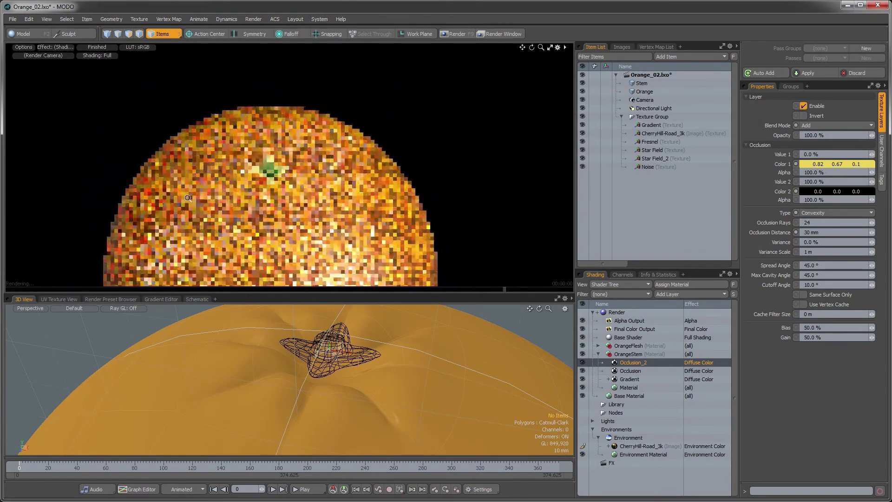
{"action": "scroll", "coordinate": [334, 358], "scroll_direction": "down", "scroll_amount": 5}
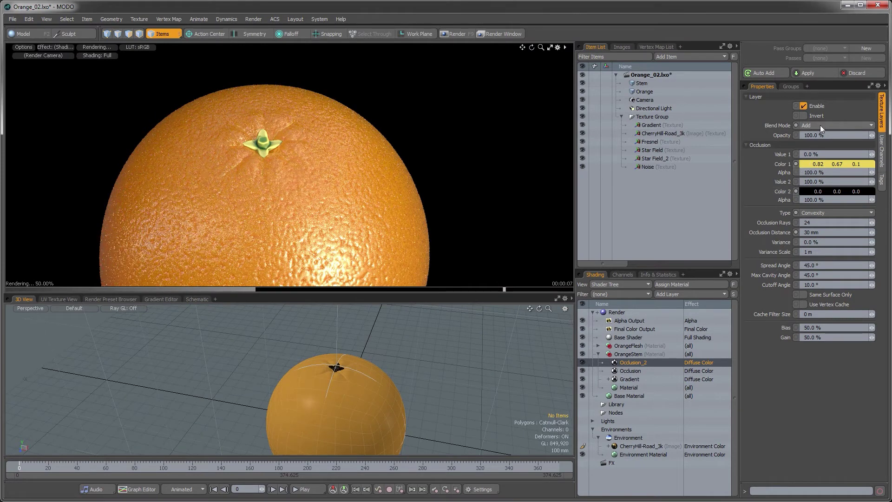
{"action": "type", "text": "50"}
{"action": "key", "text": "Return"}
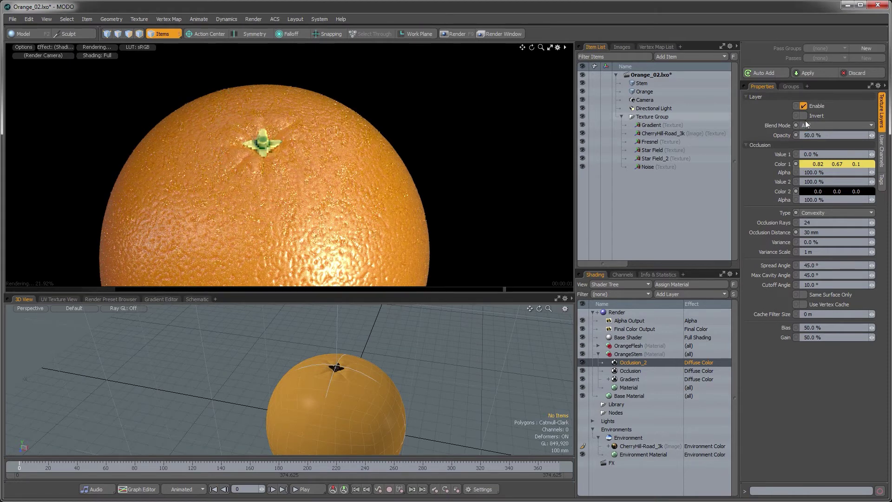
{"action": "left_click", "coordinate": [630, 370]}
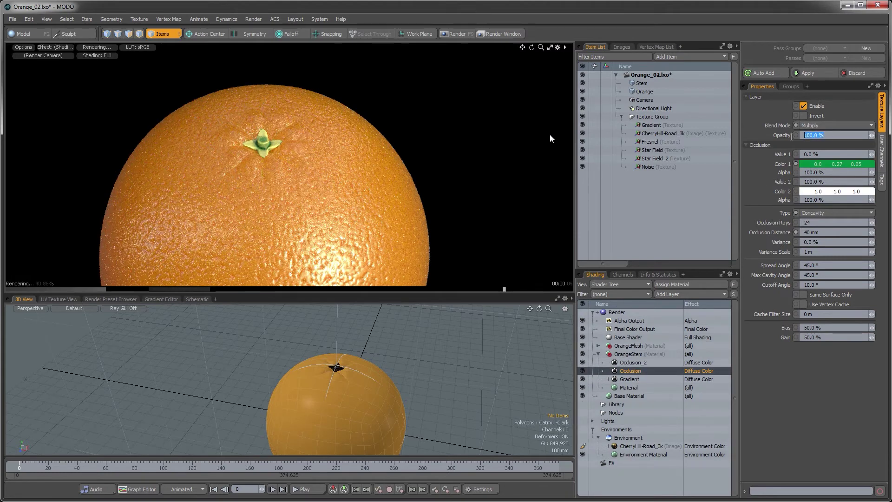
{"action": "type", "text": "50"}
{"action": "key", "text": "Return"}
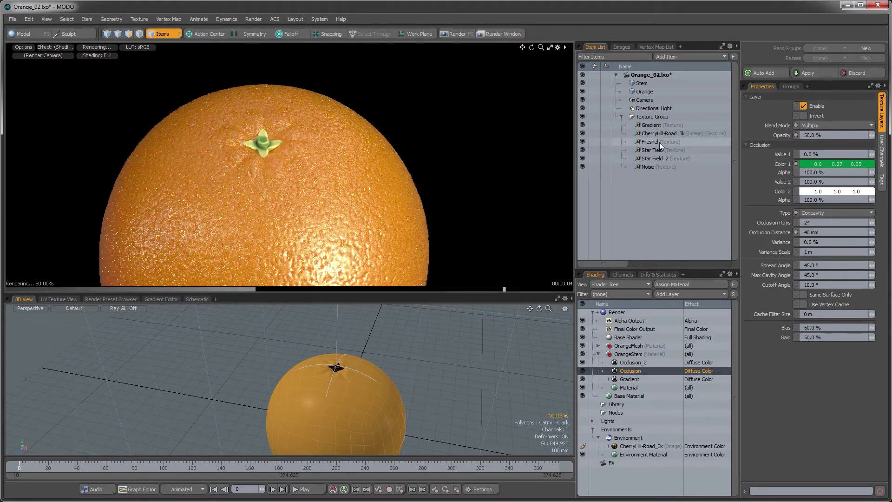
- Set the opacity of the stem material's Gradient layer to 80%
{"action": "left_click", "coordinate": [630, 380]}
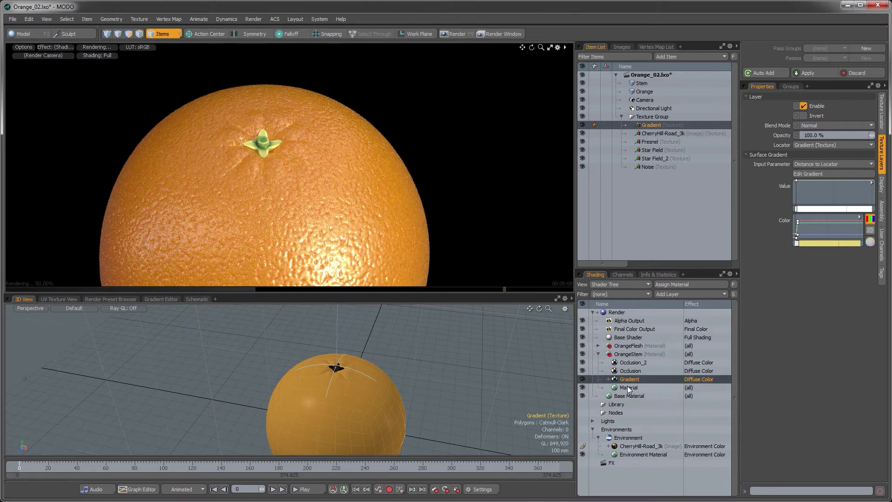
{"action": "left_click", "coordinate": [628, 388]}
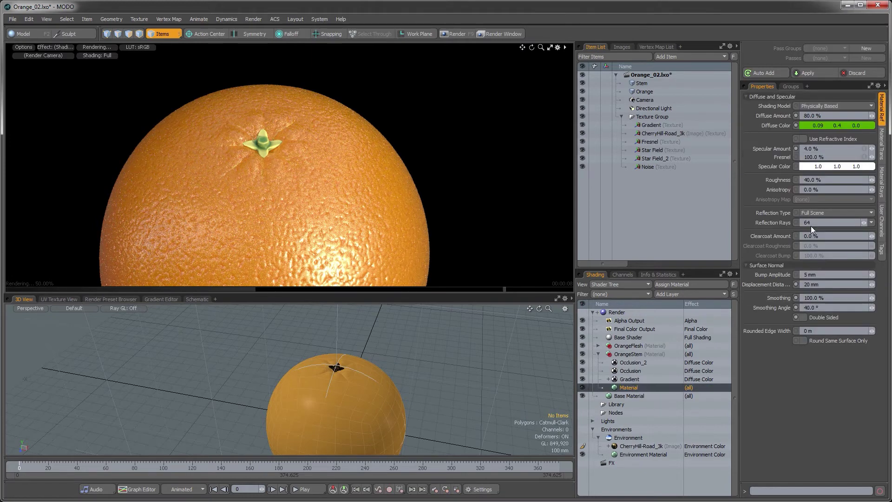
{"action": "left_click", "coordinate": [626, 380]}
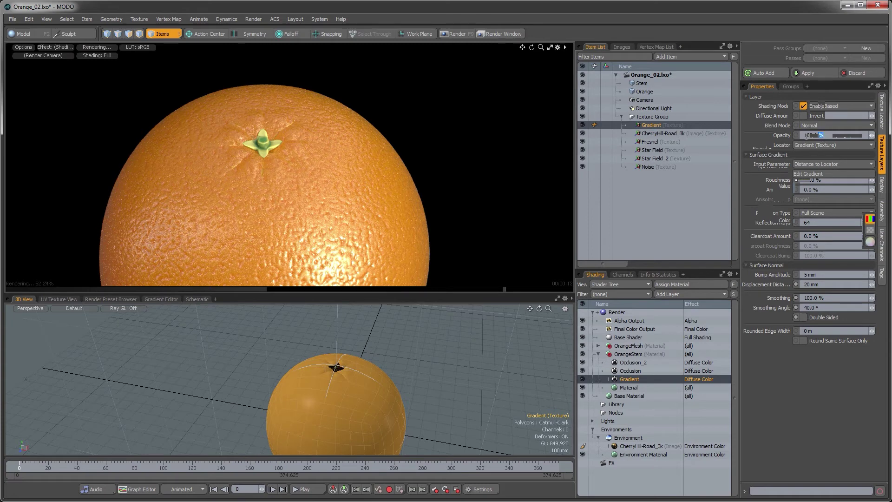
{"action": "type", "text": "80"}
{"action": "key", "text": "Return"}
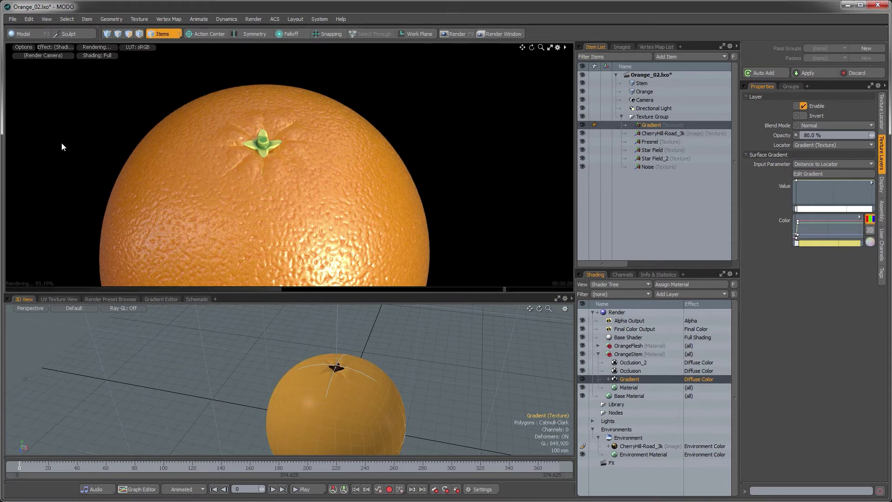
- Switch to the UV editing layout and select the Stem mesh for a close-up view
{"action": "key", "text": "ctrl+Tab"}
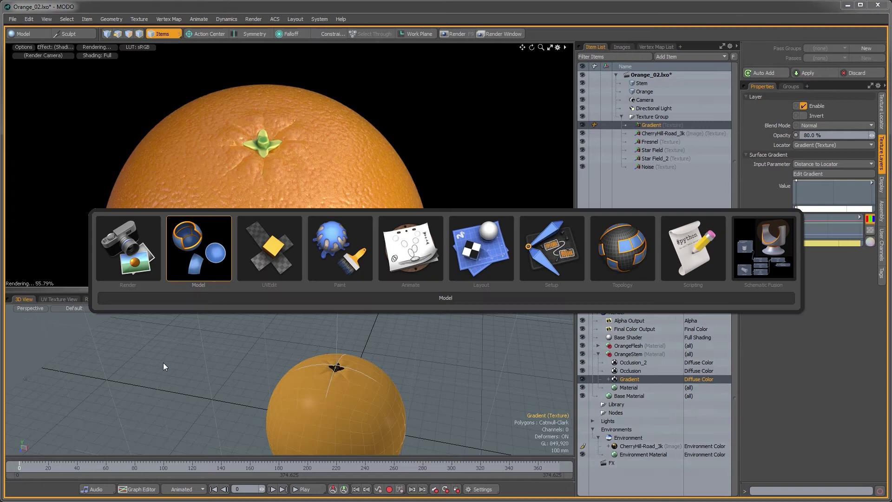
{"action": "left_click", "coordinate": [249, 248]}
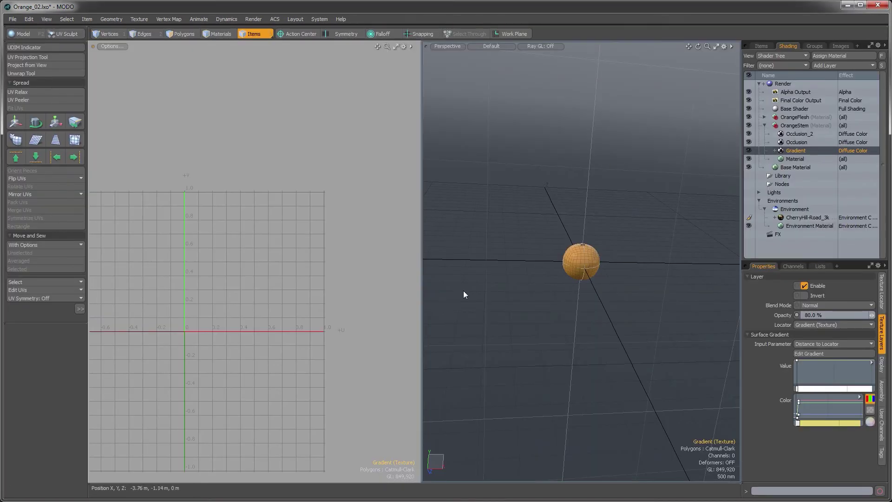
{"action": "key", "text": "shift+a"}
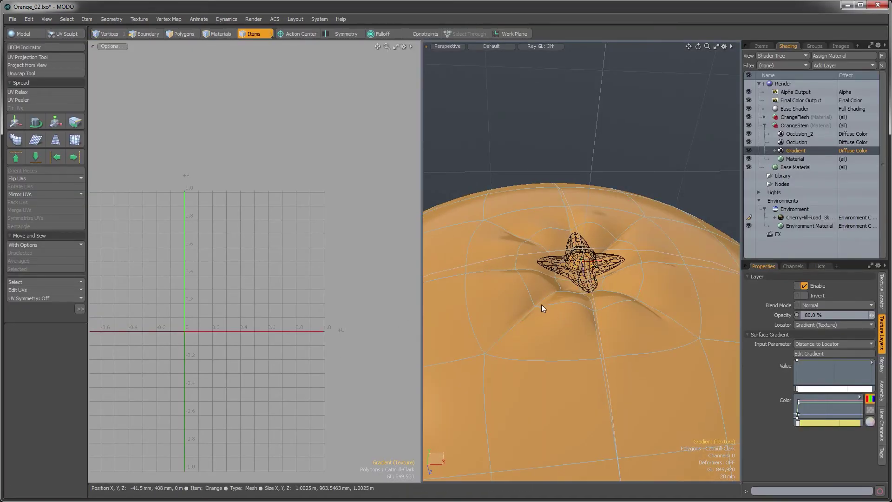
{"action": "left_click", "coordinate": [569, 269]}
{"action": "left_click", "coordinate": [569, 269]}
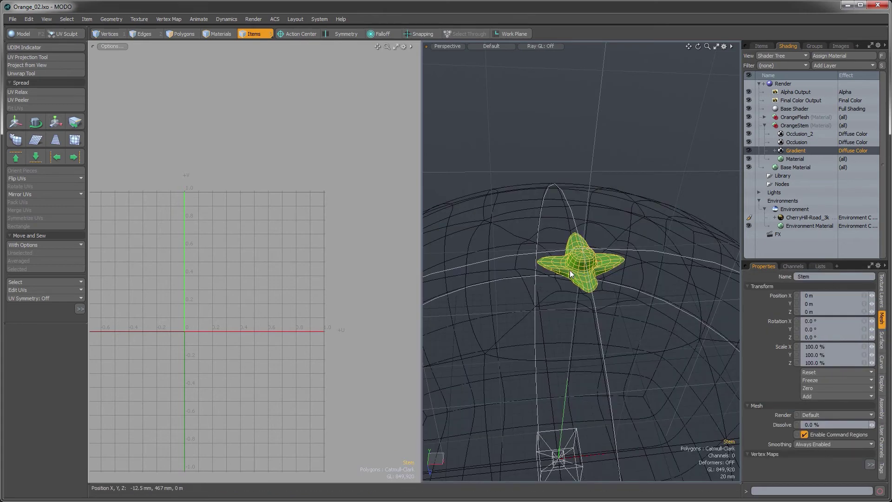
{"action": "left_click_drag", "start_coordinate": [571, 271], "coordinate": [650, 243], "text": "alt"}
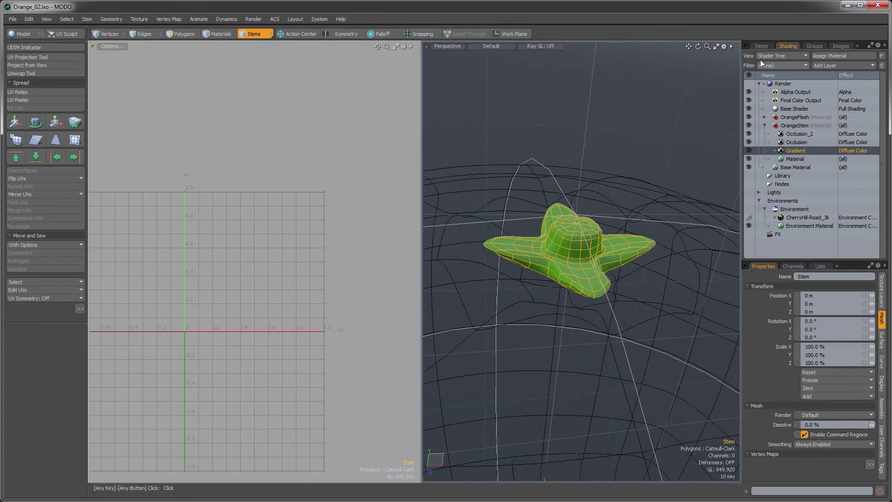
- Hide the Orange mesh to isolate the stem in the 3D view, and clear the item selection
{"action": "left_click", "coordinate": [761, 46]}
{"action": "left_click", "coordinate": [749, 91]}
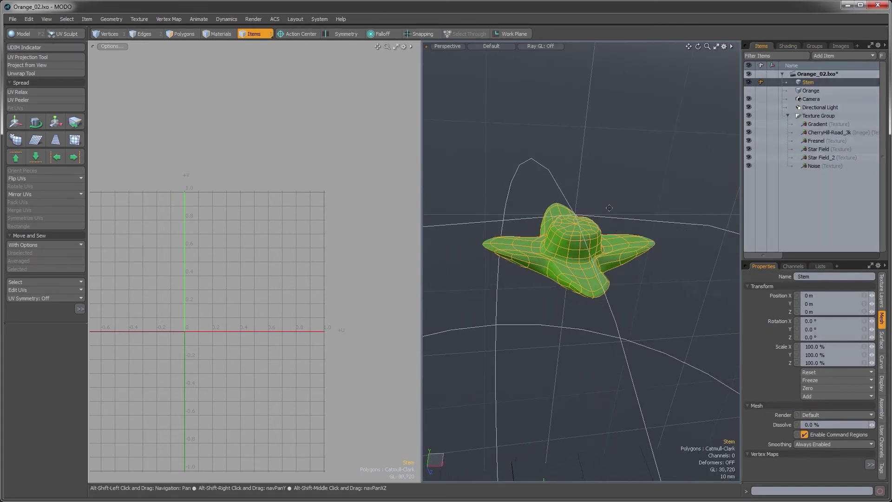
{"action": "left_click_drag", "start_coordinate": [571, 260], "coordinate": [609, 254], "text": "alt"}
{"action": "left_click", "coordinate": [581, 165]}
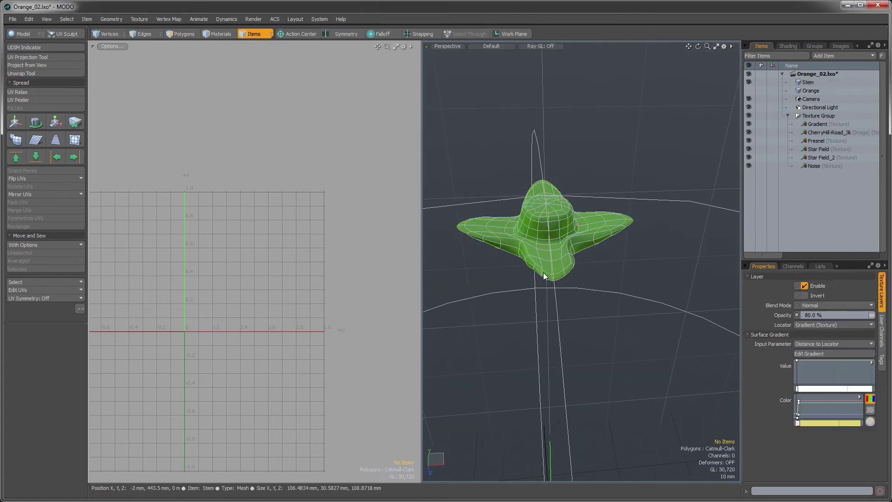
- Display the stem's existing Texture UV map and inspect its layout against the stem model
{"action": "left_click", "coordinate": [819, 266]}
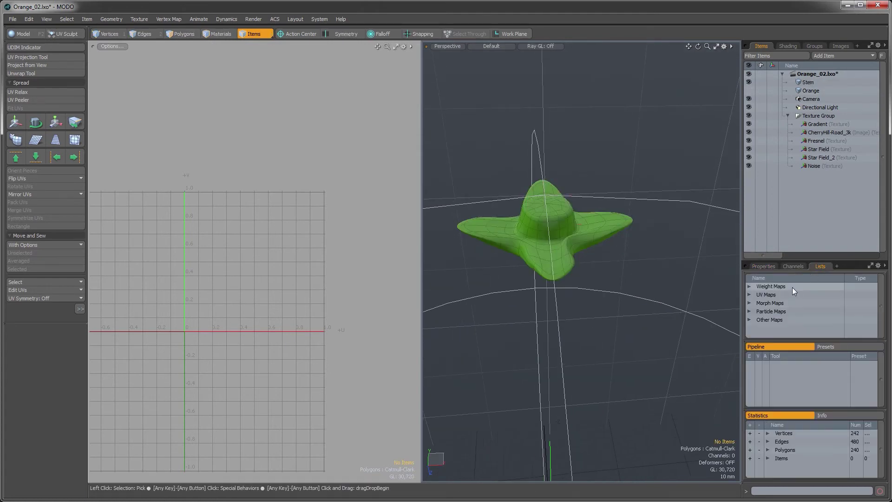
{"action": "left_click", "coordinate": [749, 294]}
{"action": "left_click", "coordinate": [769, 303]}
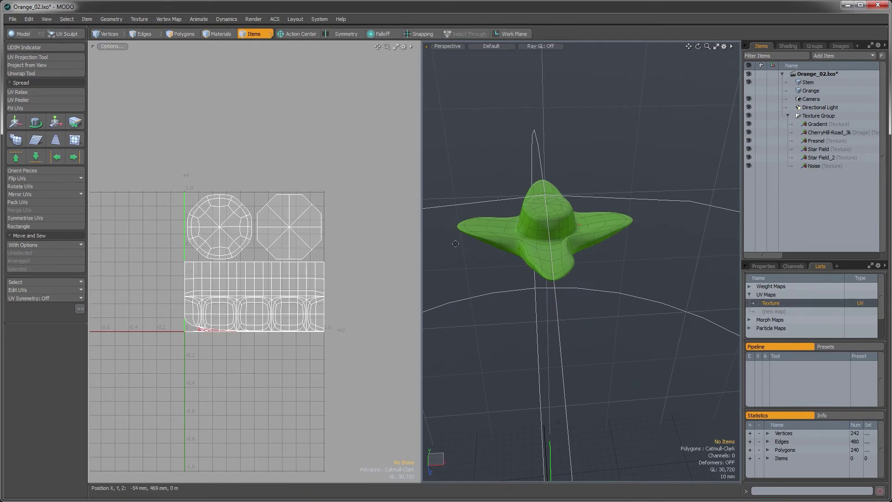
{"action": "scroll", "coordinate": [581, 232], "scroll_direction": "up", "scroll_amount": 4}
{"action": "scroll", "coordinate": [246, 291], "scroll_direction": "up", "scroll_amount": 3}
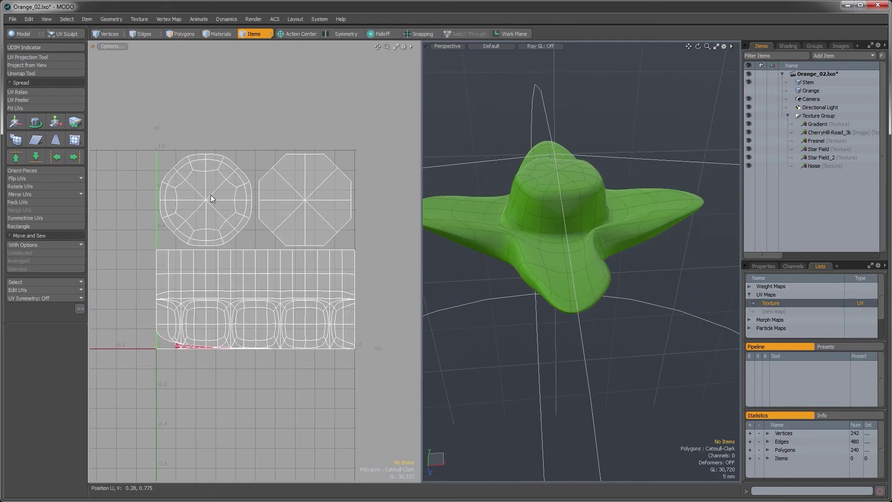
{"action": "left_click_drag", "start_coordinate": [534, 260], "coordinate": [598, 261], "text": "alt"}
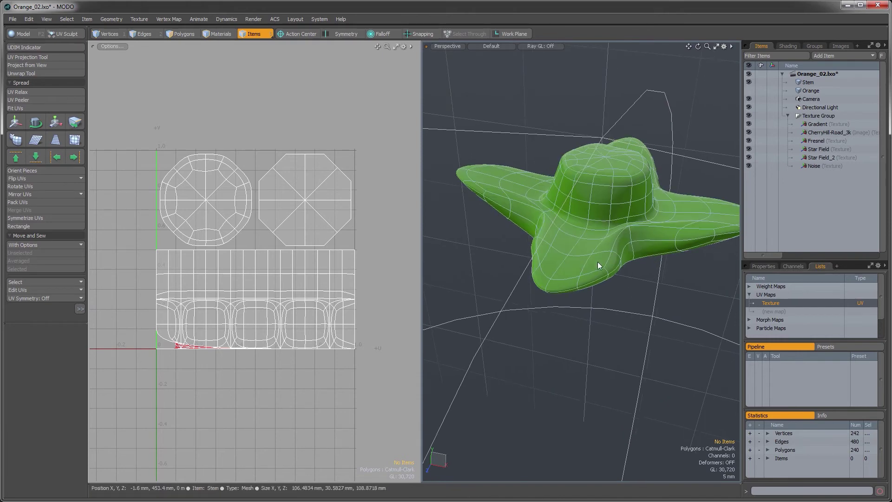
- Select the edge loop running around the outer rim of the stem's star-shaped leaves as the UV seam
{"action": "left_click", "coordinate": [618, 267]}
{"action": "key", "text": "3"}
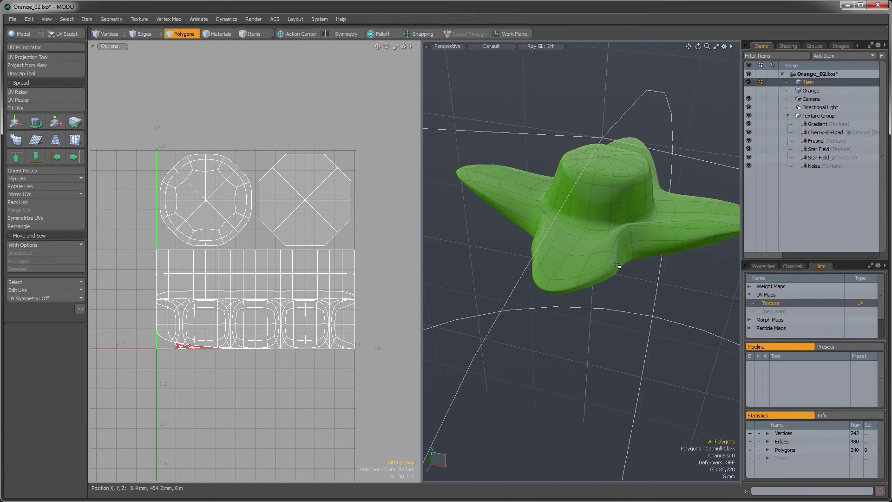
{"action": "left_click_drag", "start_coordinate": [614, 301], "coordinate": [631, 268], "text": "alt"}
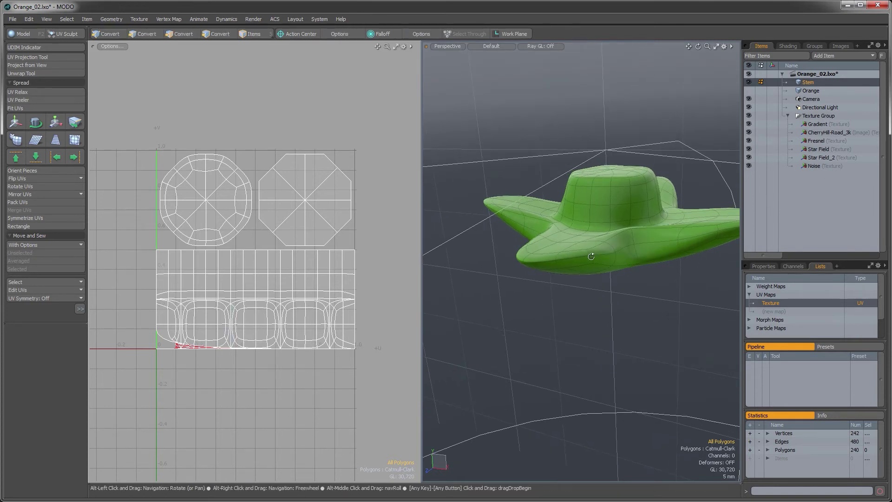
{"action": "left_click_drag", "start_coordinate": [646, 247], "coordinate": [606, 254], "text": "alt"}
{"action": "key", "text": "2"}
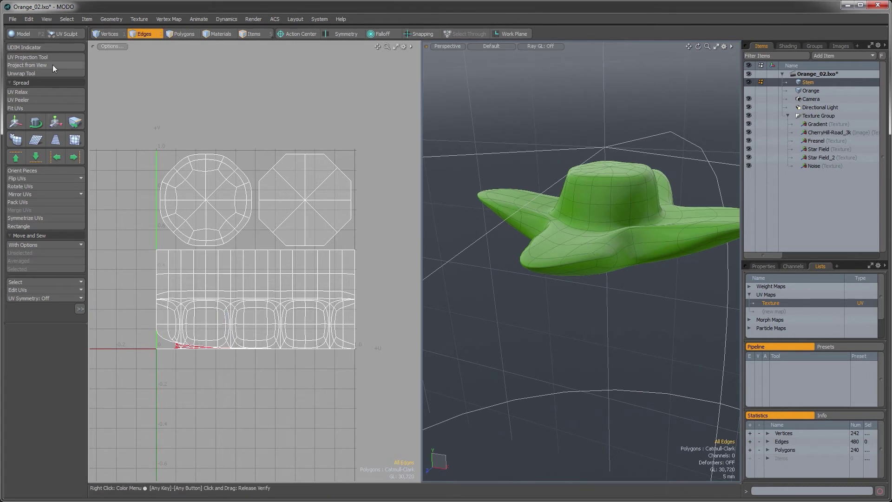
{"action": "double_click", "coordinate": [626, 245]}
{"action": "left_click_drag", "start_coordinate": [624, 249], "coordinate": [605, 255], "text": "ctrl+alt"}
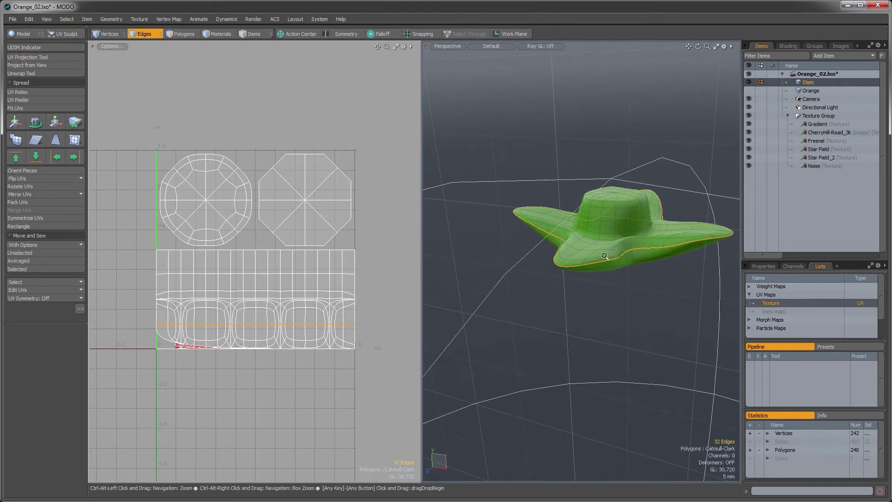
{"action": "left_click_drag", "start_coordinate": [298, 304], "coordinate": [292, 293], "text": "alt"}
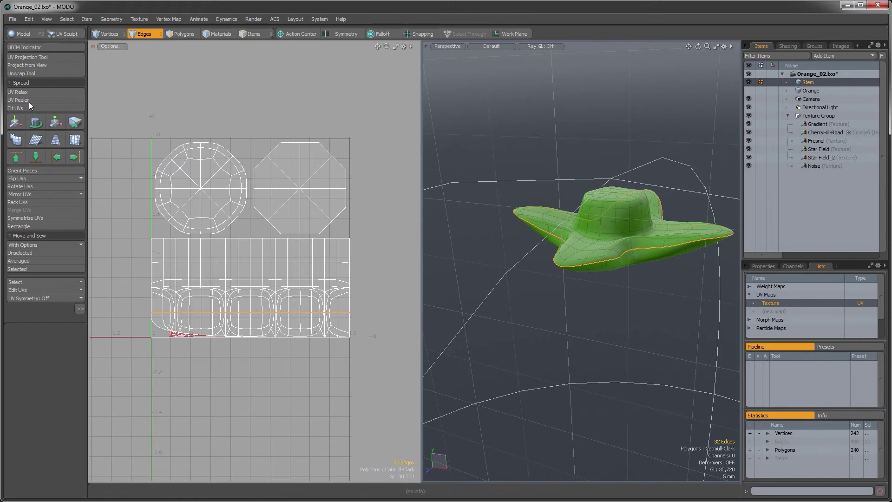
- Unwrap the stem's UVs along the selected rim loop with the Conformal method and a planar Y projection, and clear the edge selection
{"action": "left_click", "coordinate": [23, 73]}
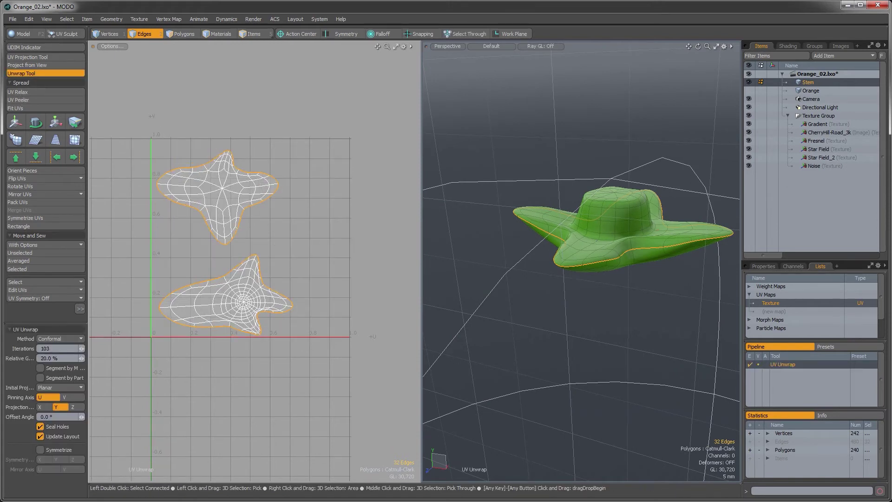
{"action": "mouse_move", "coordinate": [288, 279]}
{"action": "left_mouse_down"}
{"action": "mouse_move", "coordinate": [234, 278]}
{"action": "mouse_move", "coordinate": [289, 269]}
{"action": "left_mouse_up"}
{"action": "key", "text": "space"}
{"action": "left_click", "coordinate": [289, 268]}
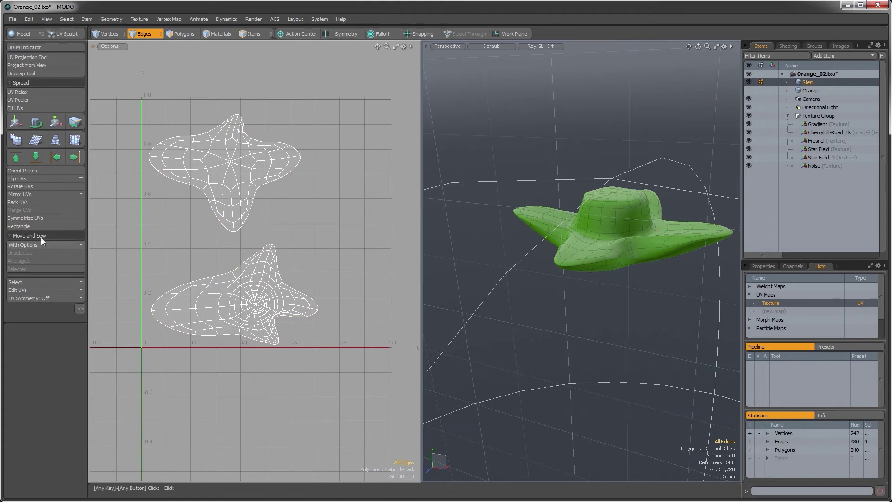
- Relax both stem UV islands using UV Relax in Adaptive mode
{"action": "left_click", "coordinate": [18, 92]}
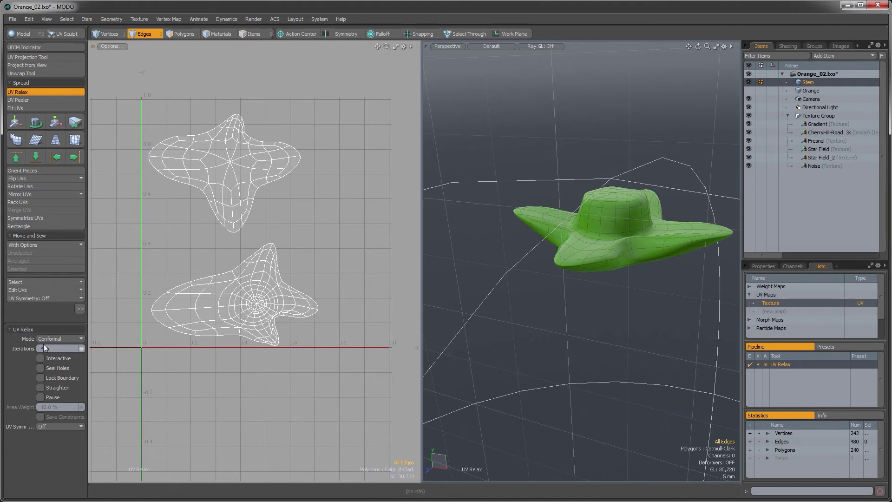
{"action": "left_click", "coordinate": [58, 339]}
{"action": "key", "text": "Escape"}
{"action": "left_click", "coordinate": [61, 338]}
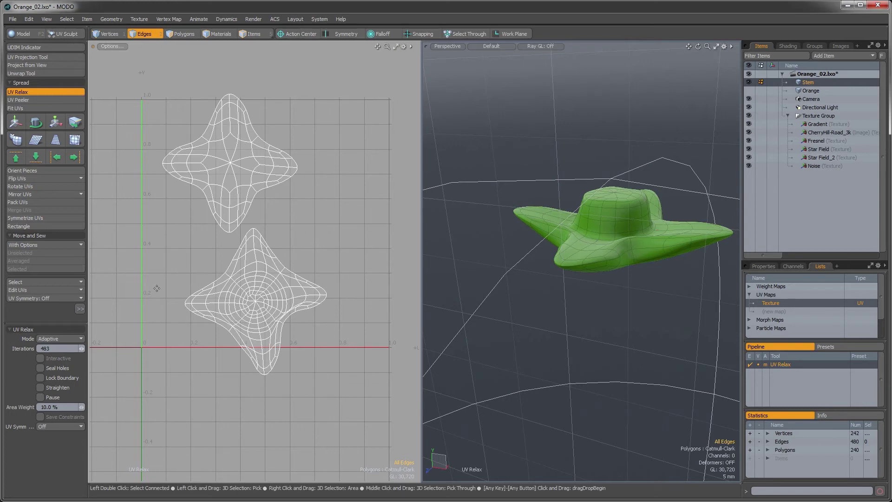
{"action": "scroll", "coordinate": [230, 280], "scroll_direction": "up", "scroll_amount": 3}
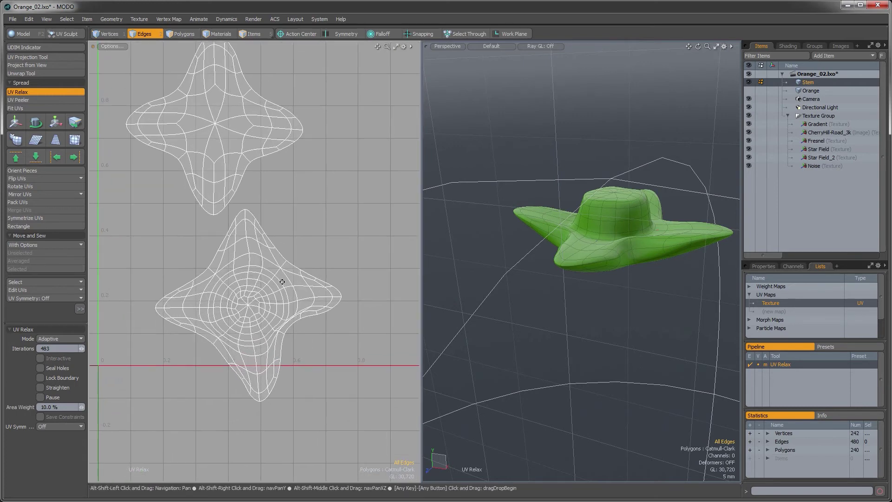
{"action": "key", "text": "space"}
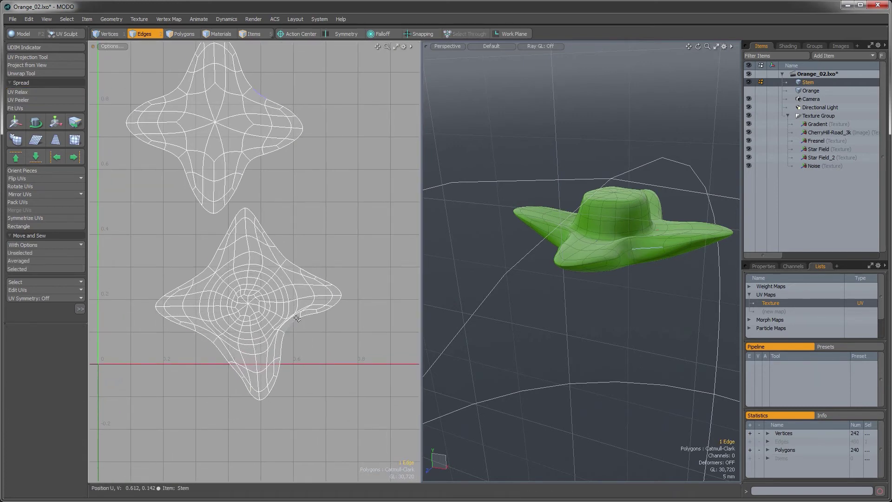
- Select the stem's underside UV island, scale it down slightly, and move it into the upper-left corner of the UV square
{"action": "scroll", "coordinate": [263, 240], "scroll_direction": "down", "scroll_amount": 3}
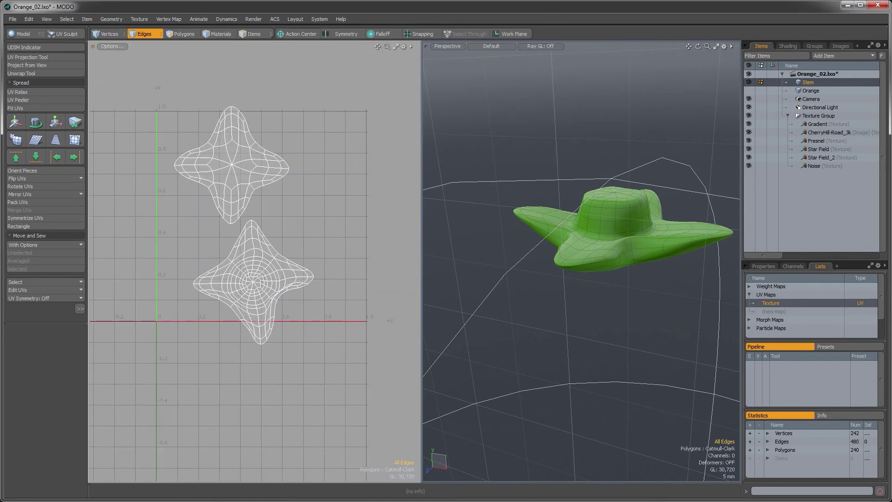
{"action": "left_click", "coordinate": [184, 34]}
{"action": "double_click", "coordinate": [231, 166]}
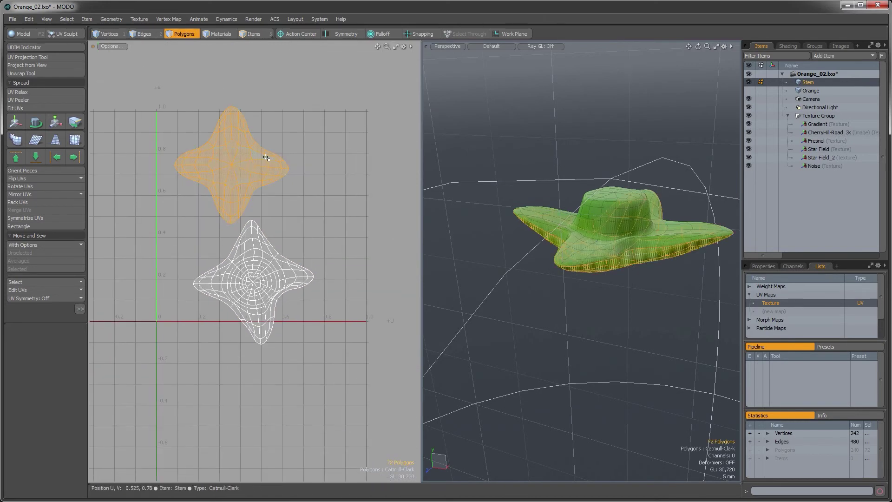
{"action": "key", "text": "w"}
{"action": "left_click_drag", "start_coordinate": [220, 161], "coordinate": [204, 165]}
{"action": "key", "text": "r"}
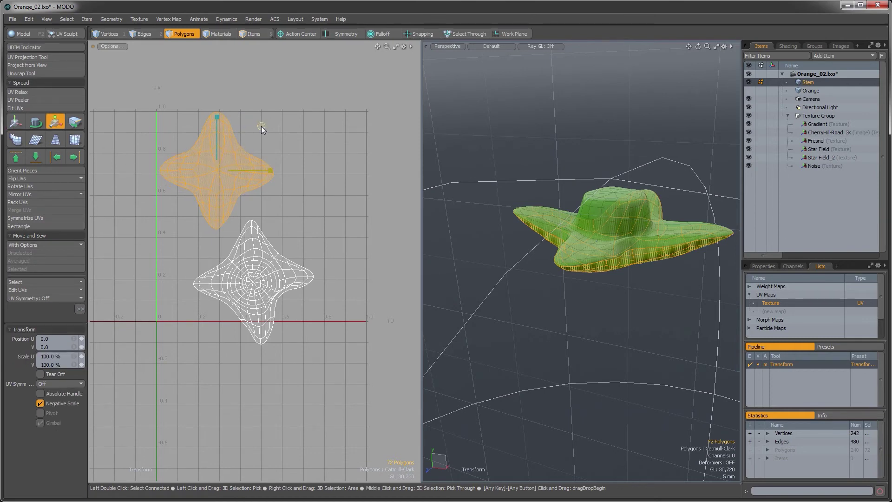
{"action": "key", "text": "e"}
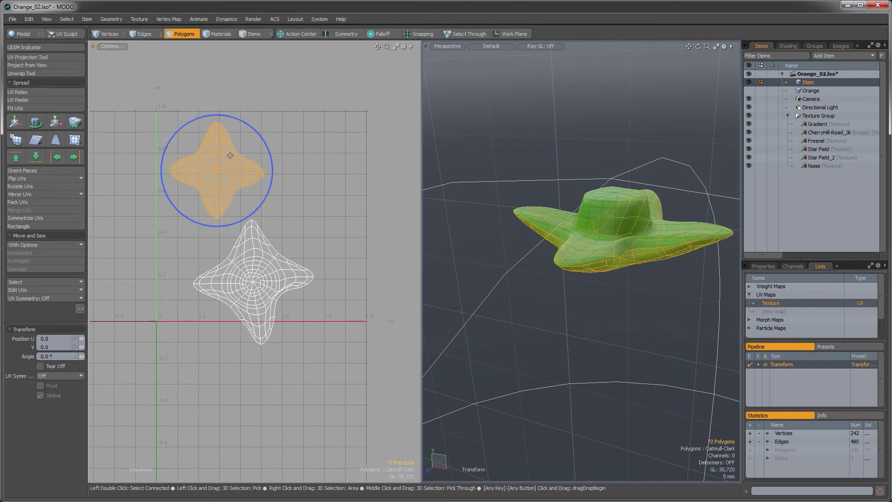
{"action": "mouse_move", "coordinate": [228, 151]}
{"action": "left_mouse_down"}
{"action": "mouse_move", "coordinate": [225, 171]}
{"action": "mouse_move", "coordinate": [245, 147]}
{"action": "left_mouse_up"}
{"action": "key", "text": "w"}
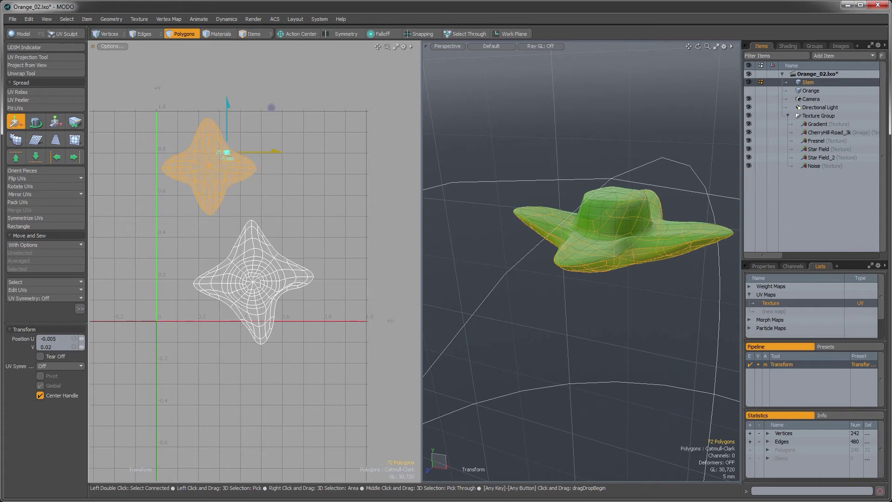
{"action": "key", "text": "space"}
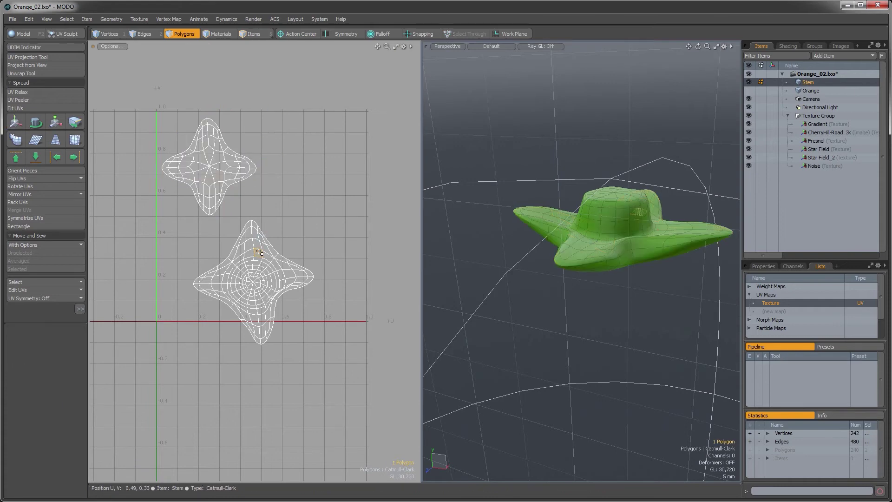
- Select the stem's top-side UV island, move it up and right, rotate it, and enlarge it to about 1.5 times its size
{"action": "double_click", "coordinate": [259, 249]}
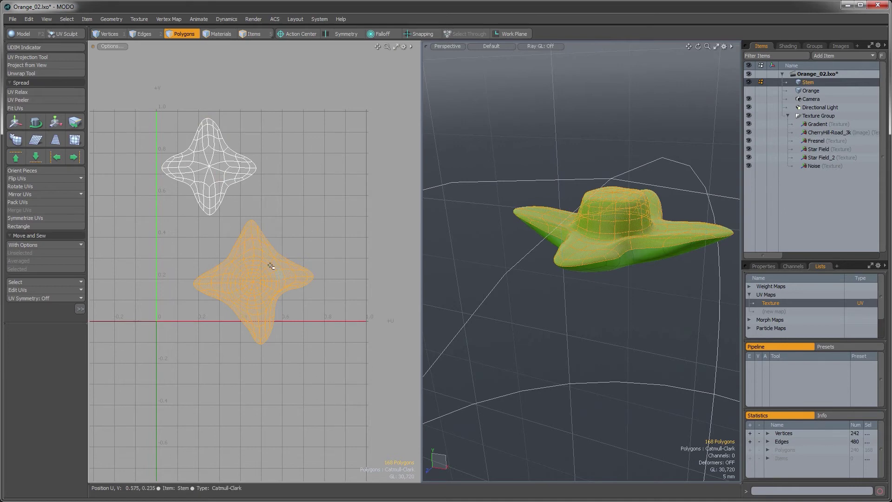
{"action": "left_click_drag", "start_coordinate": [215, 265], "coordinate": [220, 254], "text": "alt+shift"}
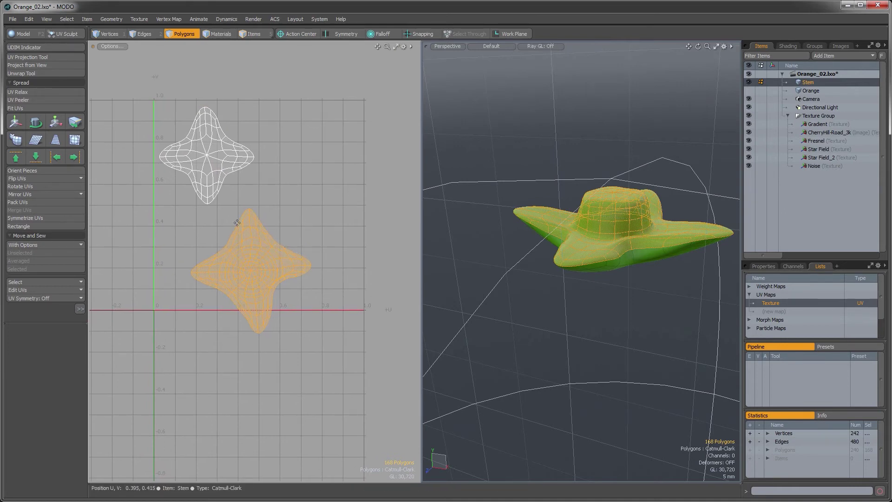
{"action": "key", "text": "y"}
{"action": "left_click_drag", "start_coordinate": [286, 222], "coordinate": [326, 216]}
{"action": "key", "text": "e"}
{"action": "key", "text": "r"}
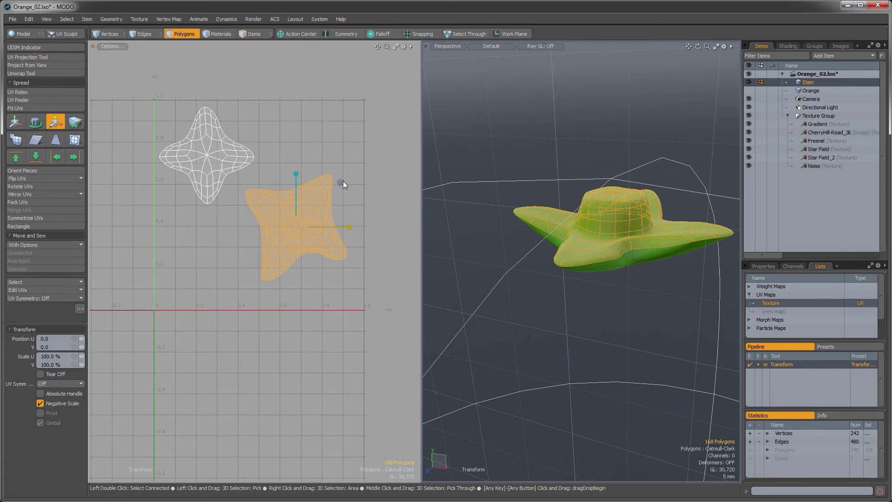
{"action": "left_click_drag", "start_coordinate": [342, 182], "coordinate": [367, 180]}
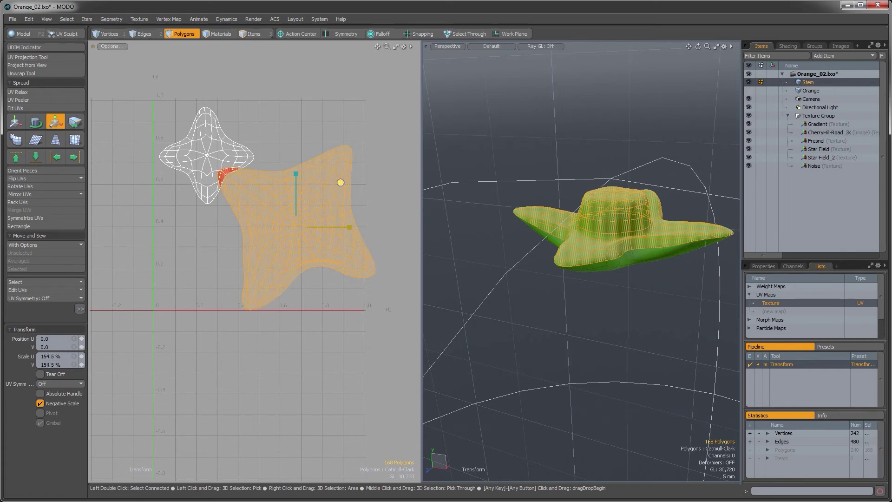
- Rotate the enlarged top-side UV island by about 114° and reposition it to fit inside the UV square
{"action": "key", "text": "w"}
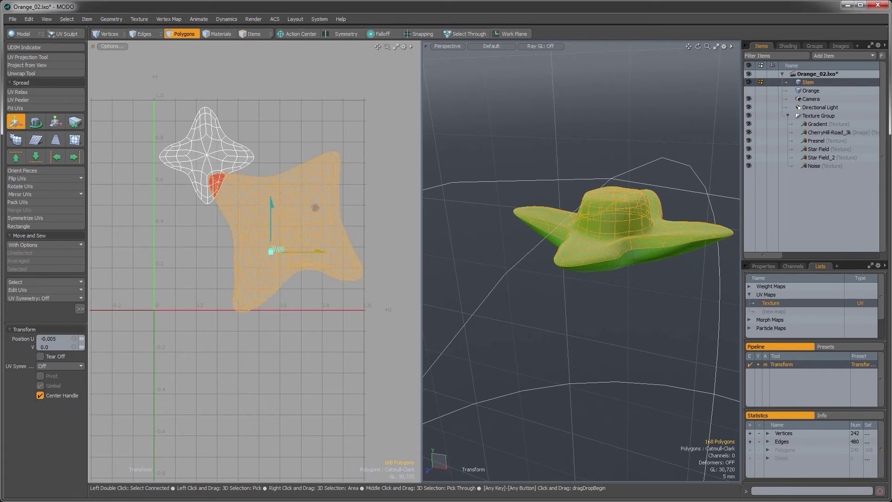
{"action": "left_click_drag", "start_coordinate": [296, 245], "coordinate": [275, 261]}
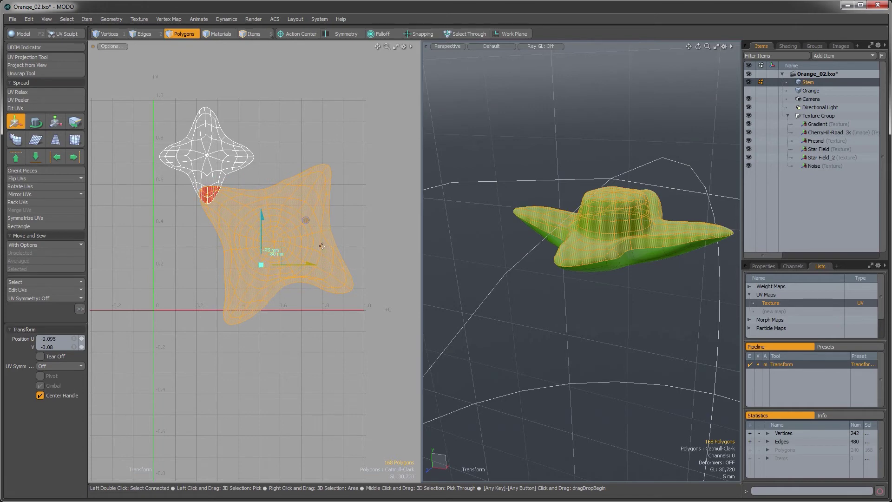
{"action": "key", "text": "e"}
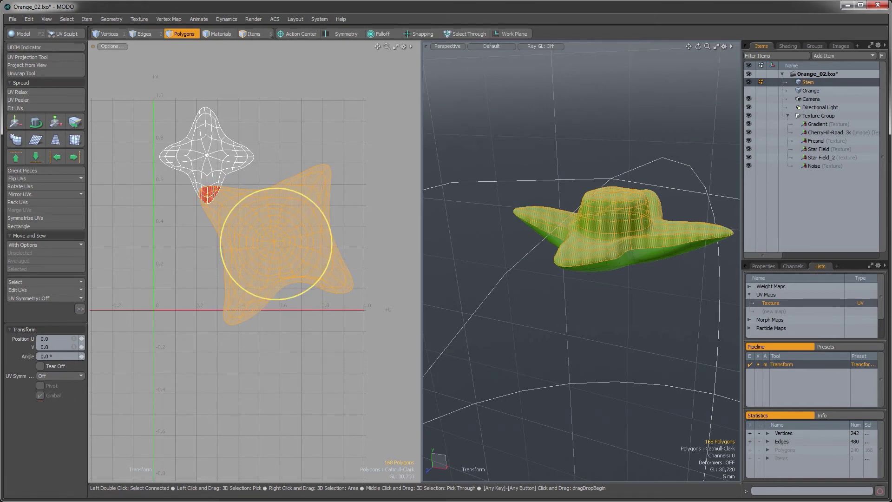
{"action": "left_click_drag", "start_coordinate": [332, 244], "coordinate": [254, 192]}
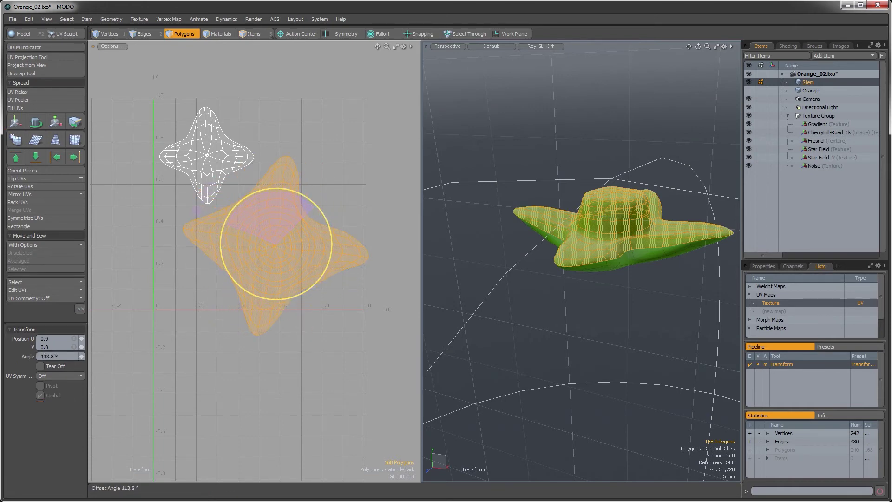
{"action": "key", "text": "w"}
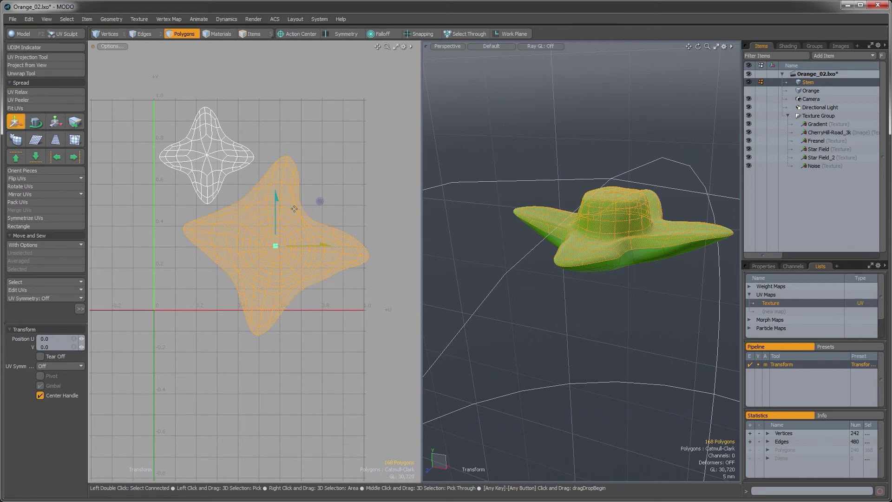
{"action": "left_click_drag", "start_coordinate": [294, 208], "coordinate": [308, 144]}
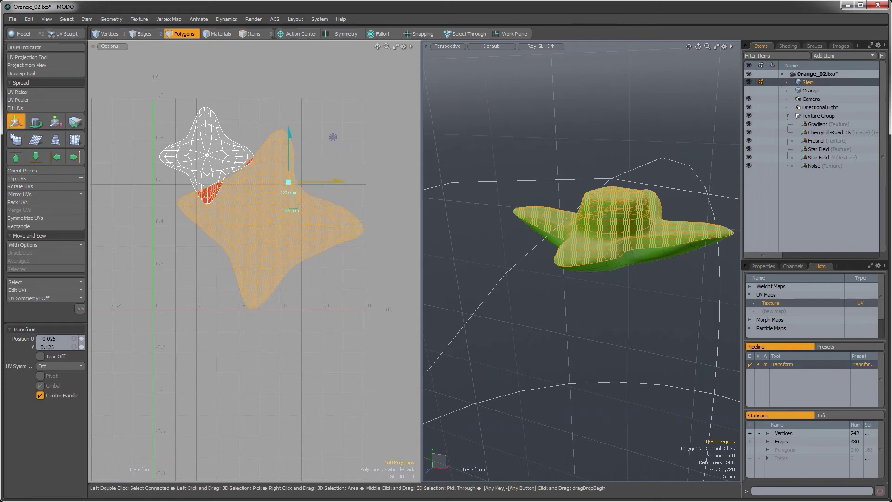
{"action": "key", "text": "space"}
- Rotate and shrink the underside UV island until it clears the larger island, clear the selection, and save the scene
{"action": "double_click", "coordinate": [188, 153]}
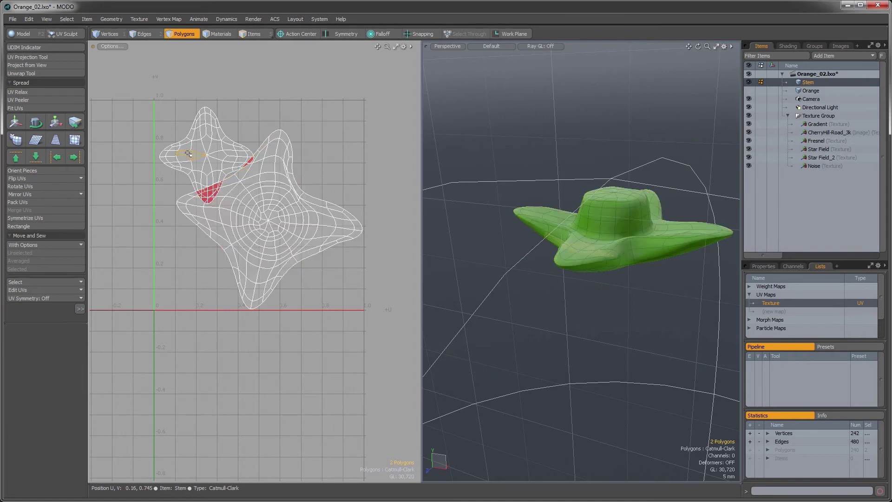
{"action": "key", "text": "e"}
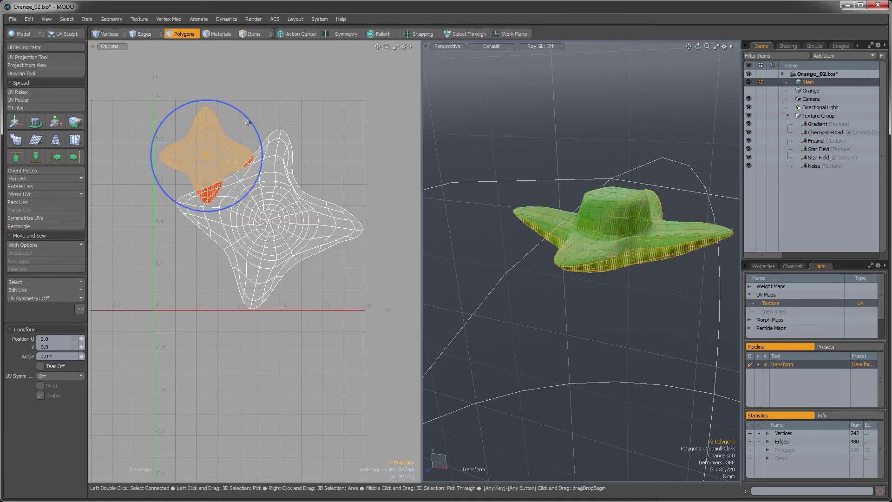
{"action": "left_click_drag", "start_coordinate": [254, 131], "coordinate": [259, 144]}
{"action": "key", "text": "r"}
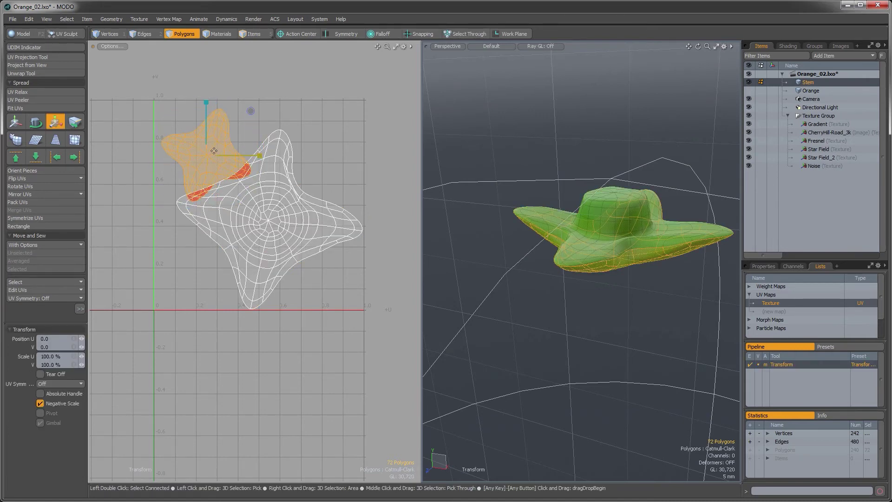
{"action": "left_click_drag", "start_coordinate": [250, 113], "coordinate": [230, 126]}
{"action": "key", "text": "q"}
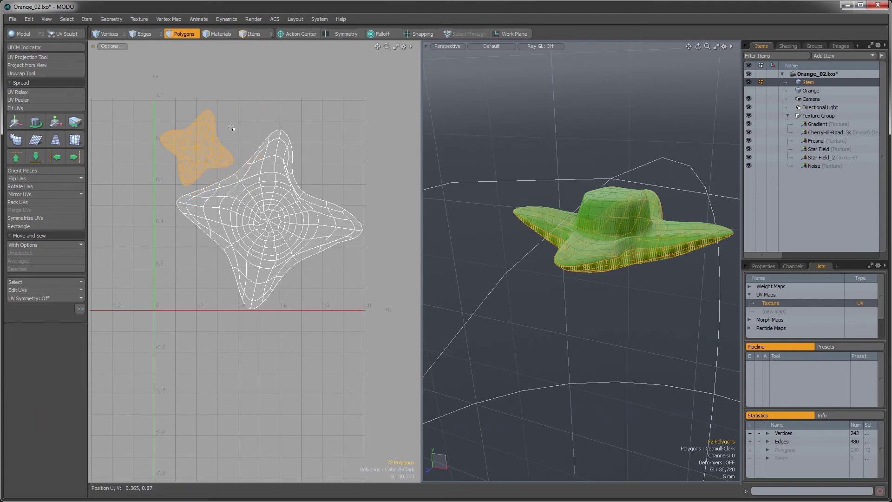
{"action": "left_click", "coordinate": [309, 167]}
{"action": "left_click_drag", "start_coordinate": [309, 166], "coordinate": [310, 159], "text": "alt+shift"}
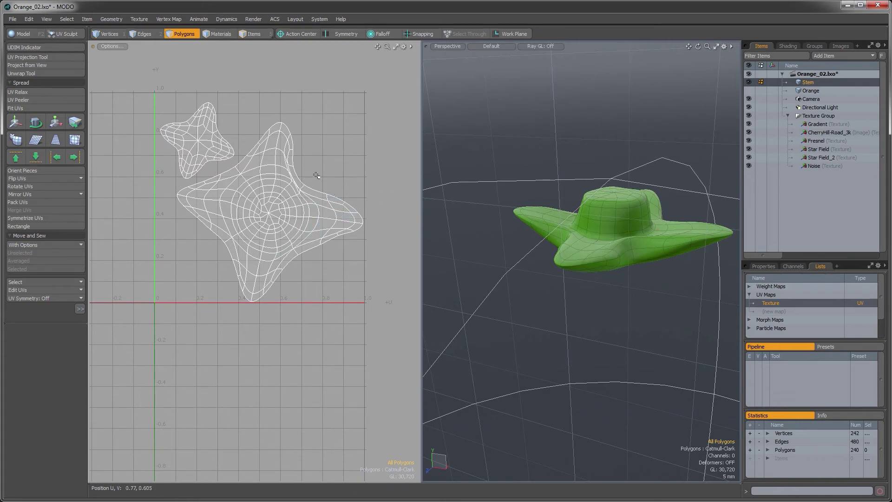
{"action": "left_click_drag", "start_coordinate": [315, 198], "coordinate": [310, 201], "text": "alt+shift"}
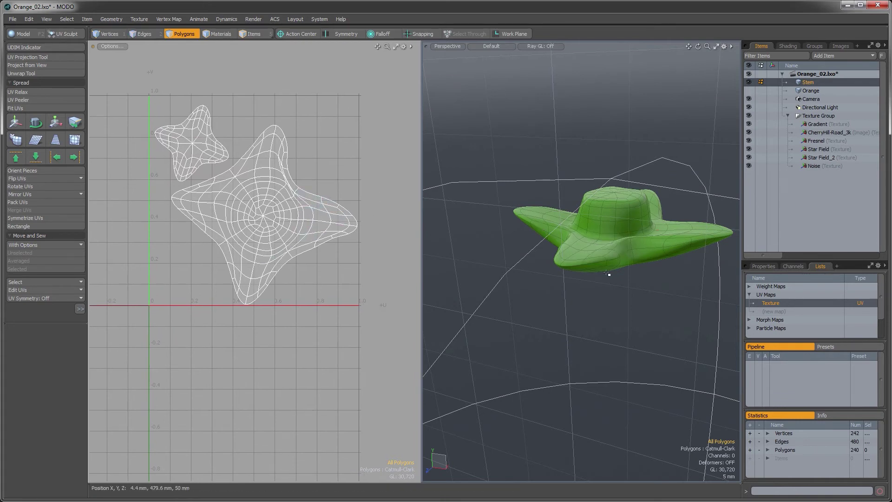
{"action": "key", "text": "ctrl+s"}
- Start adding a new image as an image map layer in the OrangeStem material group of the Shader Tree
{"action": "left_click", "coordinate": [785, 46]}
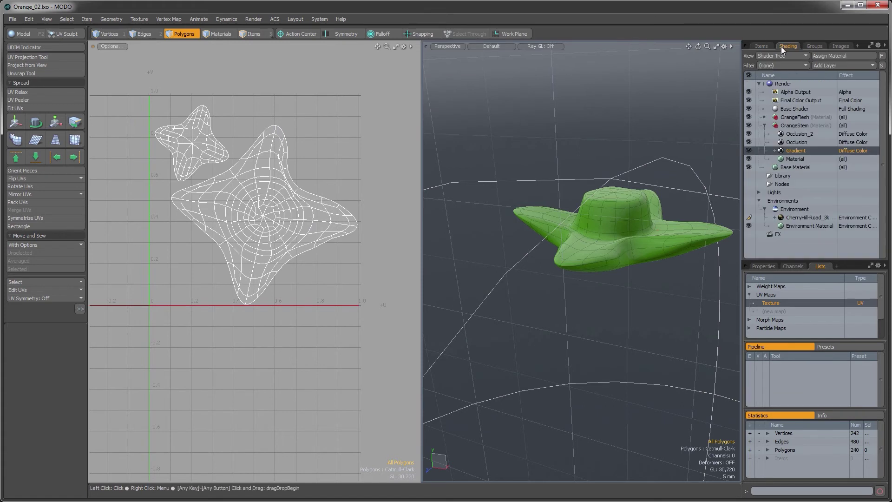
{"action": "left_click", "coordinate": [790, 125]}
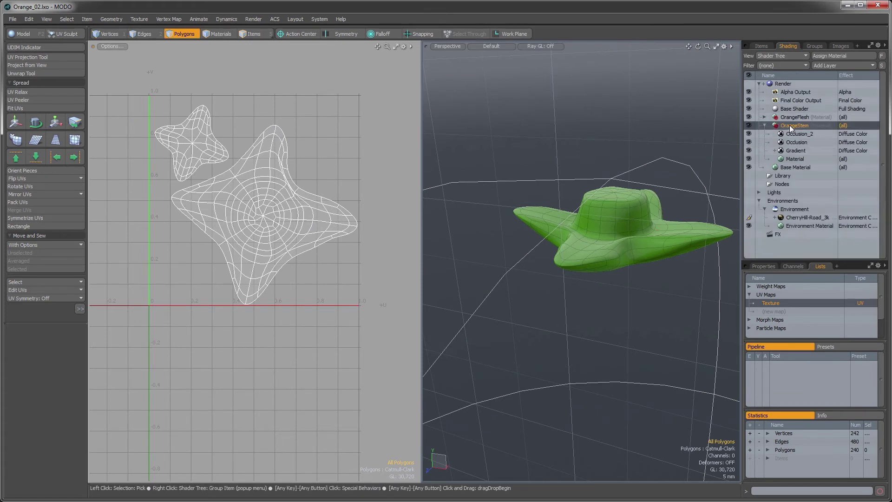
{"action": "left_click", "coordinate": [829, 65]}
{"action": "mouse_move", "coordinate": [830, 113]}
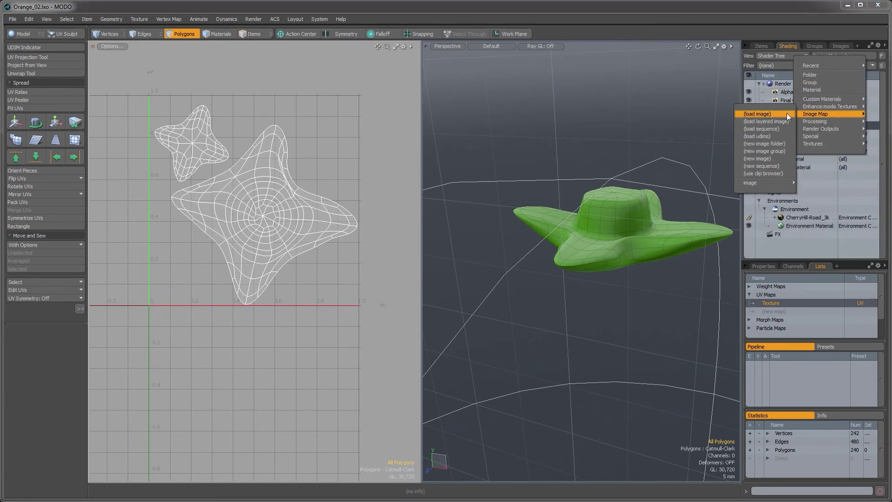
{"action": "left_click", "coordinate": [760, 159]}
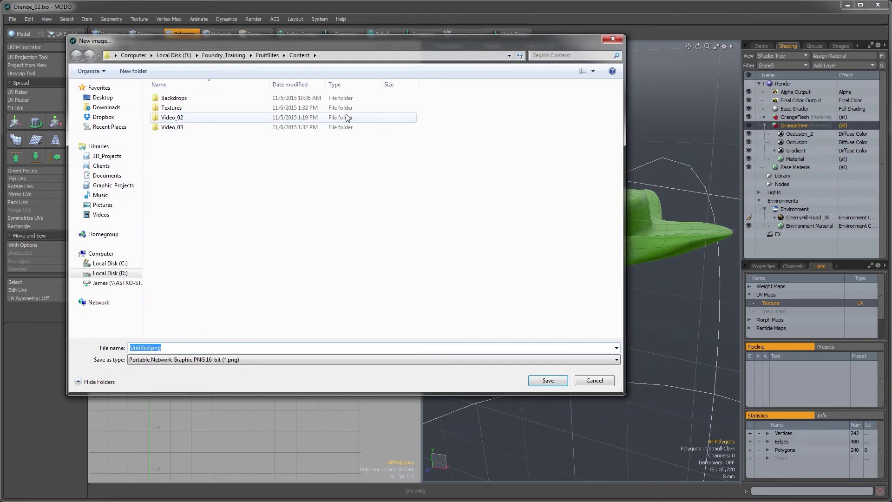
- Save the new image in the Textures folder as OrangeStem_Diff.png, using the standard Portable Network Graphic PNG format
{"action": "double_click", "coordinate": [172, 108]}
{"action": "double_click", "coordinate": [153, 347]}
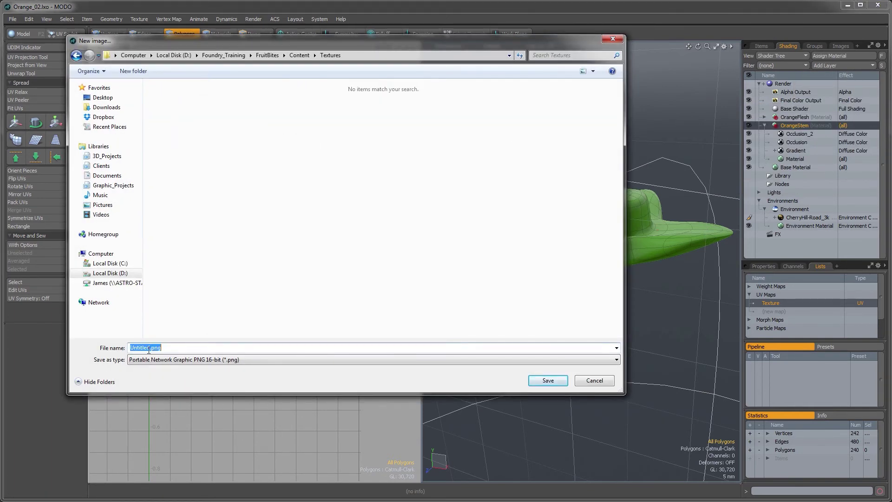
{"action": "left_click_drag", "start_coordinate": [149, 349], "coordinate": [133, 348]}
{"action": "type", "text": "OrangeStem_Diff"}
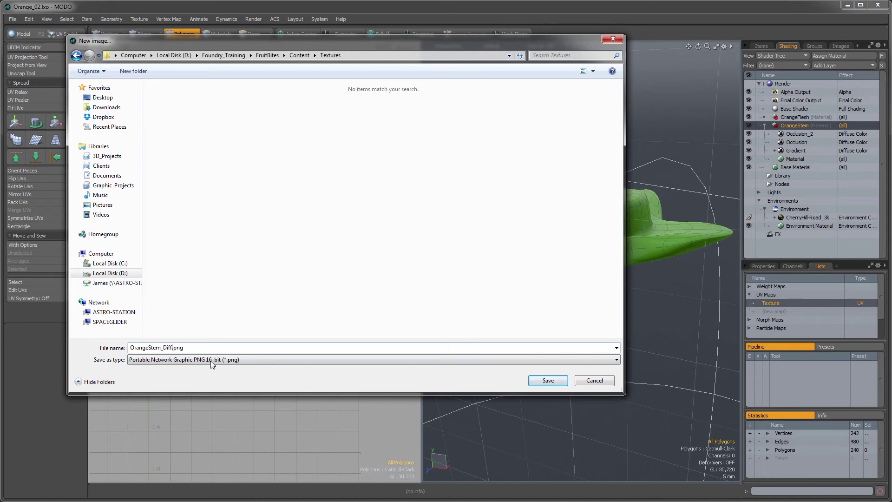
{"action": "left_click", "coordinate": [211, 364]}
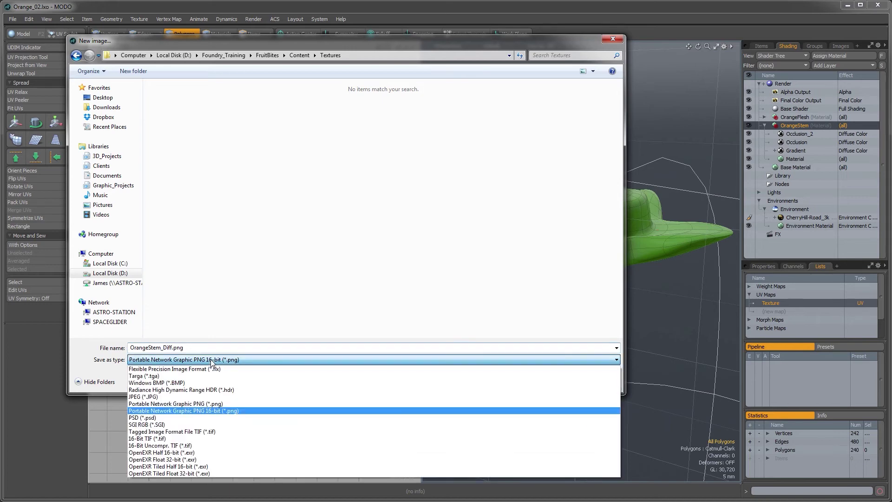
{"action": "left_click", "coordinate": [211, 408]}
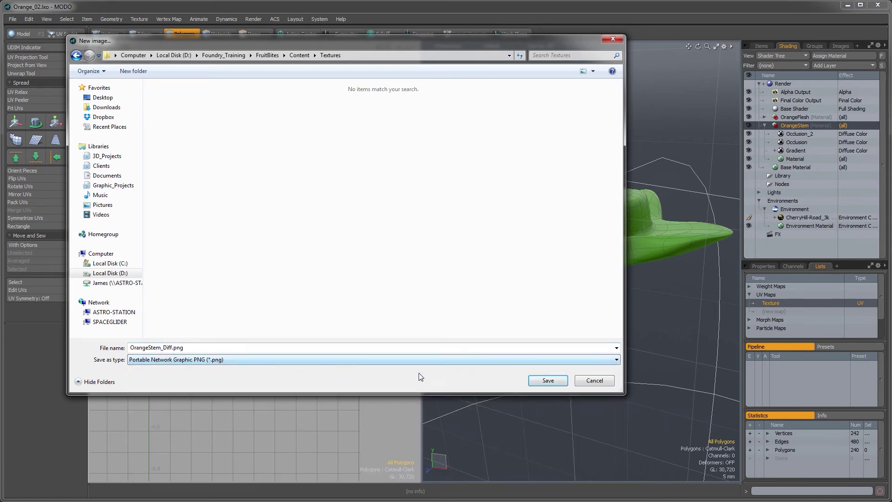
{"action": "left_click", "coordinate": [544, 381]}
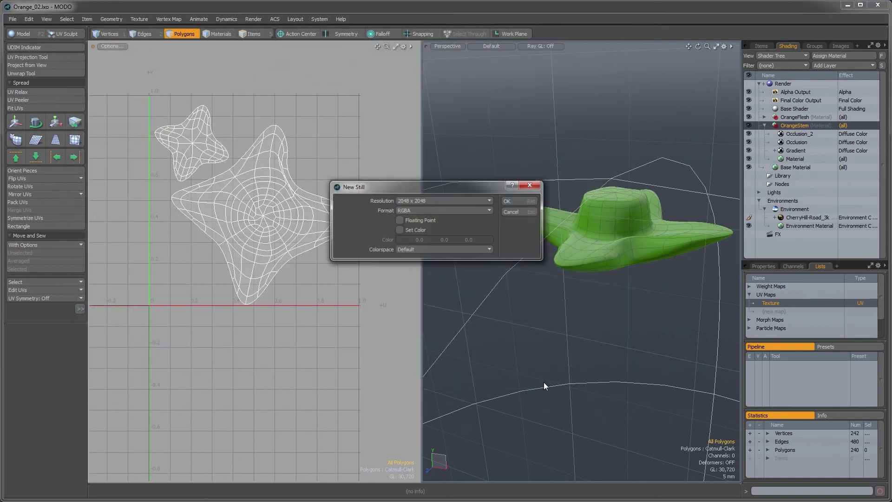
- Create the still at a resolution of 512 x 512 in RGB format
{"action": "left_click", "coordinate": [430, 201]}
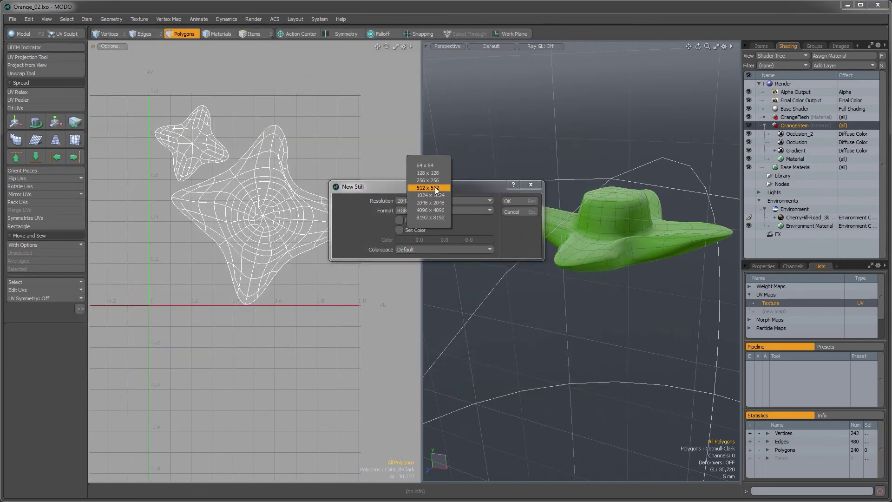
{"action": "left_click", "coordinate": [435, 187]}
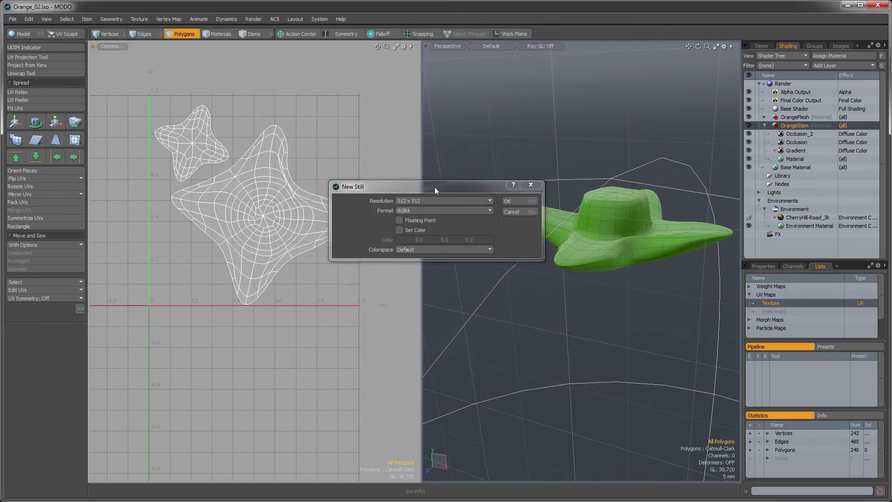
{"action": "left_click", "coordinate": [411, 206]}
{"action": "left_click", "coordinate": [410, 198]}
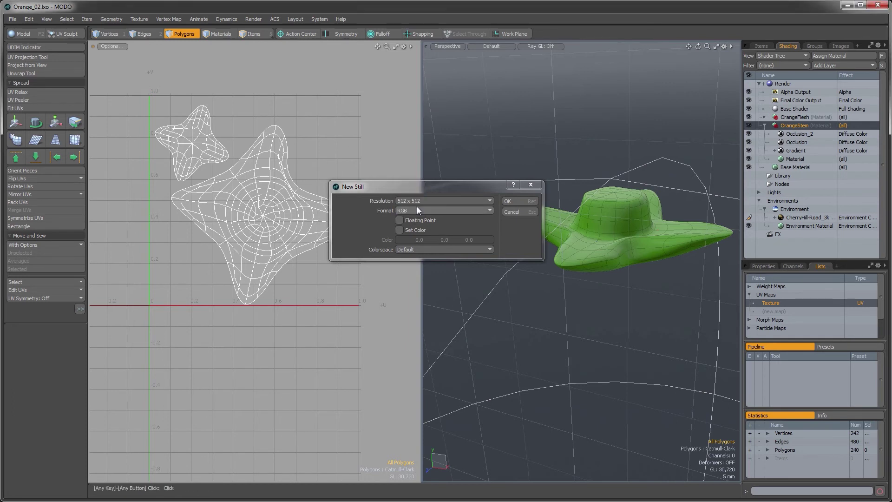
{"action": "left_click", "coordinate": [529, 200]}
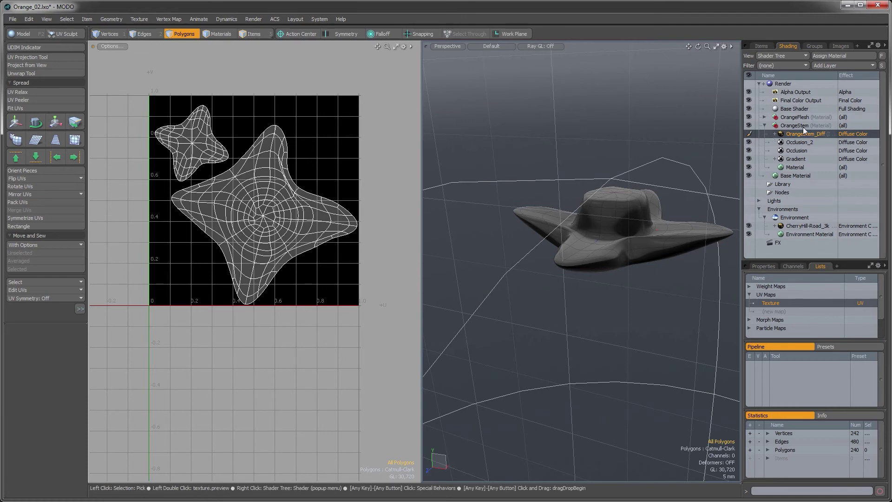
- Disable the OrangeStem_Diff layer and bake the stem's diffuse color into its texture
{"action": "left_click", "coordinate": [749, 134]}
{"action": "left_click_drag", "start_coordinate": [650, 209], "coordinate": [658, 269], "text": "alt"}
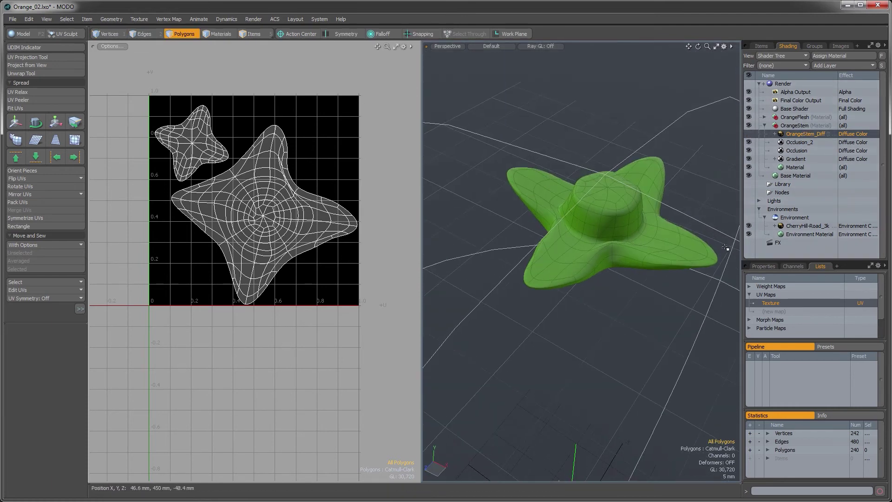
{"action": "left_click", "coordinate": [759, 266]}
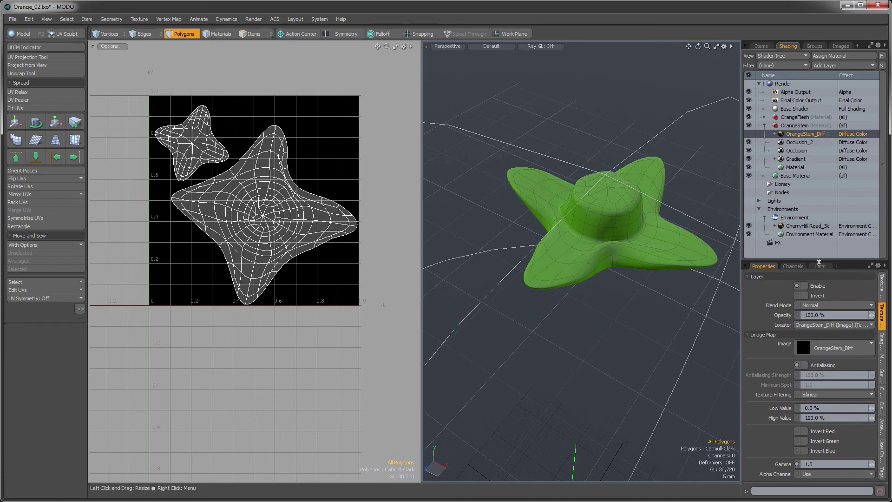
{"action": "right_click", "coordinate": [805, 133]}
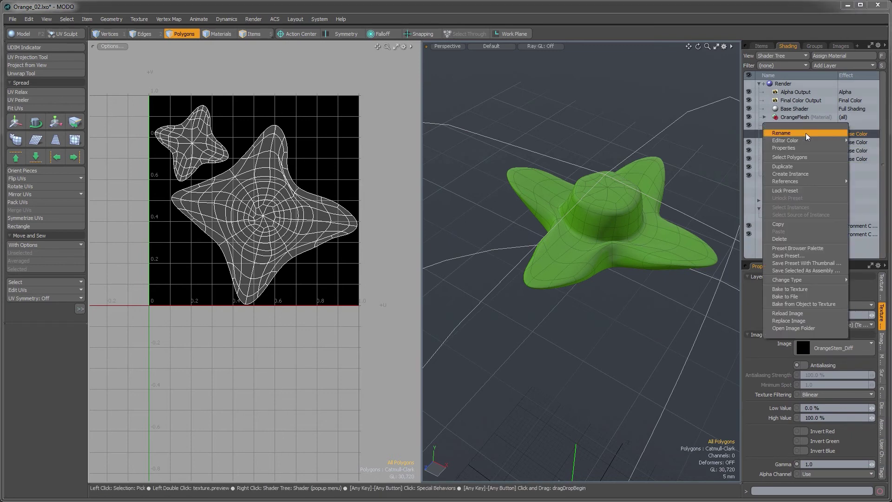
{"action": "left_click", "coordinate": [795, 289]}
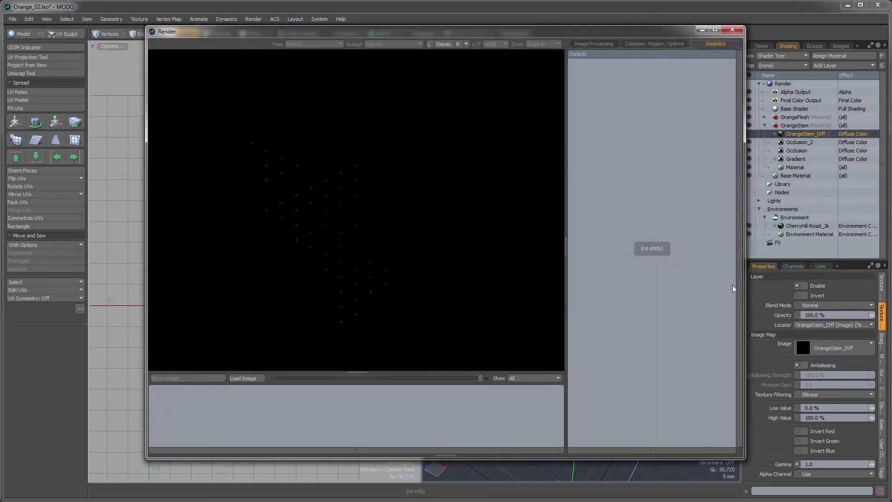
{"action": "right_click", "coordinate": [806, 134]}
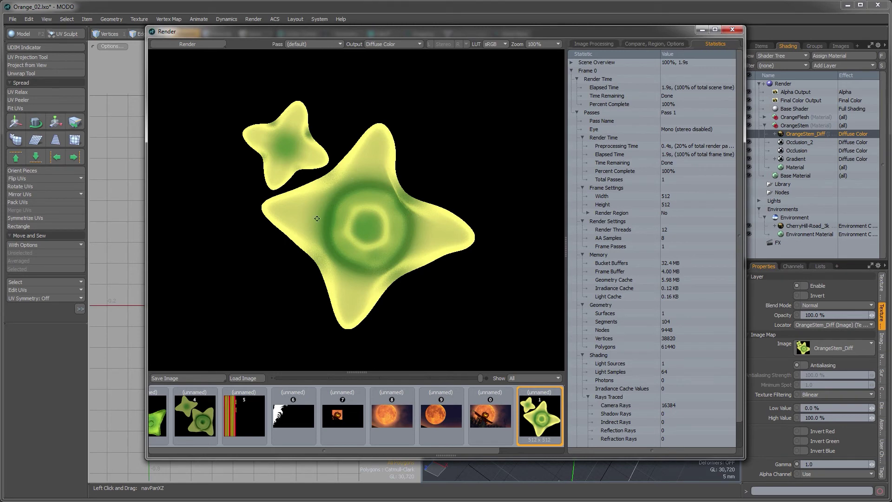
{"action": "left_click", "coordinate": [732, 30]}
- Save the baked OrangeStem_Diff image clip and inspect the texture's quality up close in the UV view
{"action": "left_click", "coordinate": [840, 46]}
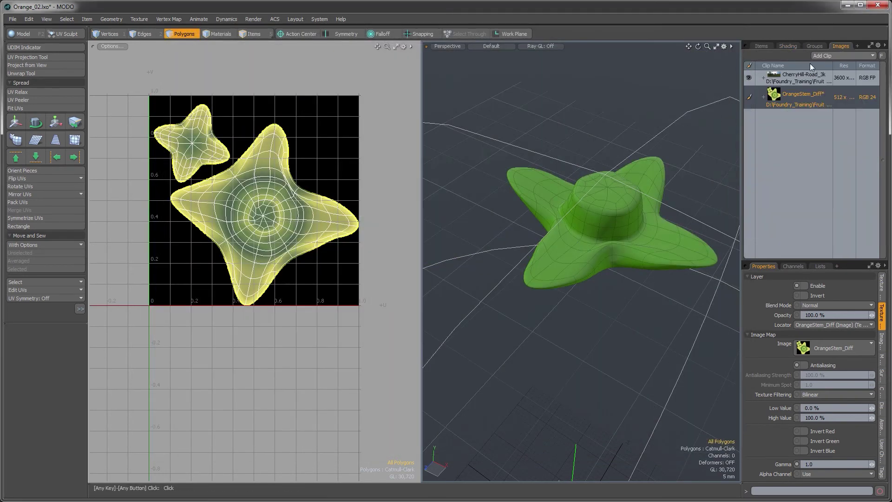
{"action": "right_click", "coordinate": [768, 93]}
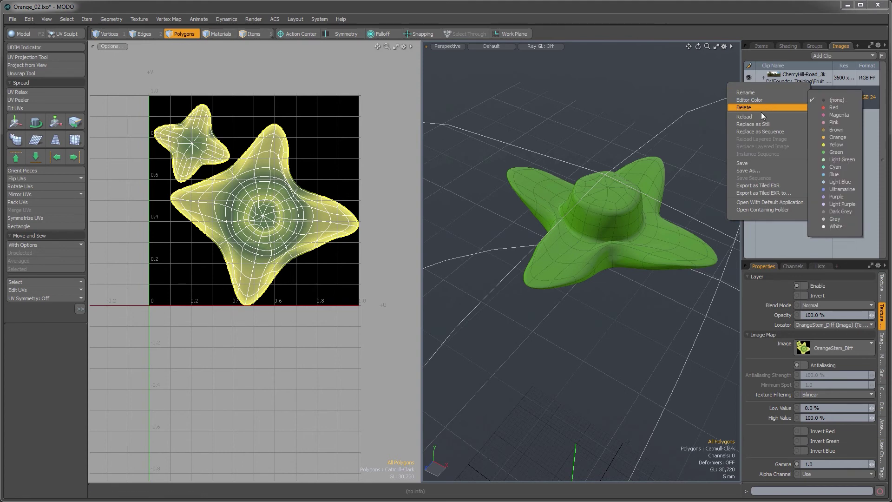
{"action": "left_click", "coordinate": [746, 163]}
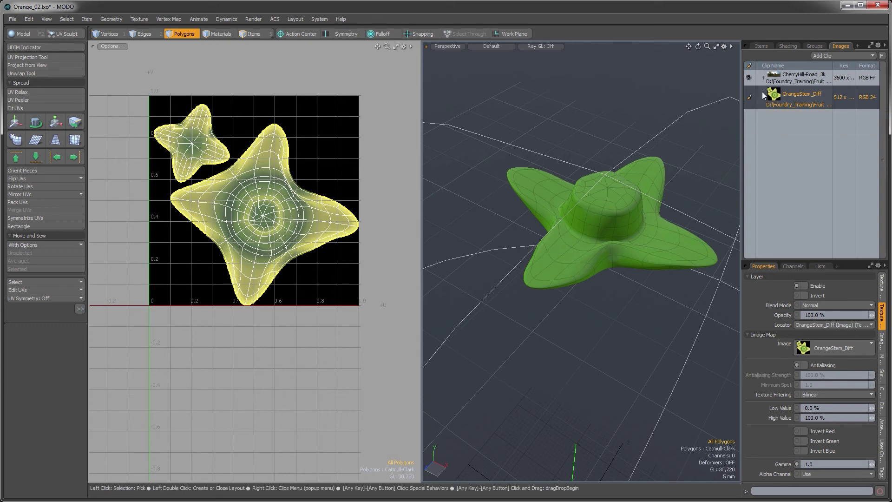
{"action": "scroll", "coordinate": [286, 259], "scroll_direction": "up", "scroll_amount": 5}
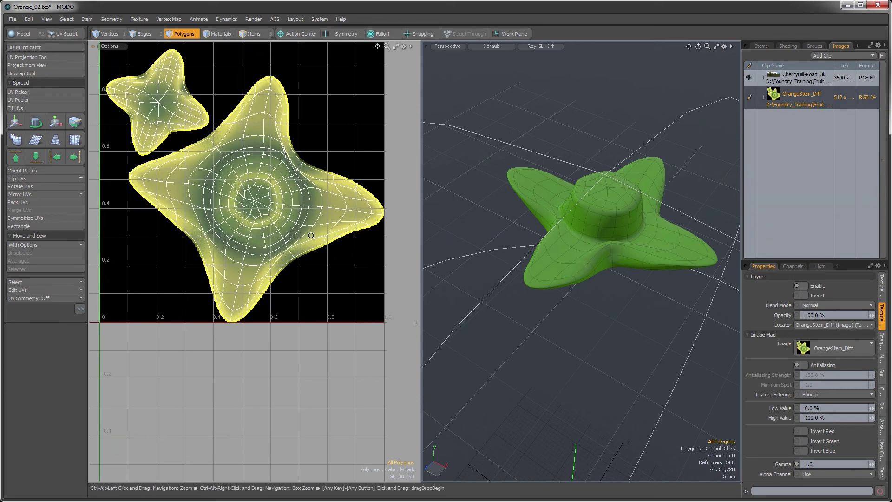
- Set Occlusion Rays to 256 for both the Occlusion and Occlusion_2 layers of the OrangeStem material
{"action": "left_click", "coordinate": [788, 46]}
{"action": "left_click", "coordinate": [795, 150]}
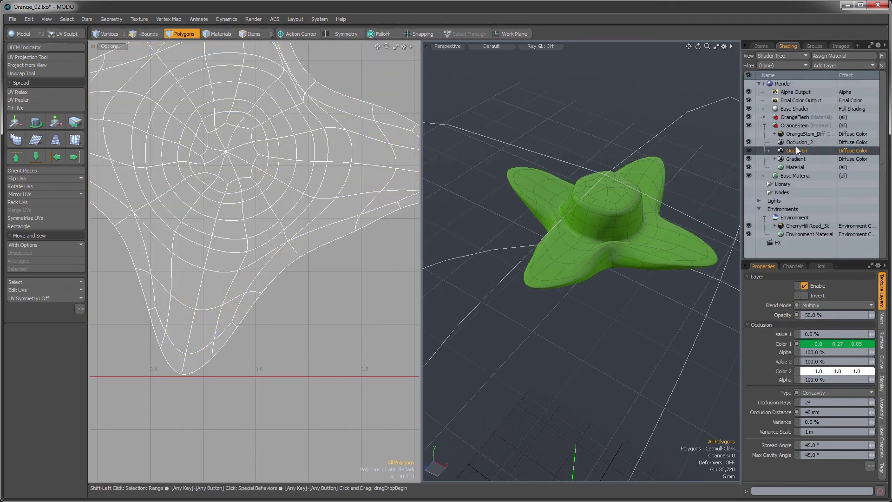
{"action": "left_click", "coordinate": [797, 143], "text": "shift"}
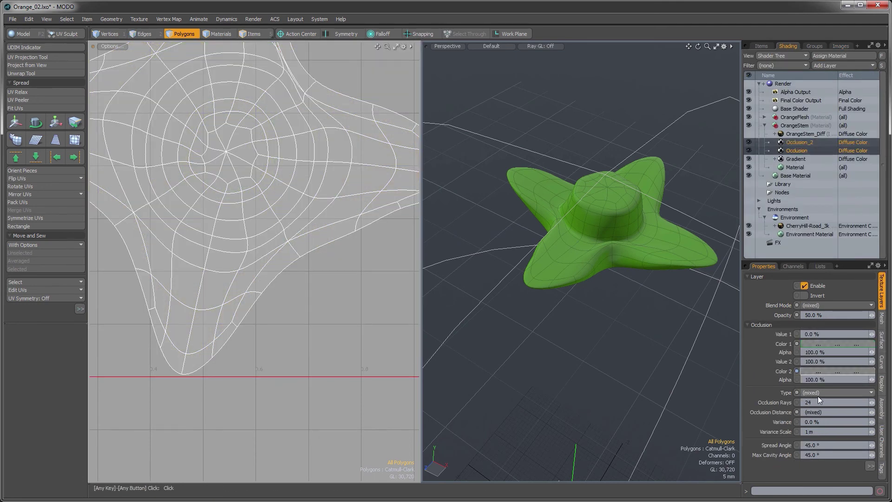
{"action": "left_click", "coordinate": [807, 402]}
{"action": "type", "text": "256"}
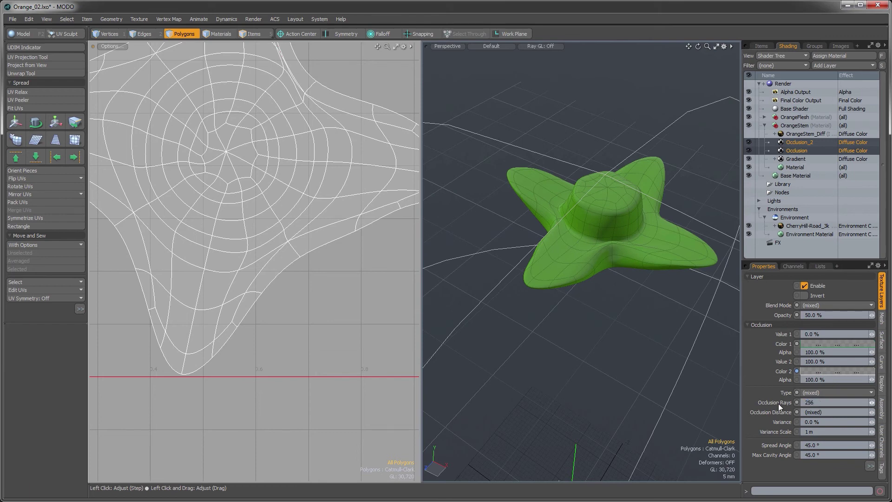
{"action": "key", "text": "Return"}
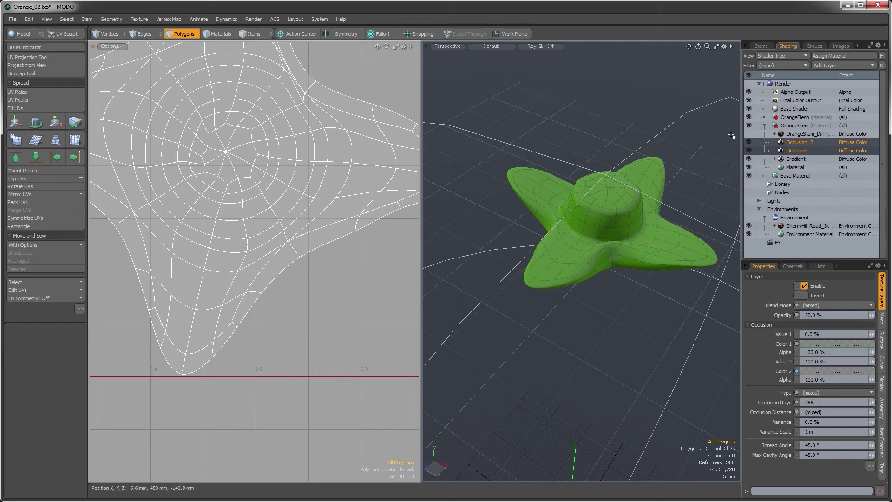
- Bake the stem's diffuse color into the OrangeStem_Diff texture again with the refined occlusion
{"action": "left_click", "coordinate": [790, 135]}
{"action": "right_click", "coordinate": [795, 135]}
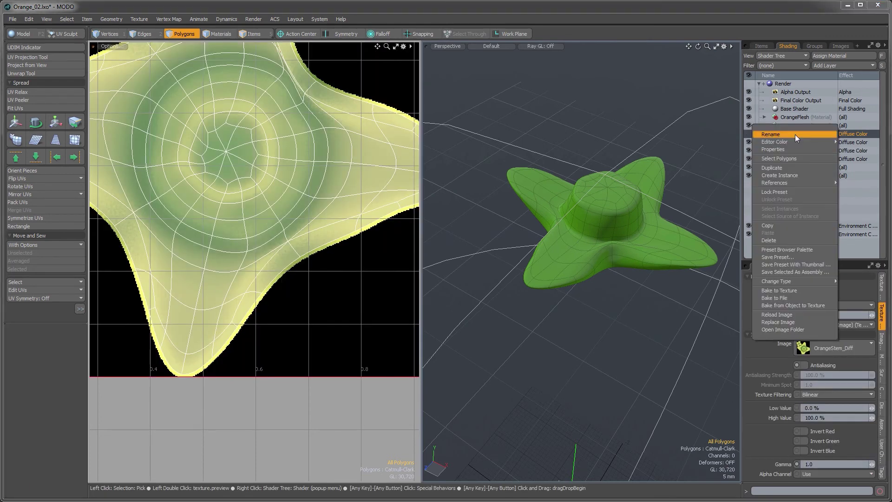
{"action": "left_click", "coordinate": [793, 288]}
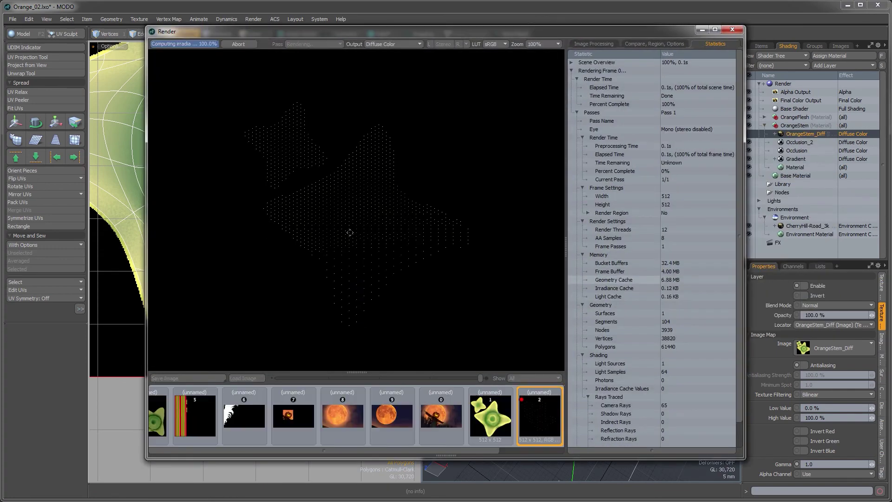
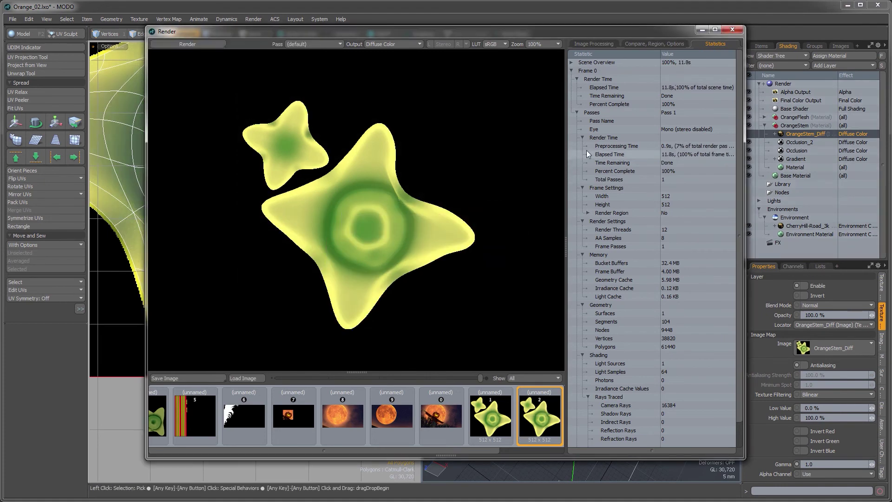
{"action": "left_click", "coordinate": [732, 31]}
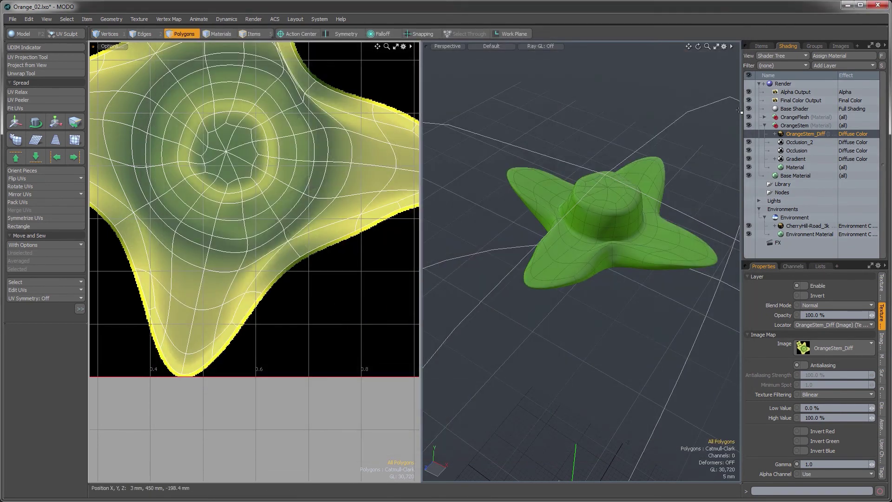
- Enable the OrangeStem_Diff layer and hide the Occlusion_2, Occlusion and Gradient layers beneath it
{"action": "left_click", "coordinate": [749, 134]}
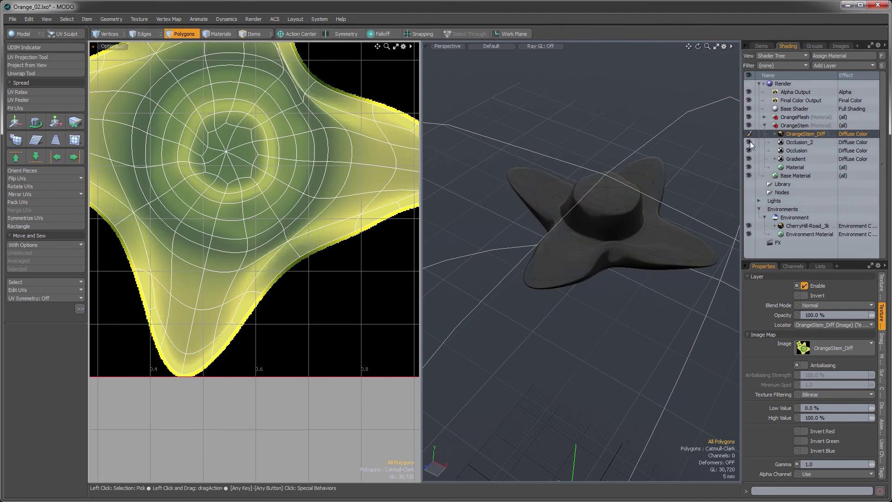
{"action": "left_click", "coordinate": [794, 159]}
{"action": "left_click", "coordinate": [794, 133]}
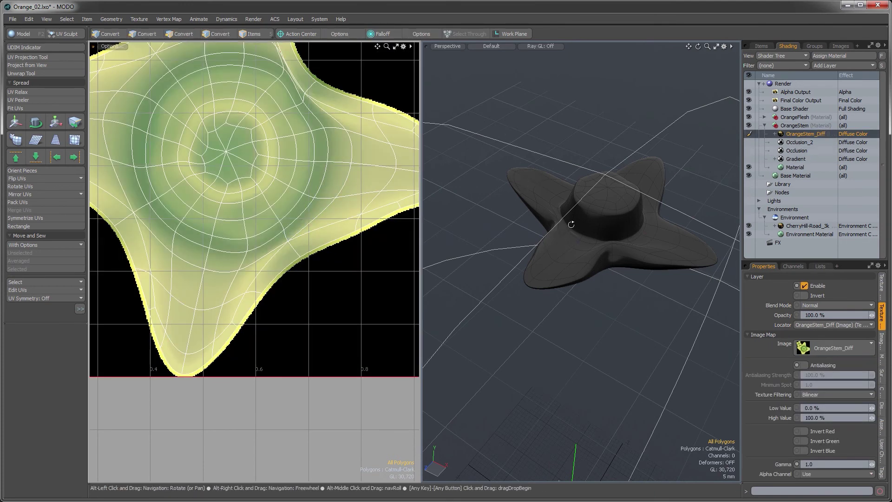
{"action": "left_click_drag", "start_coordinate": [574, 225], "coordinate": [561, 159], "text": "alt"}
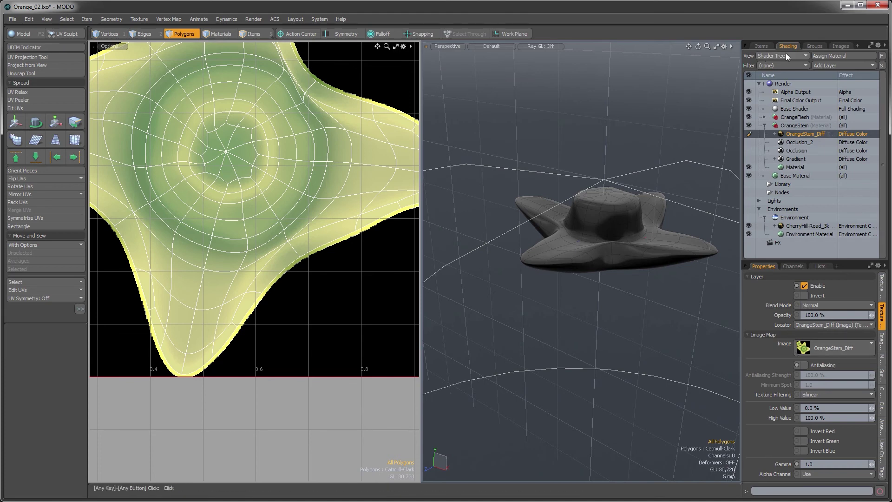
- Save the rebaked OrangeStem_Diff image clip
{"action": "left_click", "coordinate": [833, 47]}
{"action": "right_click", "coordinate": [776, 91]}
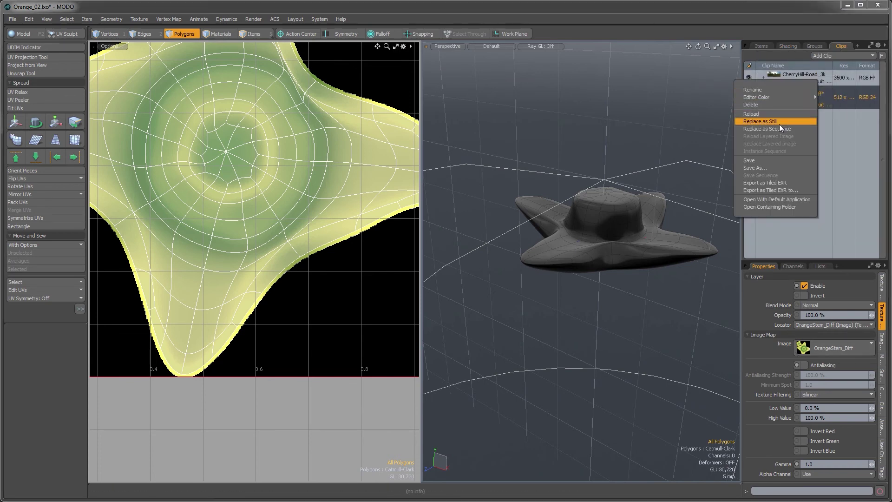
{"action": "left_click", "coordinate": [771, 160]}
- Switch to the Render layout and start the render preview to check the baked texture on the stem
{"action": "key", "text": "ctrl+Tab"}
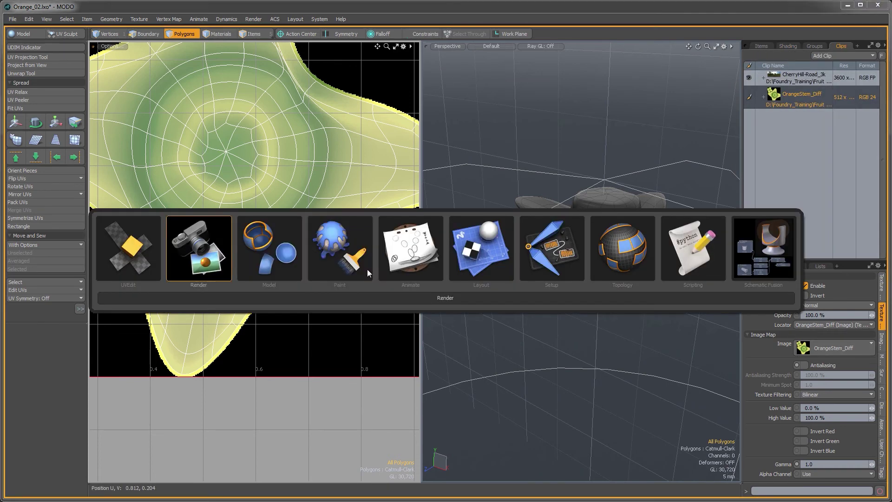
{"action": "left_click", "coordinate": [214, 263]}
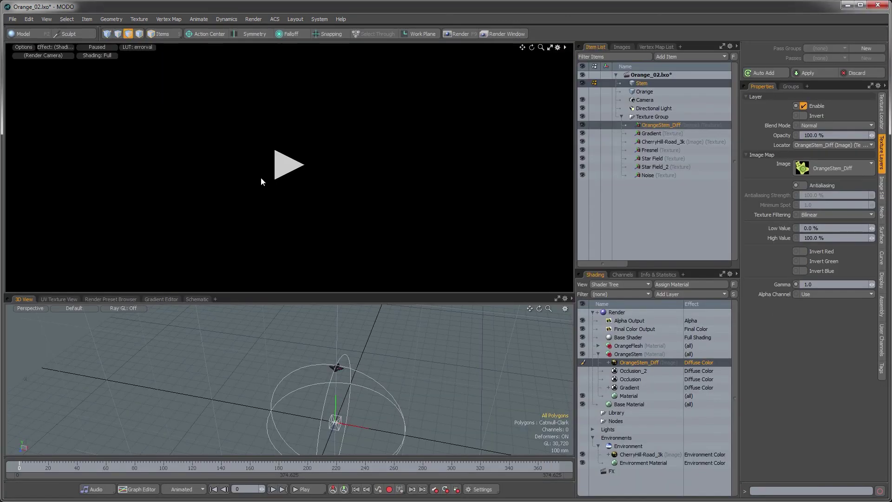
{"action": "left_click", "coordinate": [279, 167]}
{"action": "scroll", "coordinate": [280, 141], "scroll_direction": "up", "scroll_amount": 2}
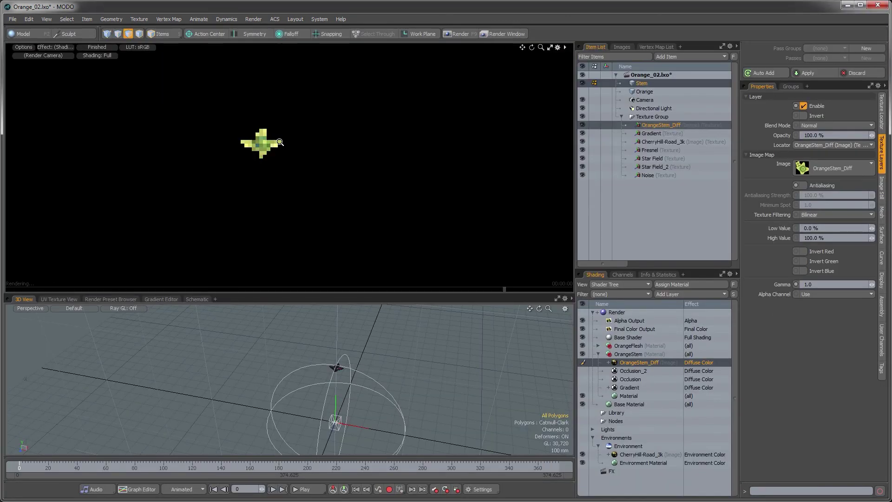
{"action": "left_click_drag", "start_coordinate": [280, 142], "coordinate": [320, 164], "text": "ctrl+alt"}
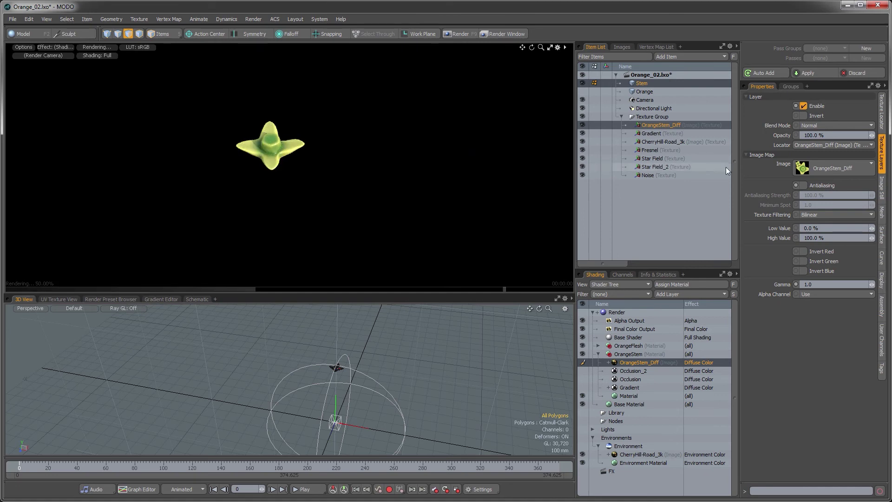
- Give the OrangeStem material a Subsurface Amount of 30% with a light green Subsurface Color of 0.4, 0.8, 0.16
{"action": "left_click", "coordinate": [629, 396]}
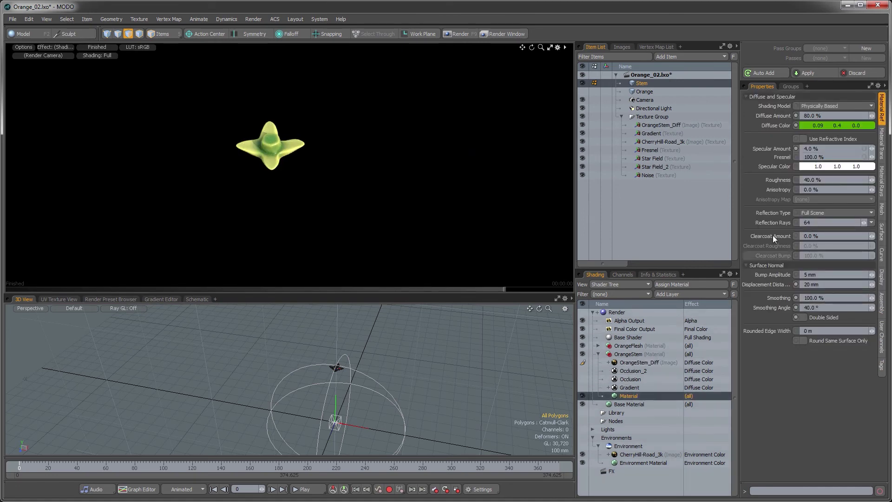
{"action": "left_click", "coordinate": [629, 364]}
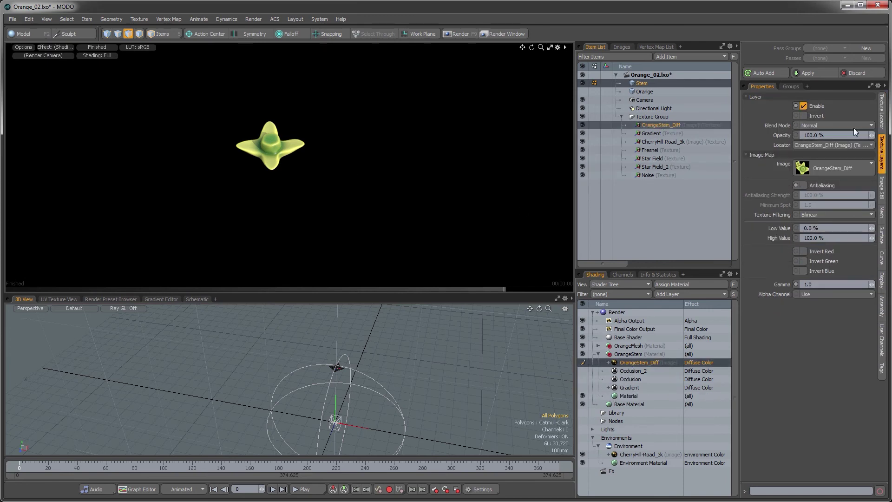
{"action": "left_click", "coordinate": [624, 396]}
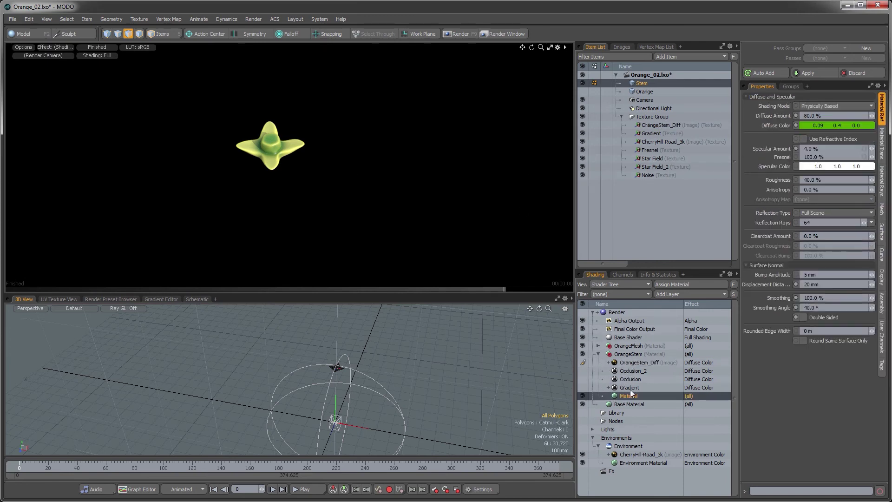
{"action": "left_click", "coordinate": [882, 143]}
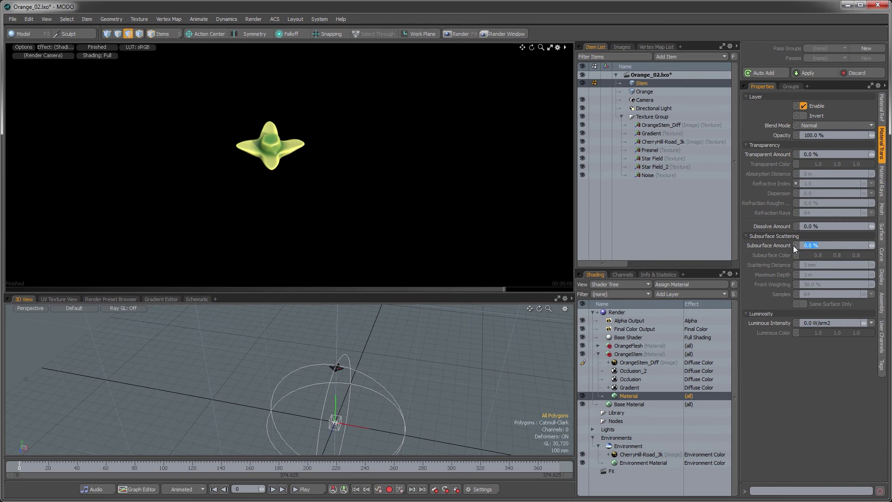
{"action": "type", "text": "30"}
{"action": "key", "text": "Return"}
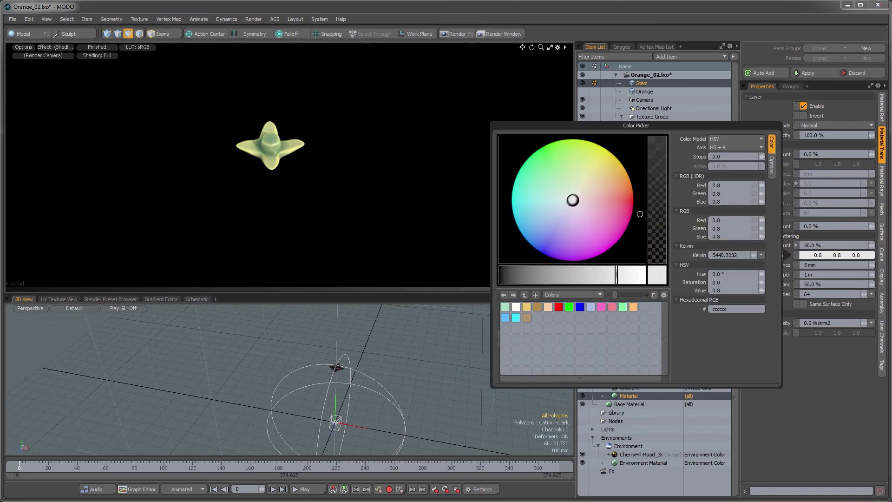
{"action": "left_click_drag", "start_coordinate": [573, 199], "coordinate": [567, 150]}
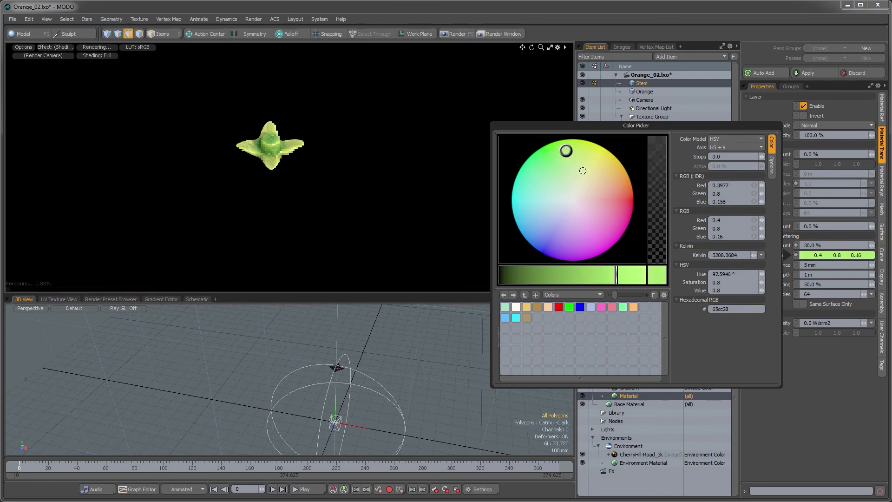
{"action": "left_click", "coordinate": [812, 392]}
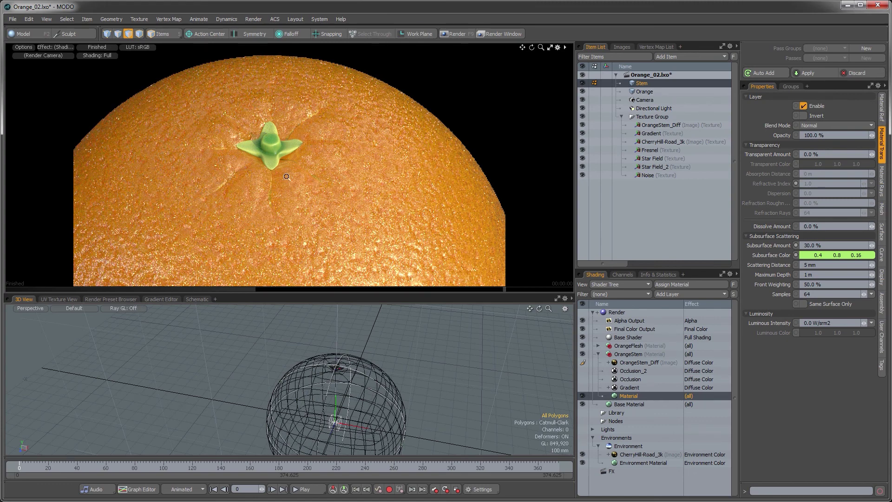
- Examine the whole orange together with its stem in the render preview
{"action": "scroll", "coordinate": [308, 176], "scroll_direction": "down", "scroll_amount": 3}
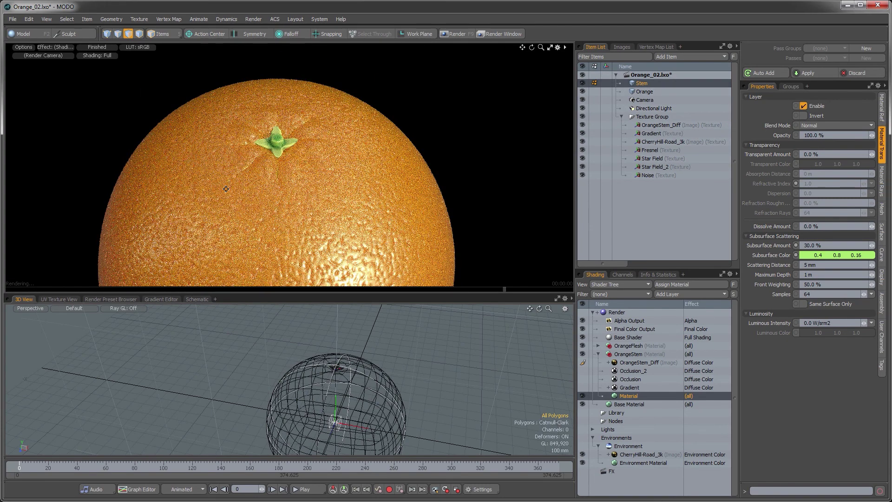
{"action": "scroll", "coordinate": [221, 186], "scroll_direction": "down", "scroll_amount": 2}
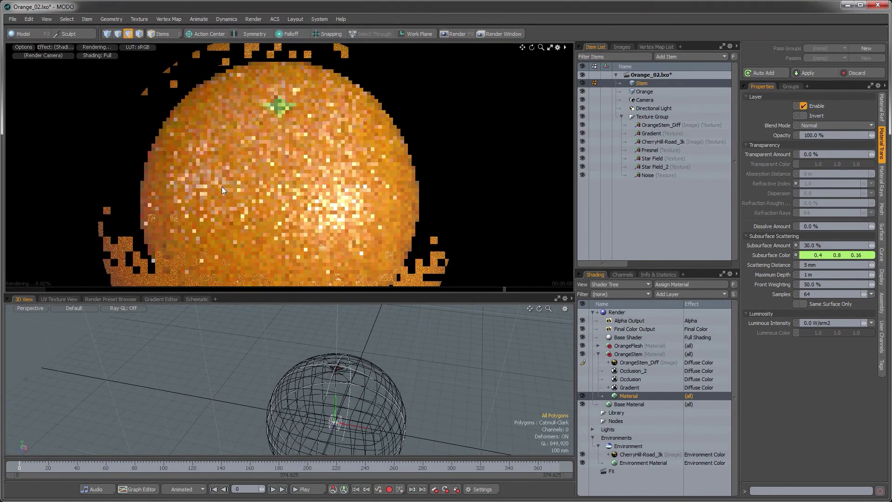